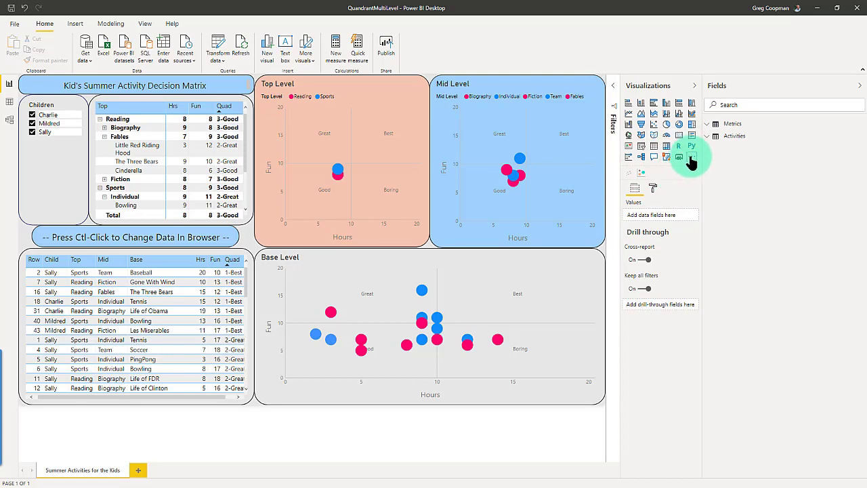
Step: Search AppSource for visuals matching "quad", look at the Quadrant Chart by MAQ Software entry, and close the visuals gallery
click(691, 158)
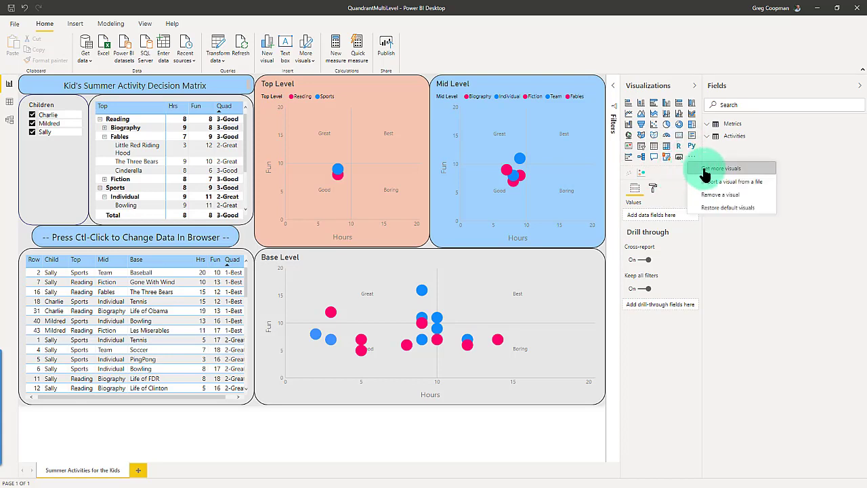
click(704, 171)
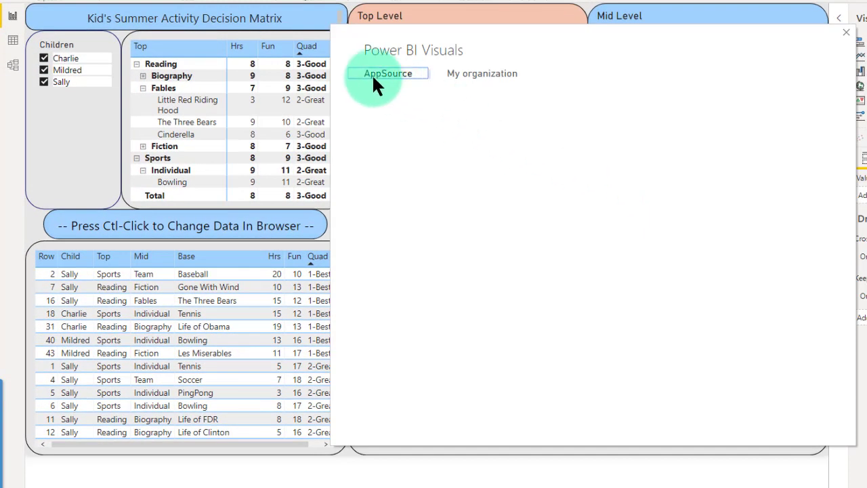
click(354, 100)
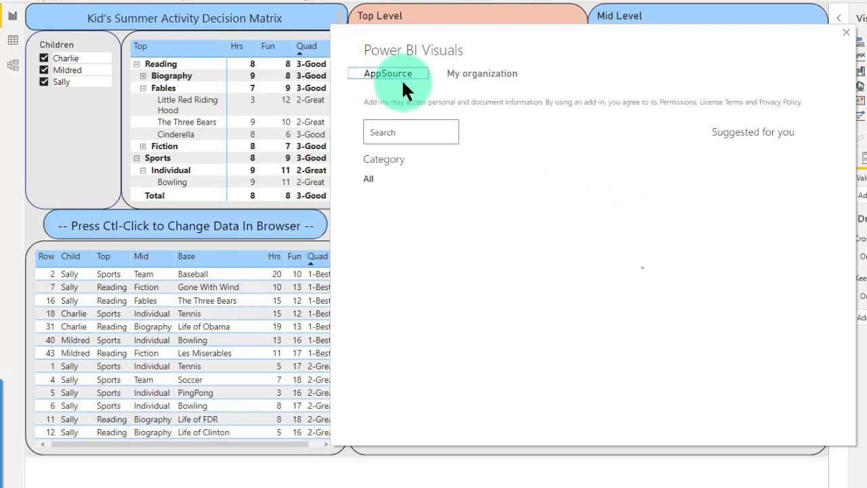
click(397, 132)
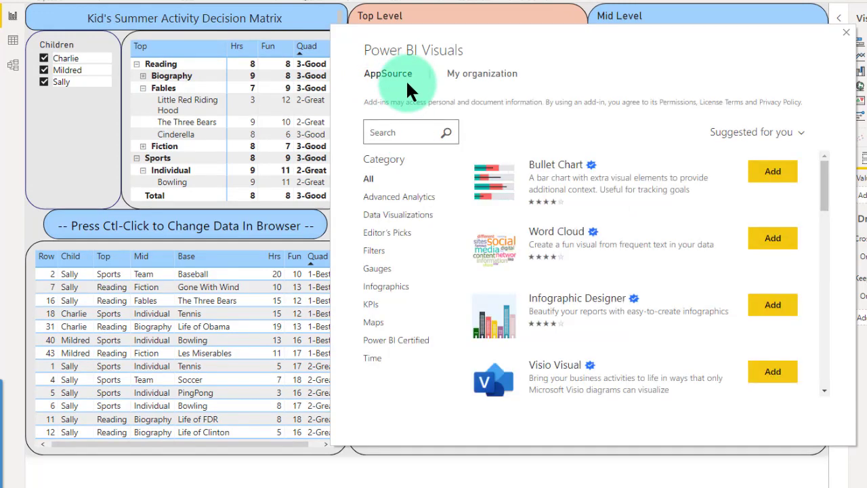
text(quad)
click(446, 133)
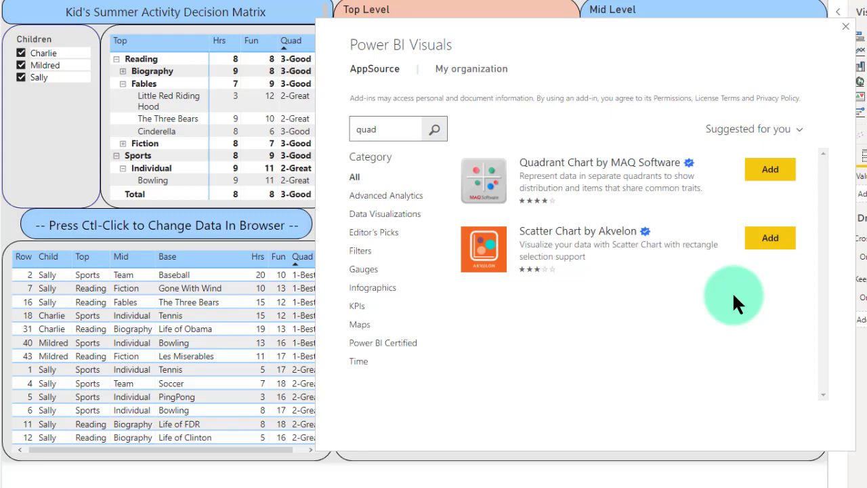
click(771, 175)
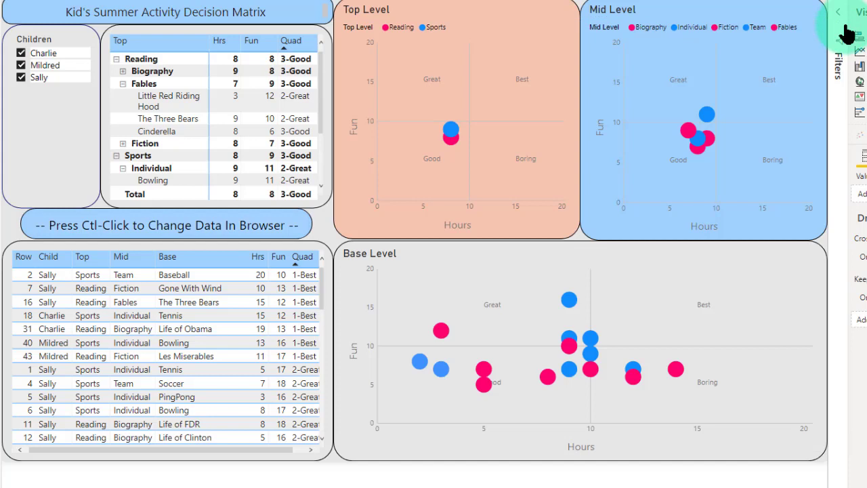
click(845, 27)
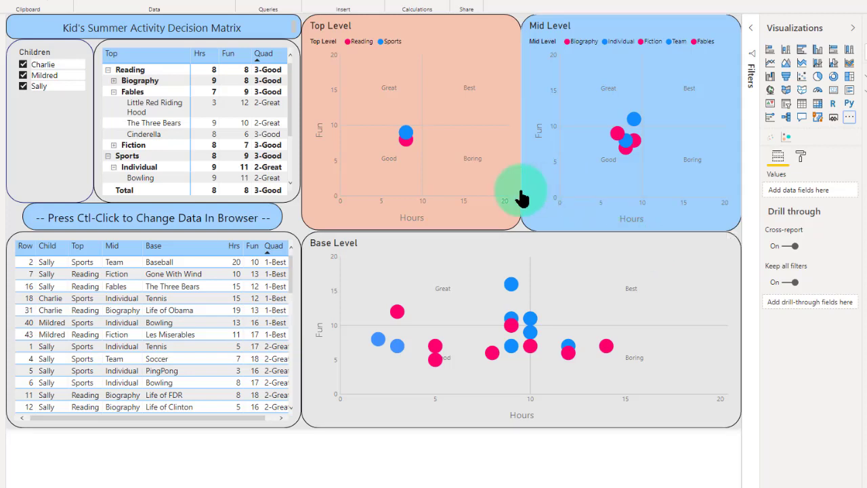
Step: Filter the report to only the last child in the Children slicer and inspect the points across the Base Level quadrants
mouse_move(404, 139)
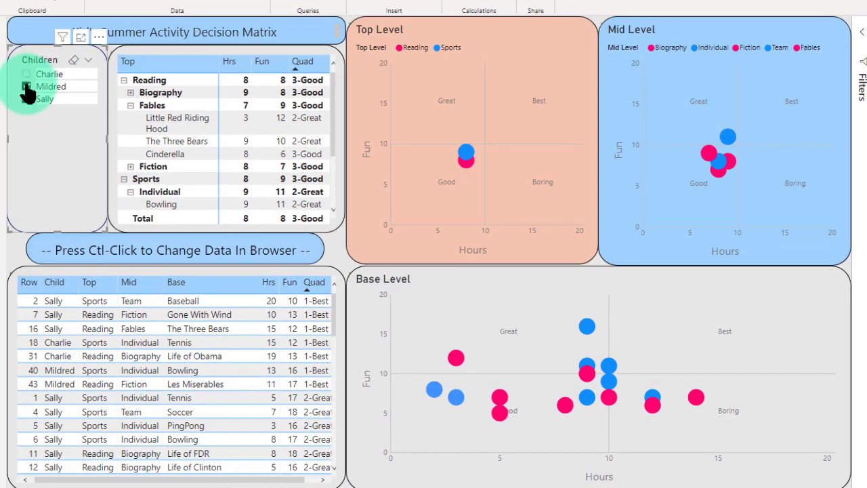
click(27, 86)
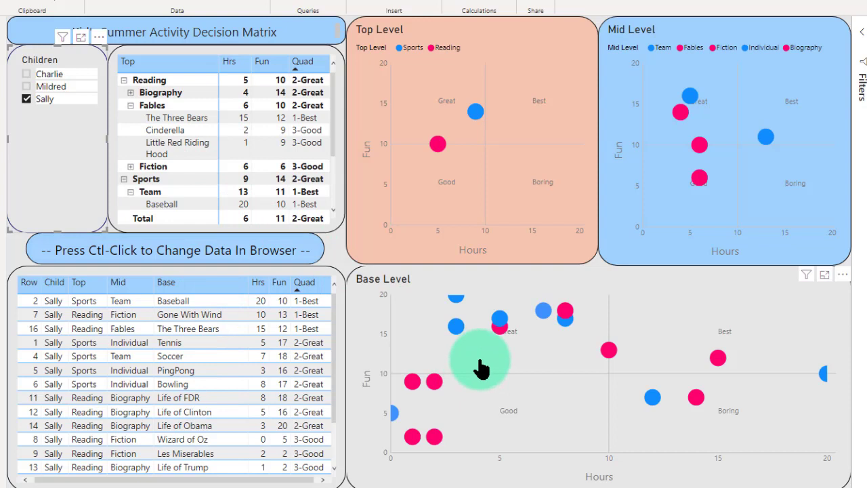
mouse_move(498, 329)
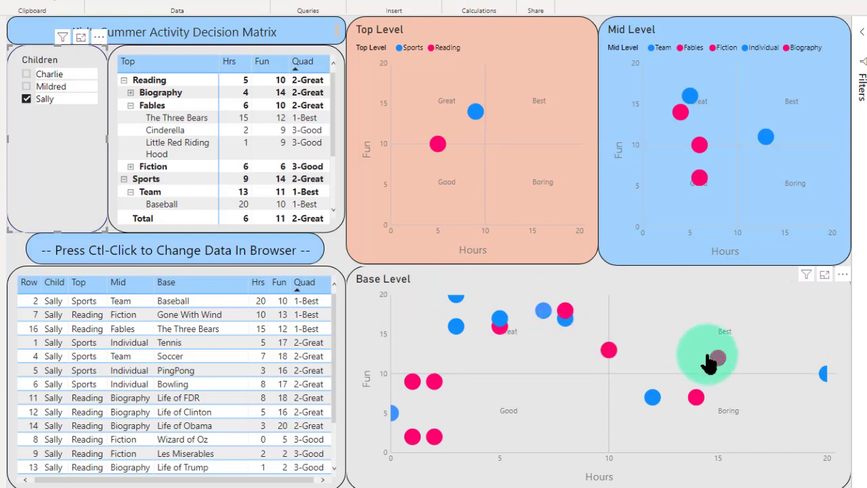
mouse_move(717, 359)
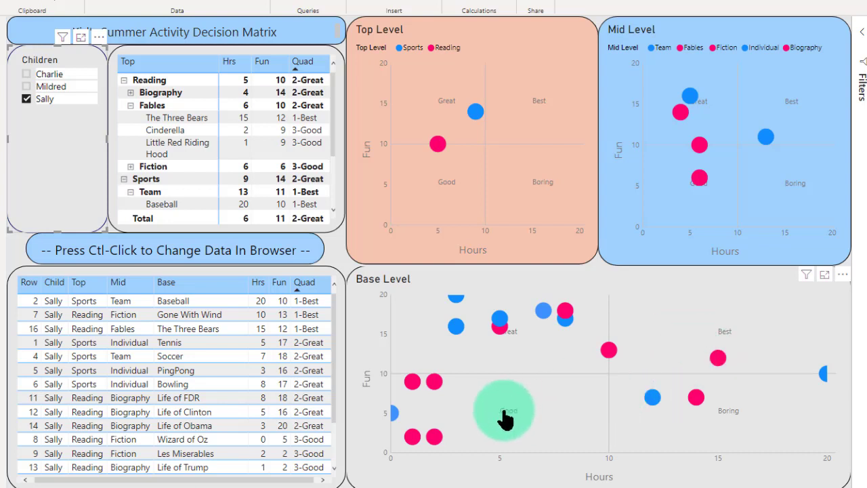
mouse_move(694, 399)
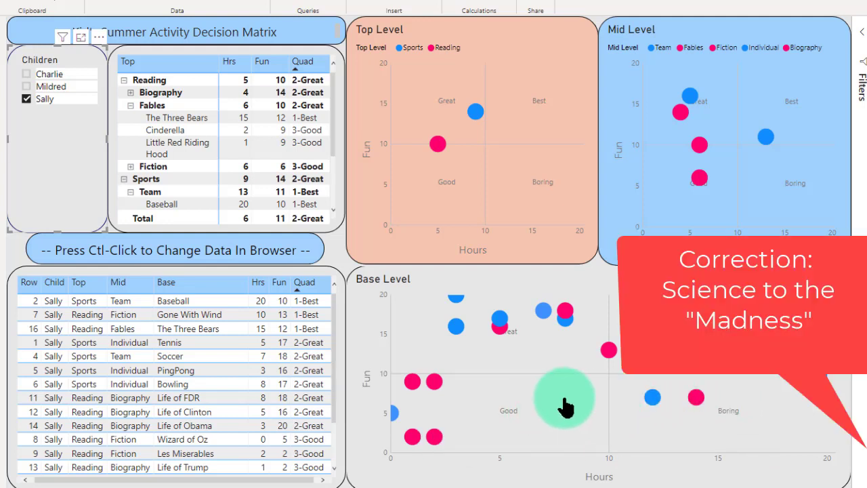
mouse_move(458, 307)
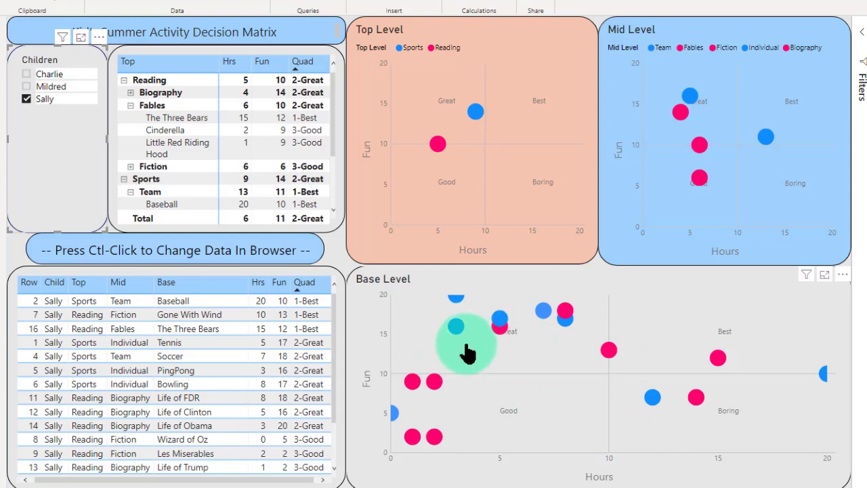
Step: Collapse the activity matrix to its Reading and Sports rows and inspect the corresponding points in the Top Level chart
click(129, 107)
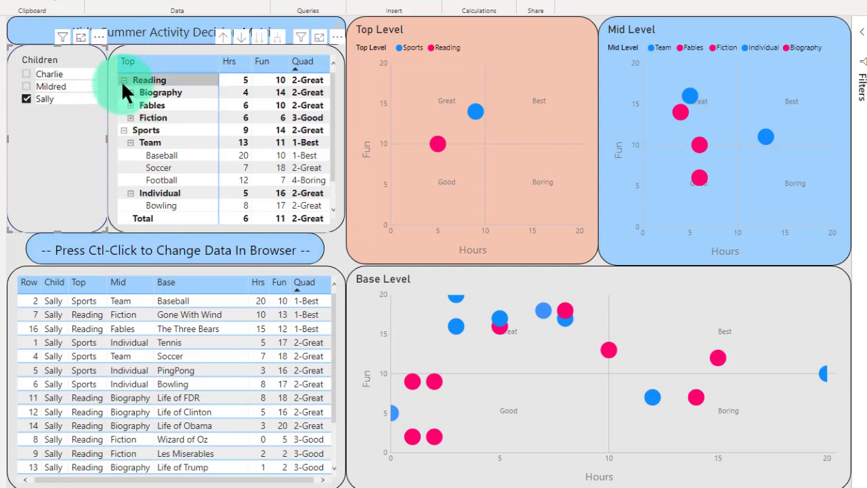
click(121, 81)
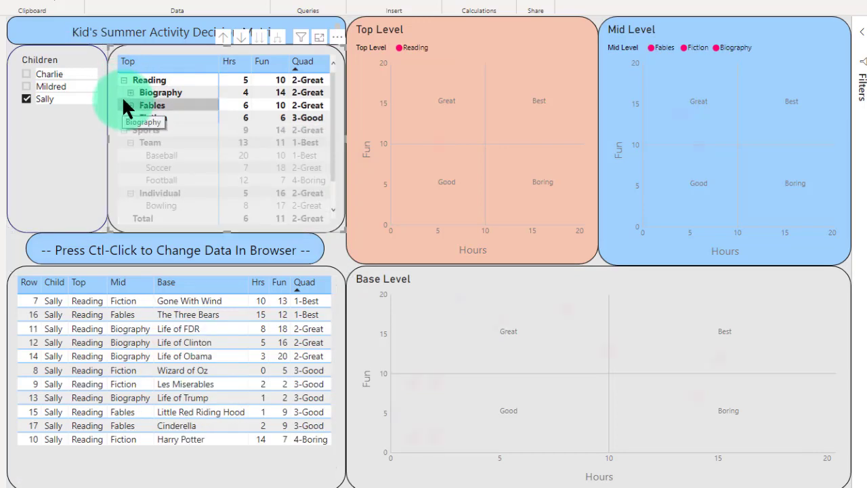
click(123, 80)
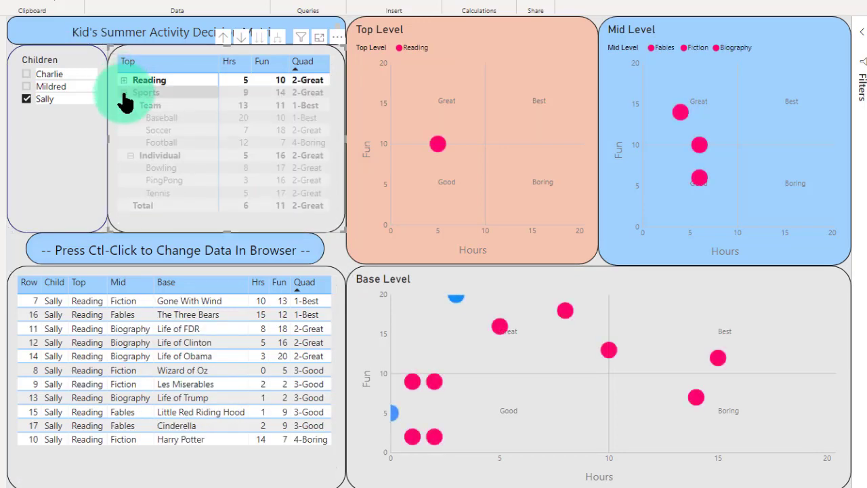
click(136, 79)
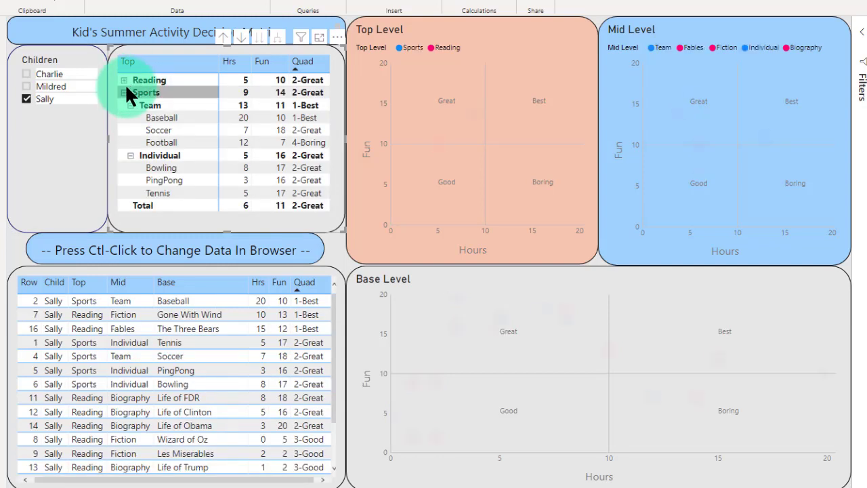
click(123, 93)
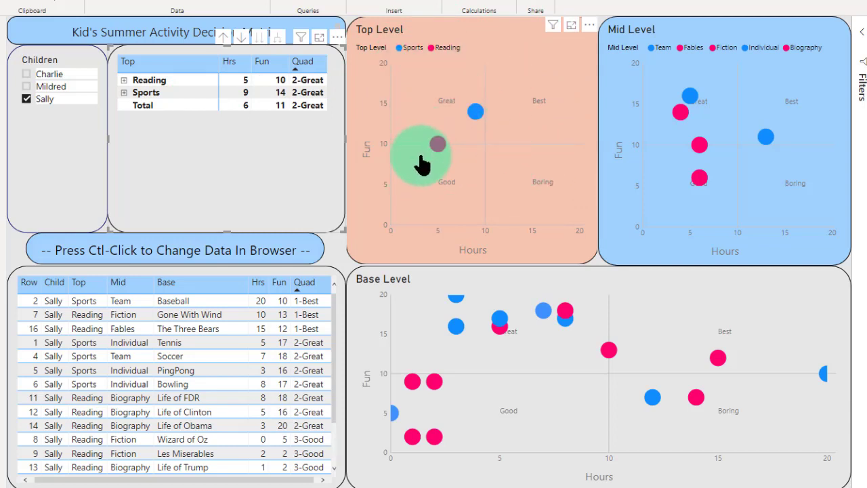
mouse_move(468, 116)
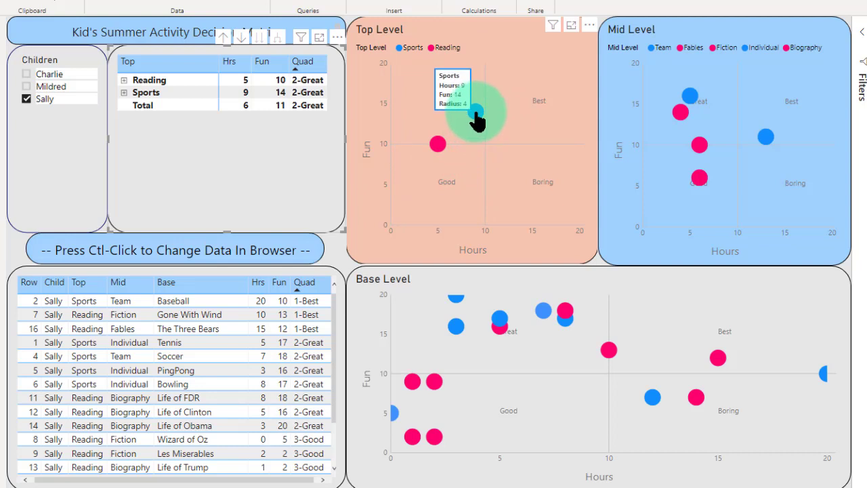
mouse_move(436, 153)
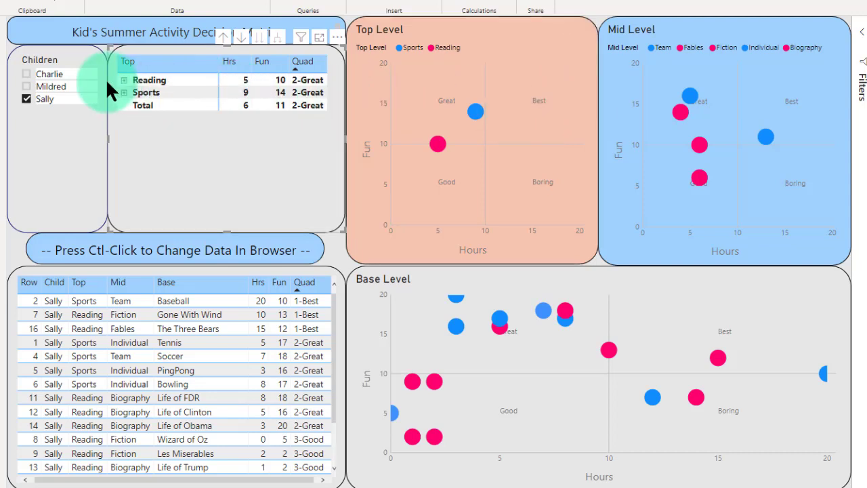
Step: Expand Reading in the activity matrix and inspect the Biography, Fables and Fiction points in the Mid Level chart
click(124, 82)
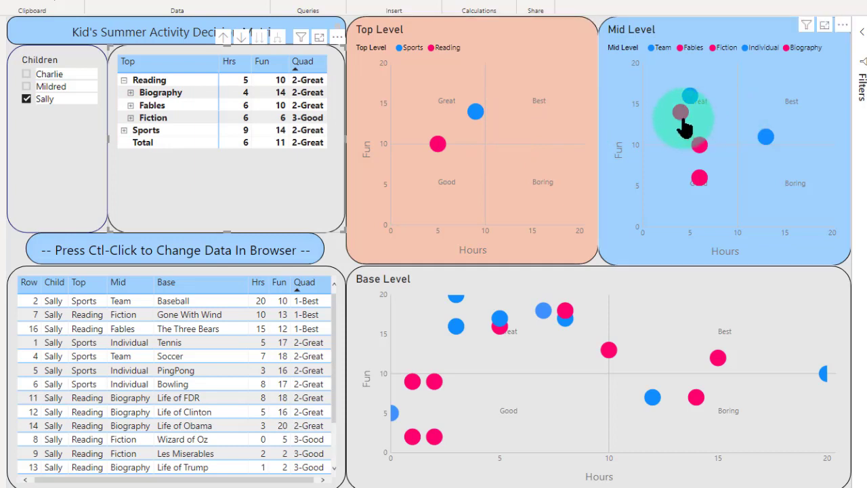
mouse_move(680, 119)
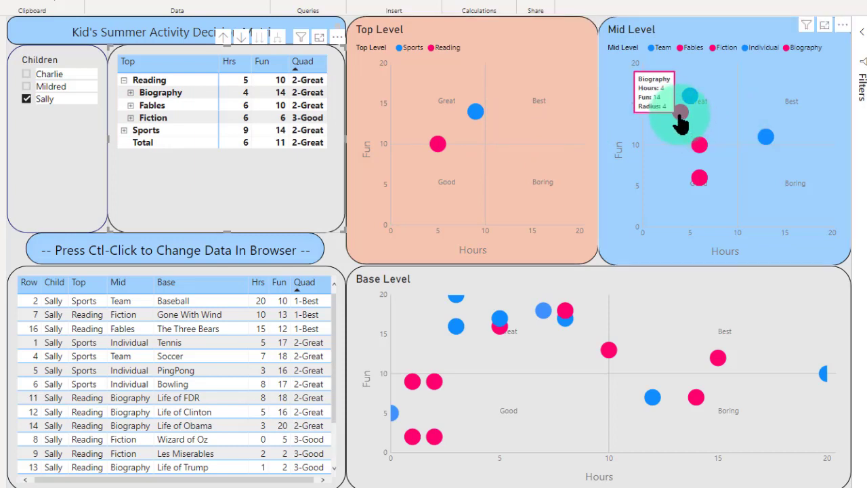
mouse_move(700, 157)
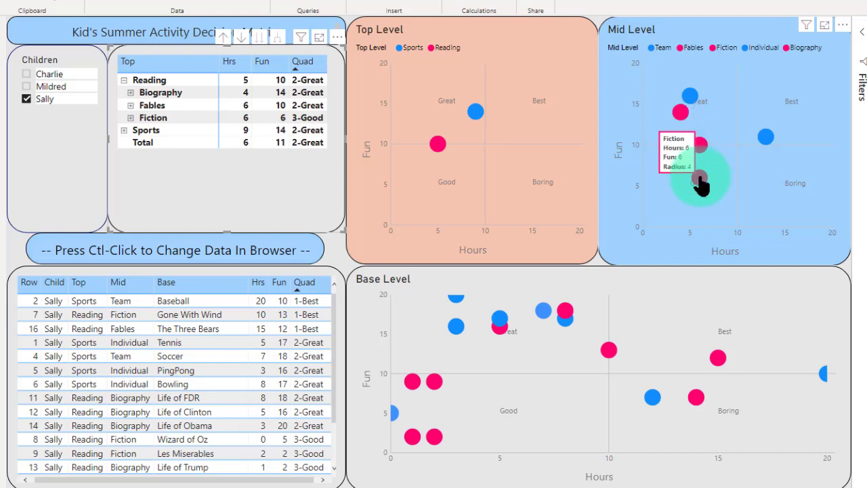
mouse_move(701, 188)
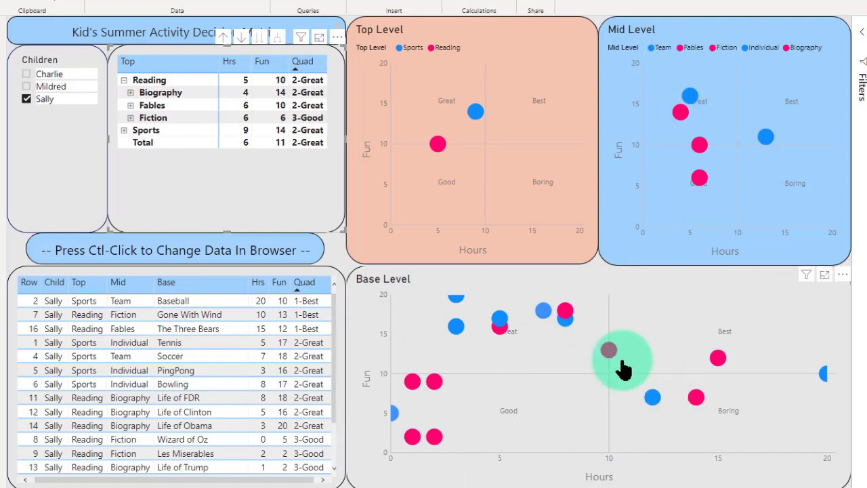
Step: Expand Biography in the matrix to compare its book values with its Mid Level point, and collapse it again
mouse_move(563, 313)
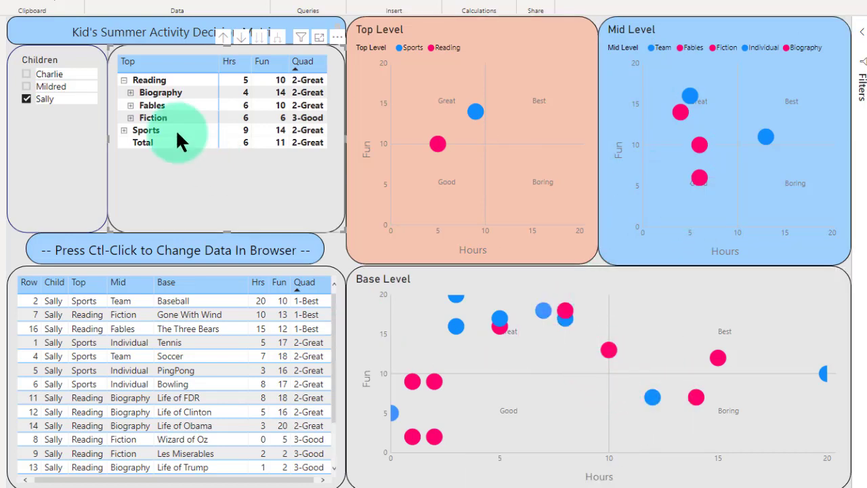
click(131, 92)
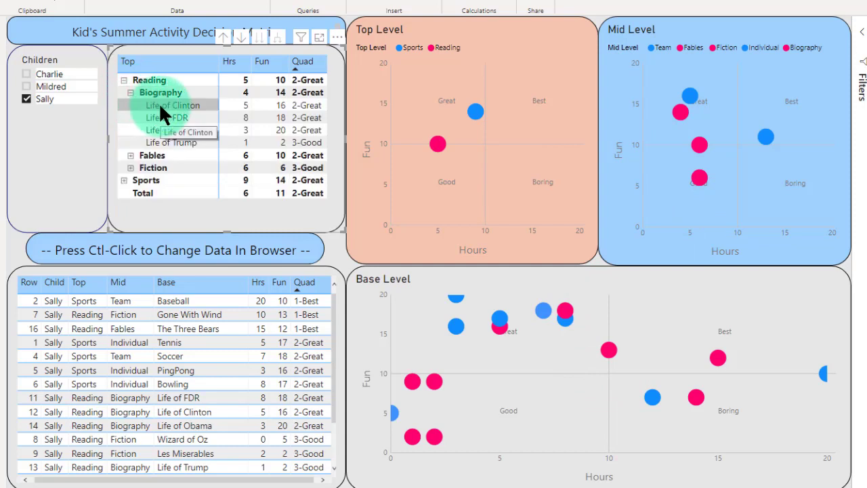
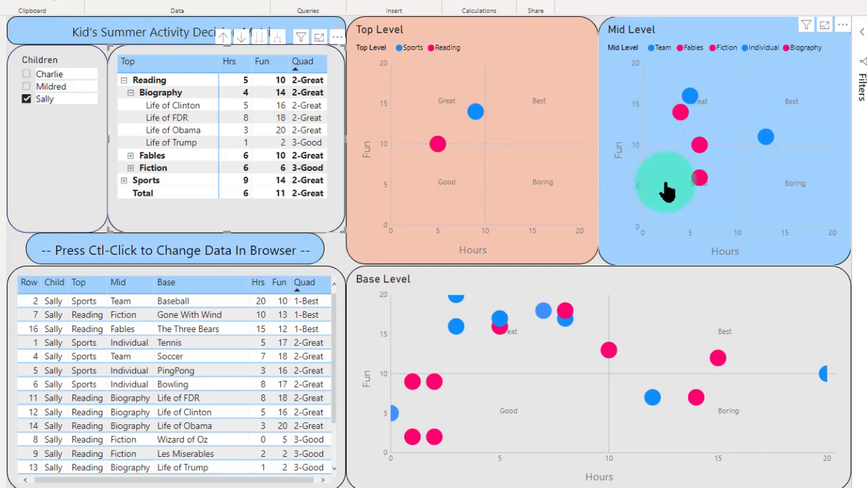
mouse_move(680, 121)
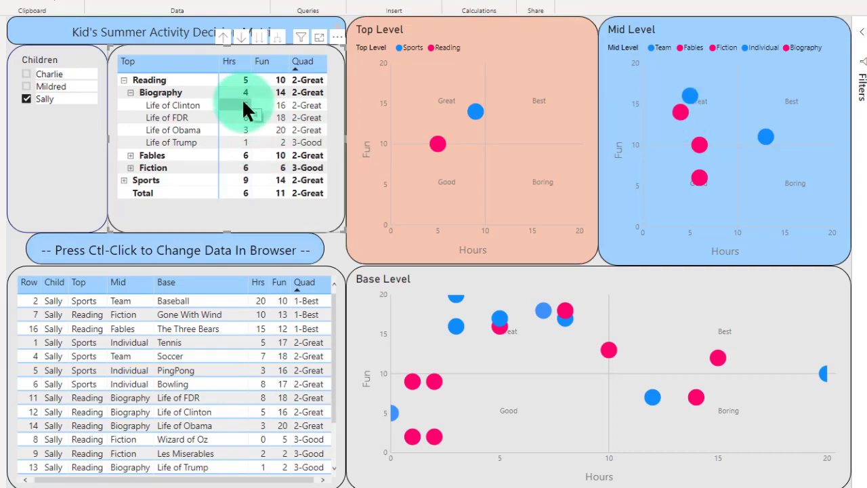
click(130, 93)
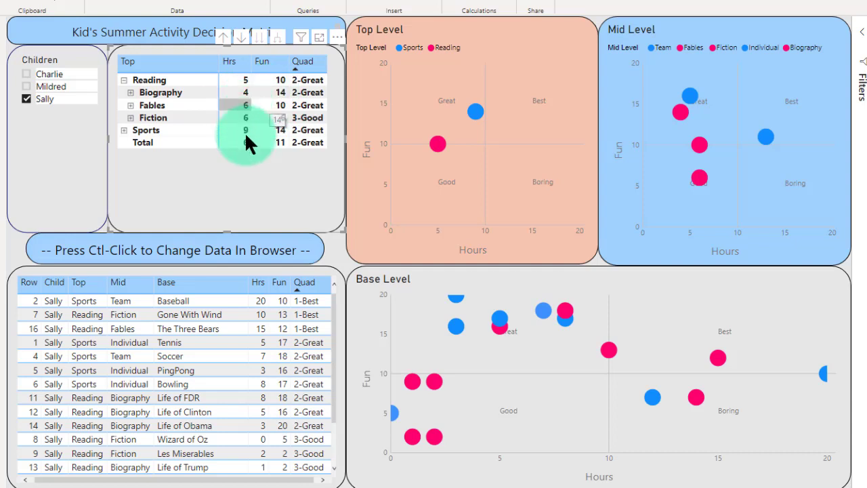
Step: Expand the Biography, Fables and Fiction groups under Reading in the matrix to review their individual books
click(130, 93)
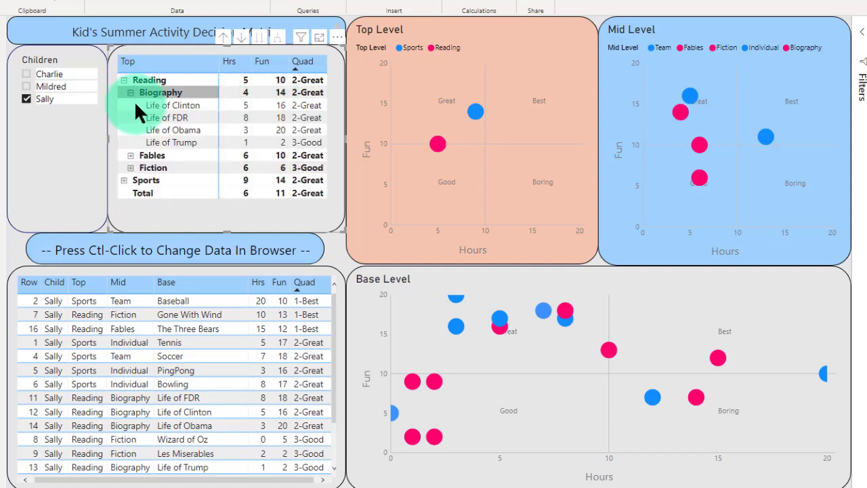
click(131, 157)
scroll(230, 141, down, 1)
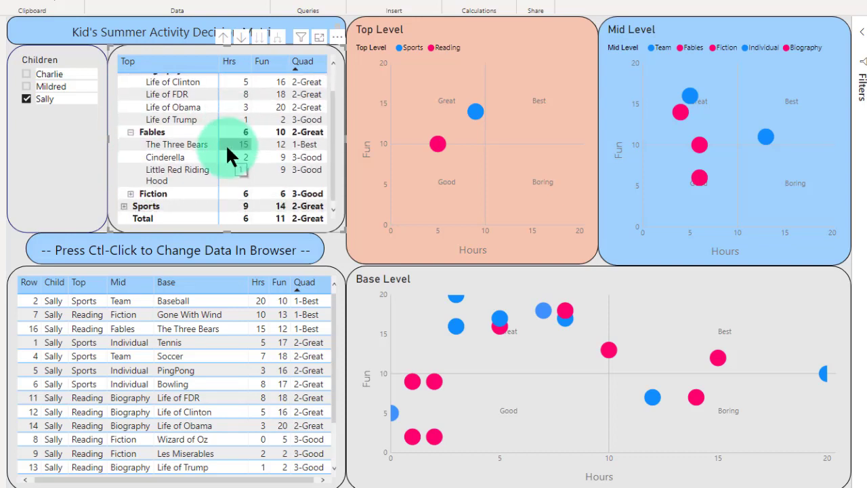
click(125, 194)
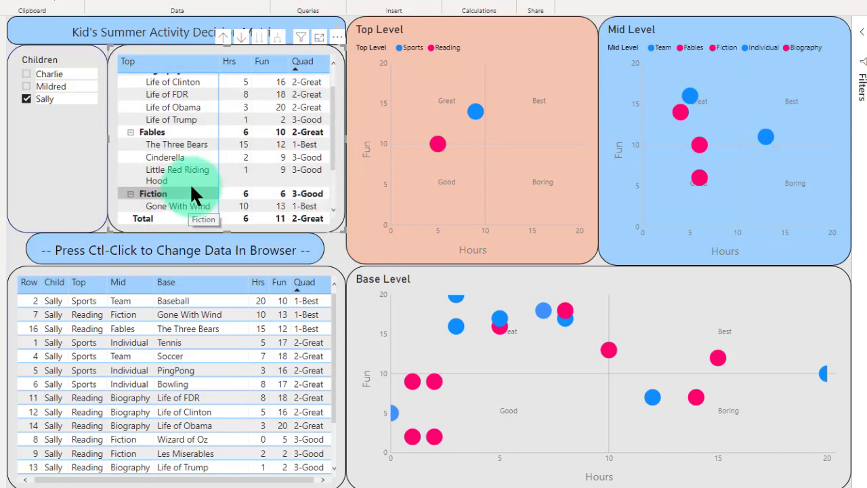
scroll(191, 189, up, 2)
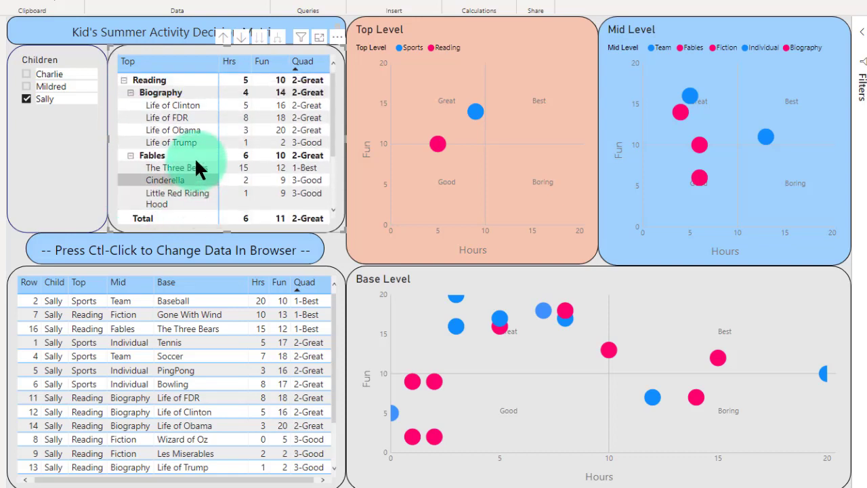
Step: Collapse the Biography, Fables and Fiction groups under Reading in the activity matrix
click(130, 93)
click(130, 105)
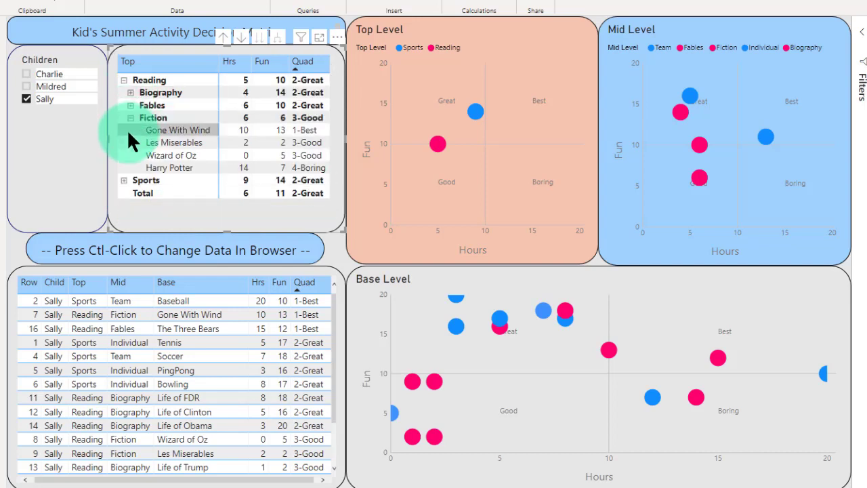
click(130, 117)
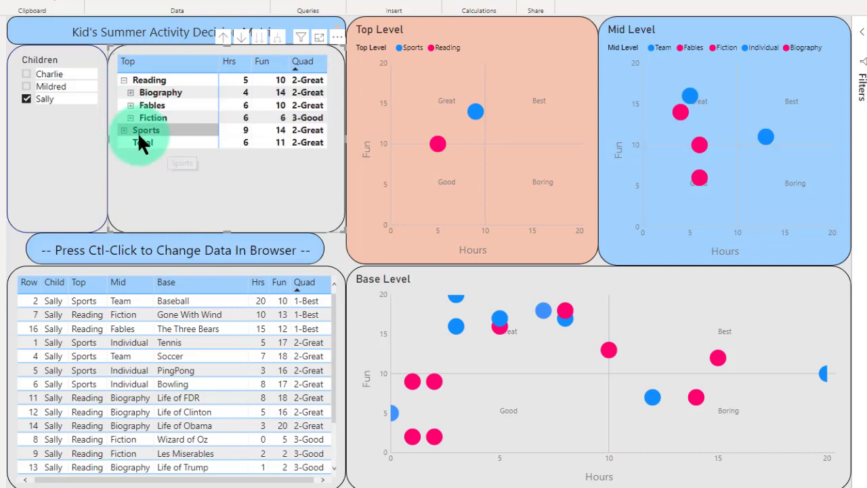
Step: Expand Sports in the activity matrix and inspect the Sports and Reading points in the Top Level chart
click(124, 130)
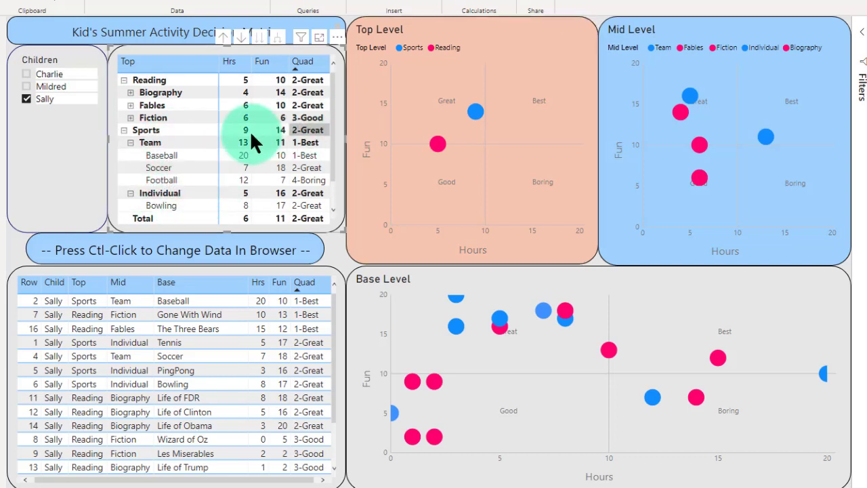
mouse_move(478, 115)
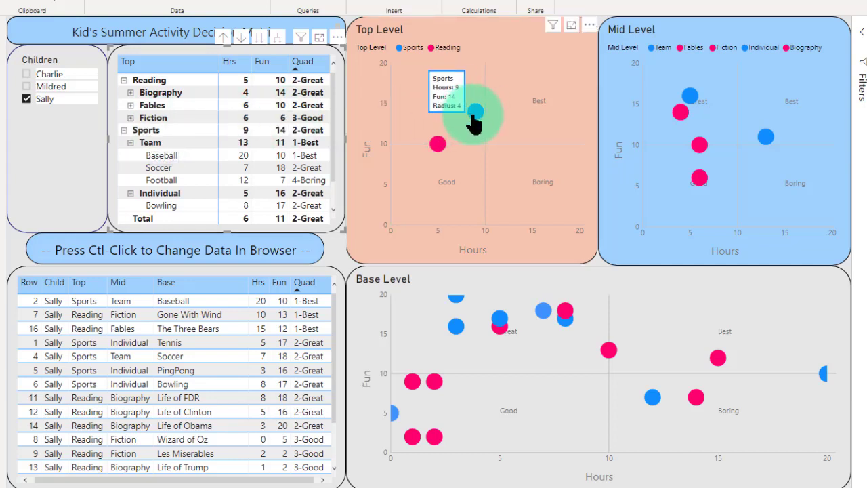
mouse_move(437, 148)
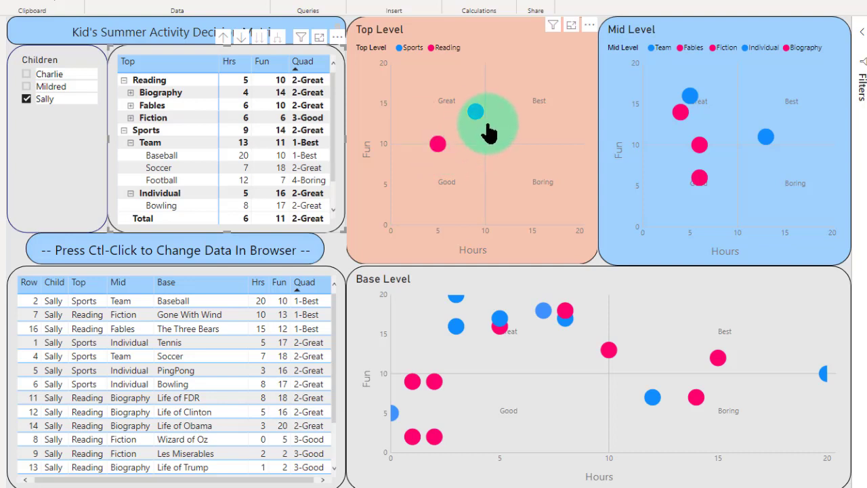
Step: Filter the report by the Reading point in Top Level and inspect the Fiction, Fables and Biography points in Mid Level
click(438, 146)
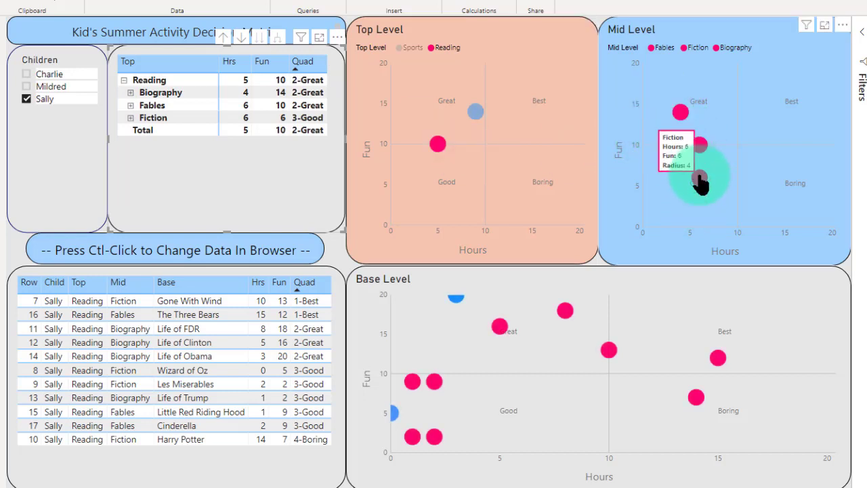
mouse_move(698, 182)
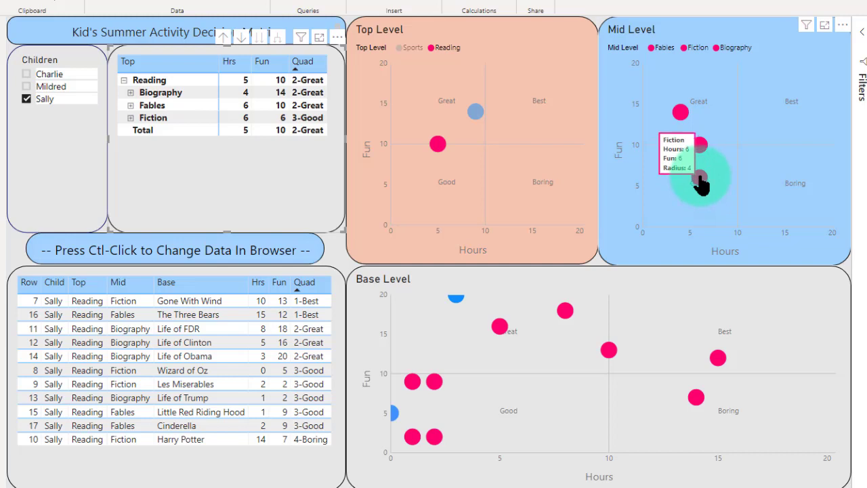
mouse_move(700, 156)
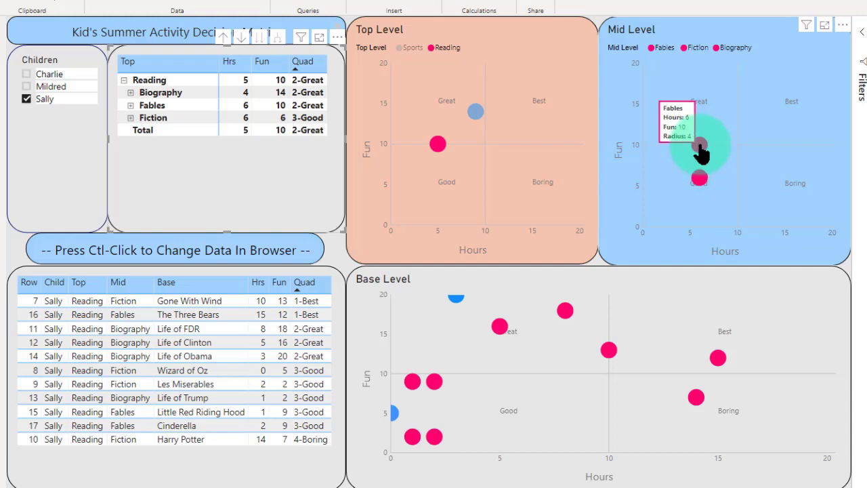
mouse_move(683, 120)
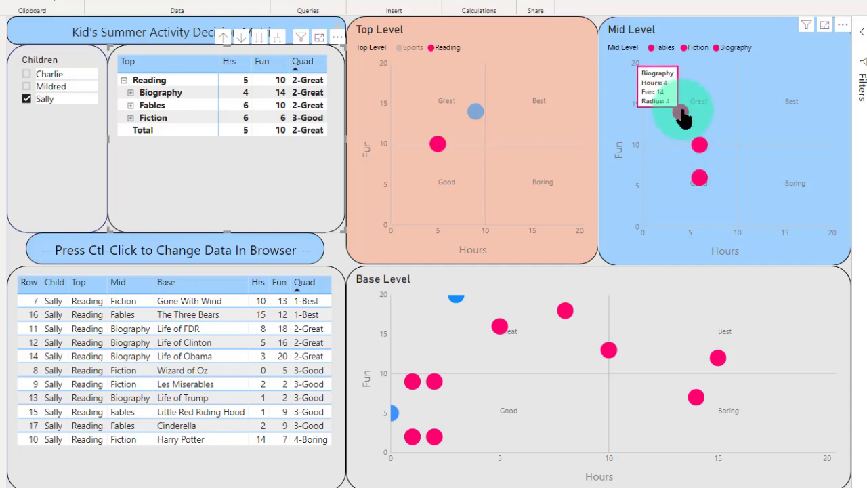
Step: Filter the report by the Fiction point in the Mid Level chart and sort the detail table by Hrs in ascending order
click(699, 182)
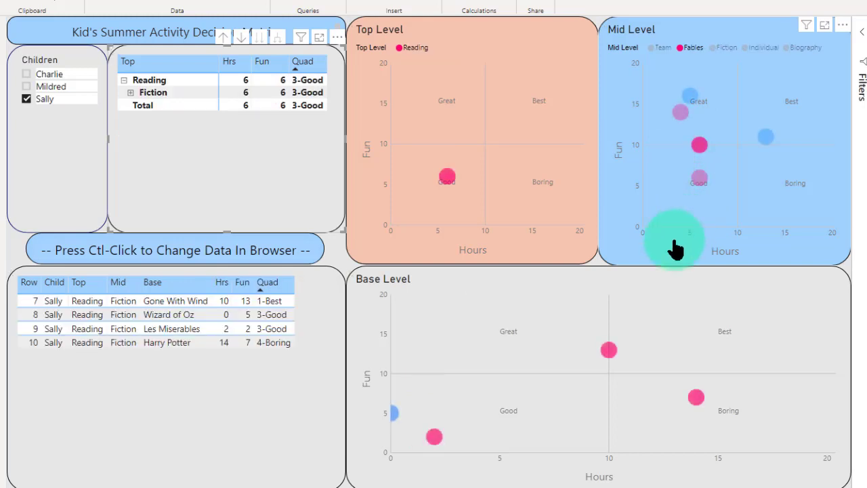
mouse_move(609, 353)
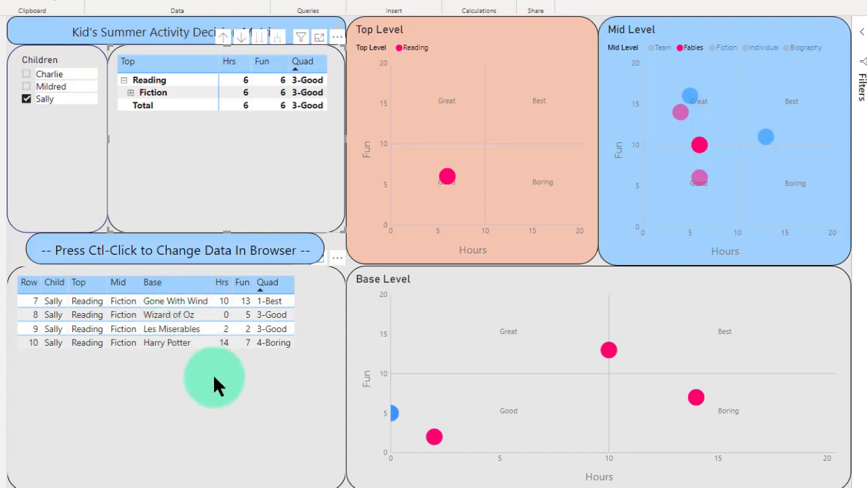
click(216, 284)
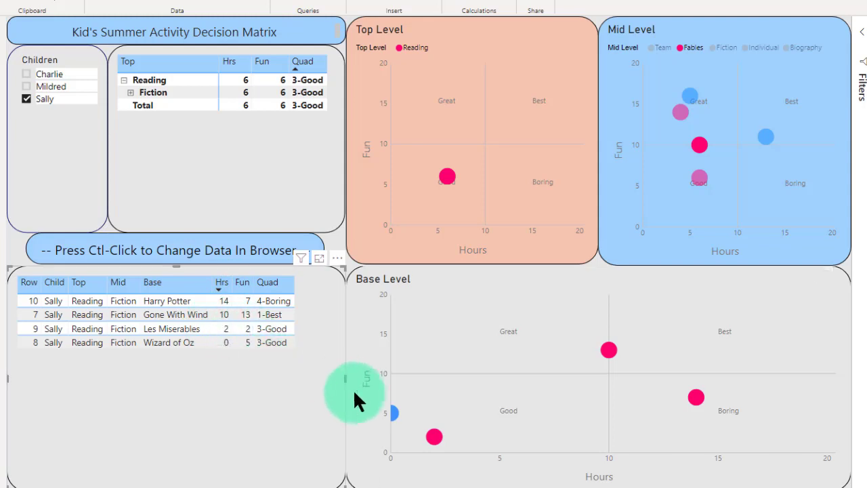
click(218, 286)
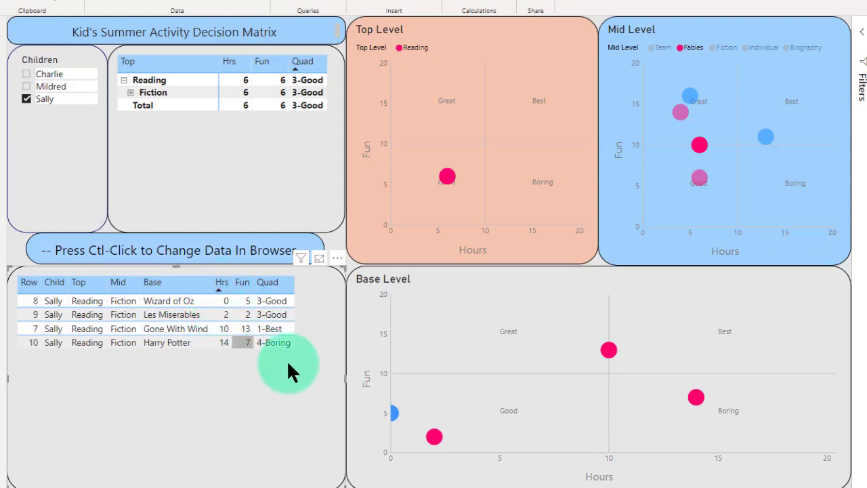
Step: Inspect the Wizard of Oz, Les Miserables, Harry Potter and Gone With Wind points in the Base Level chart
mouse_move(392, 413)
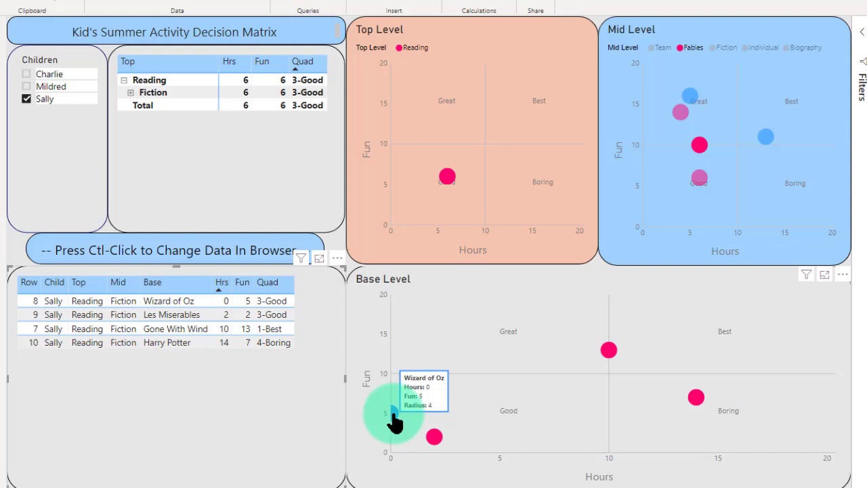
mouse_move(434, 439)
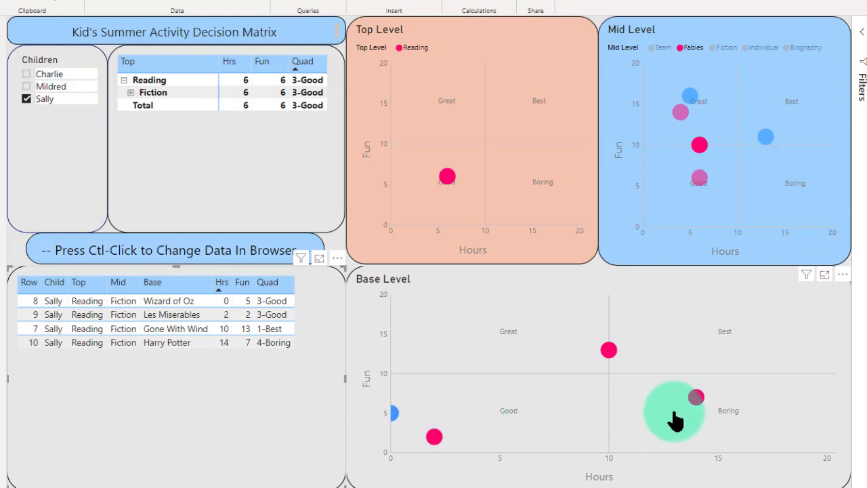
mouse_move(695, 401)
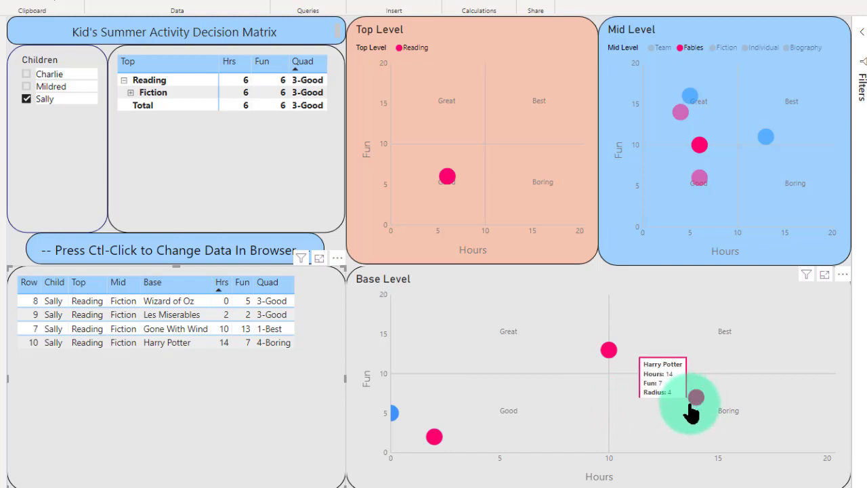
mouse_move(609, 354)
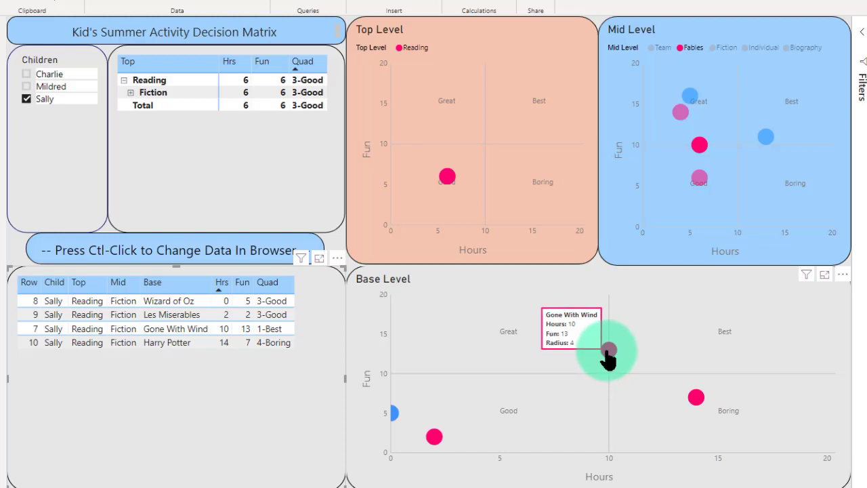
Step: Filter the report by the Gone With Wind point in the Base Level chart to review it, and clear the selection
click(607, 352)
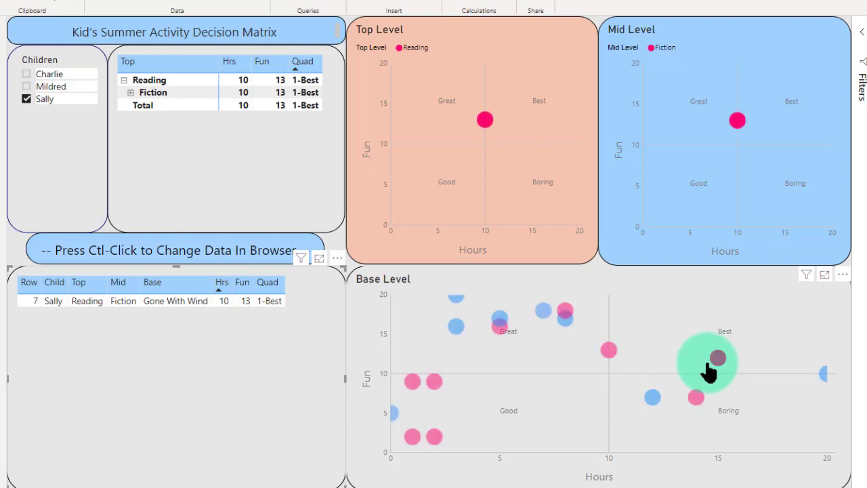
mouse_move(715, 366)
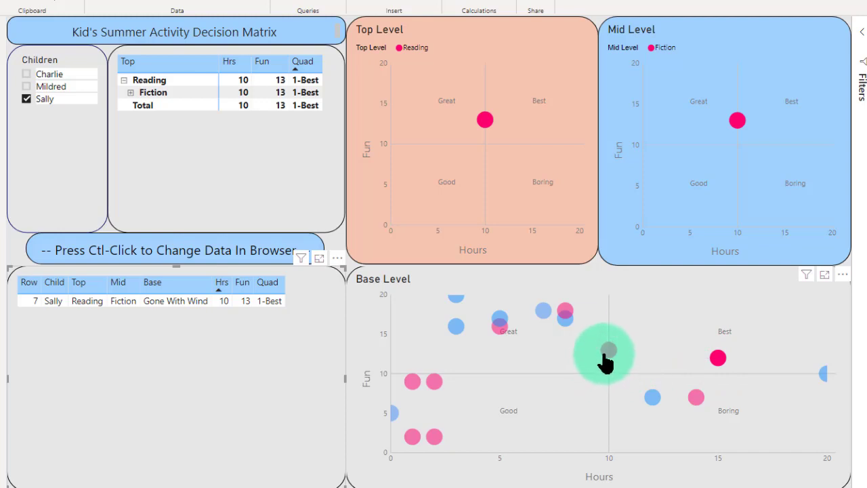
mouse_move(608, 357)
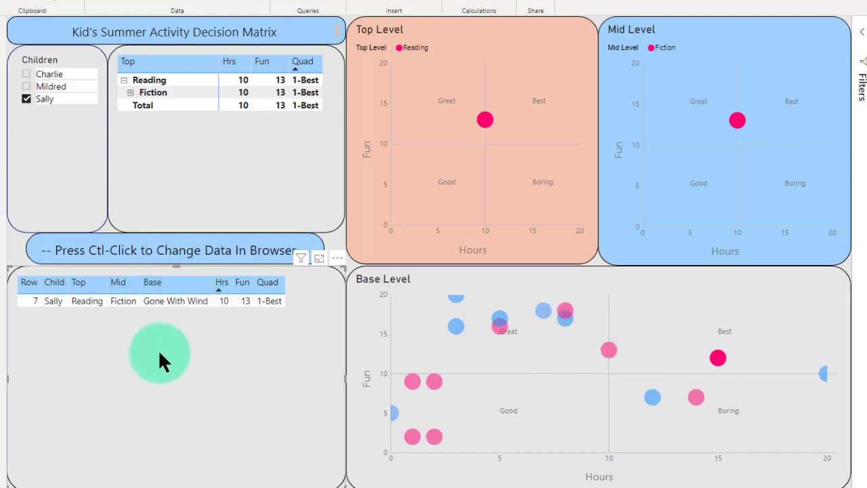
click(608, 359)
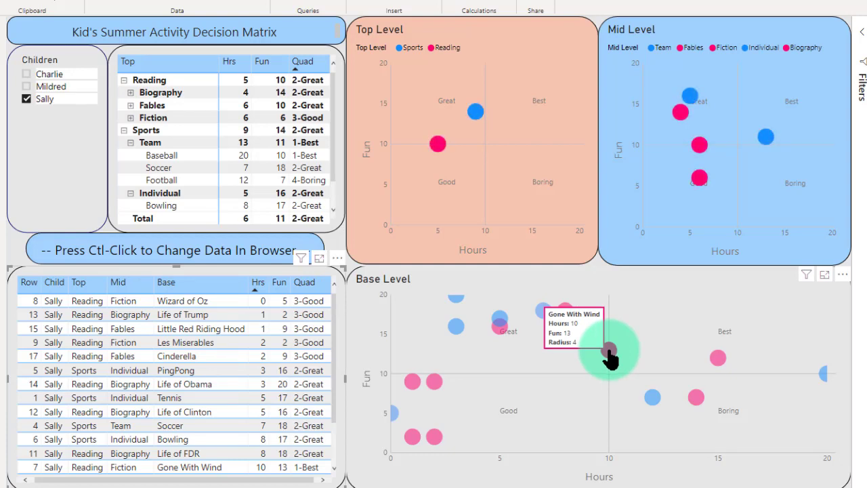
click(609, 358)
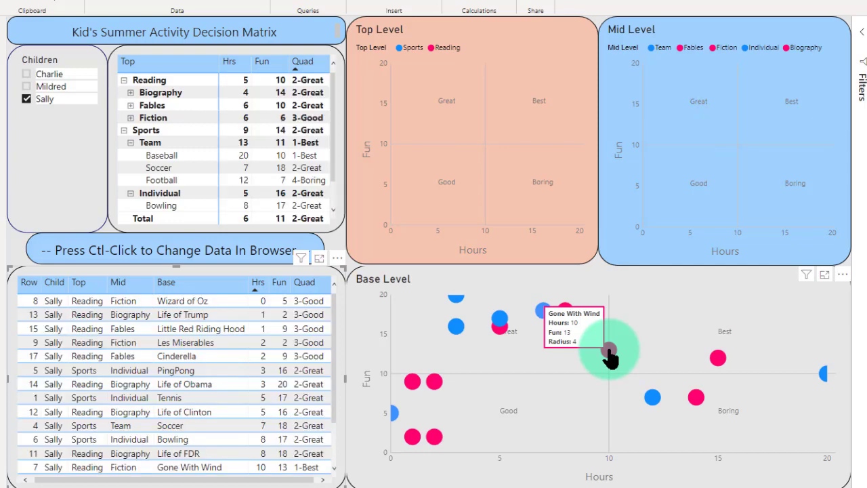
click(609, 359)
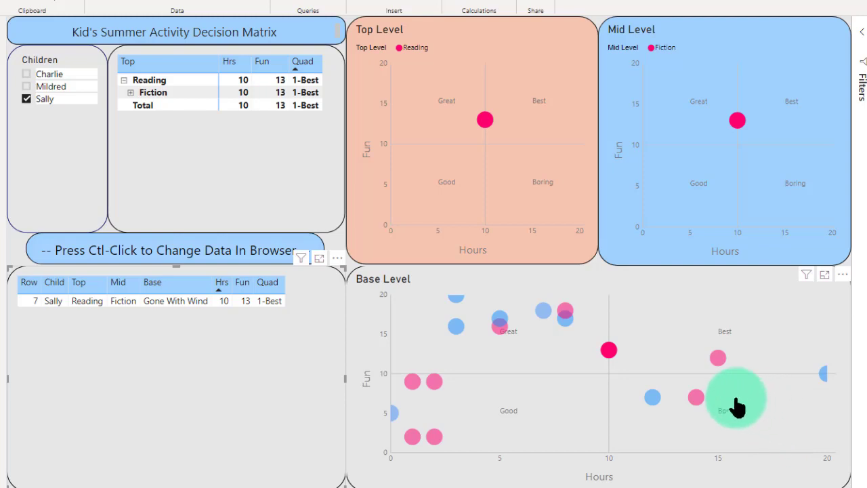
mouse_move(660, 403)
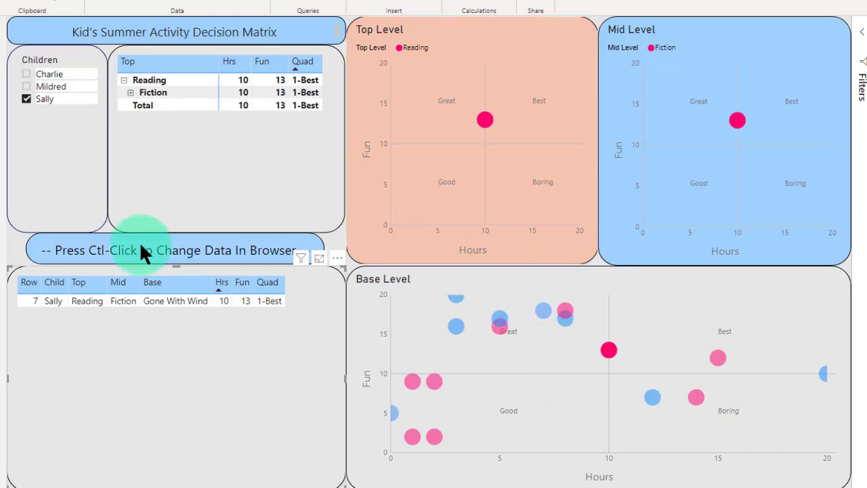
click(566, 401)
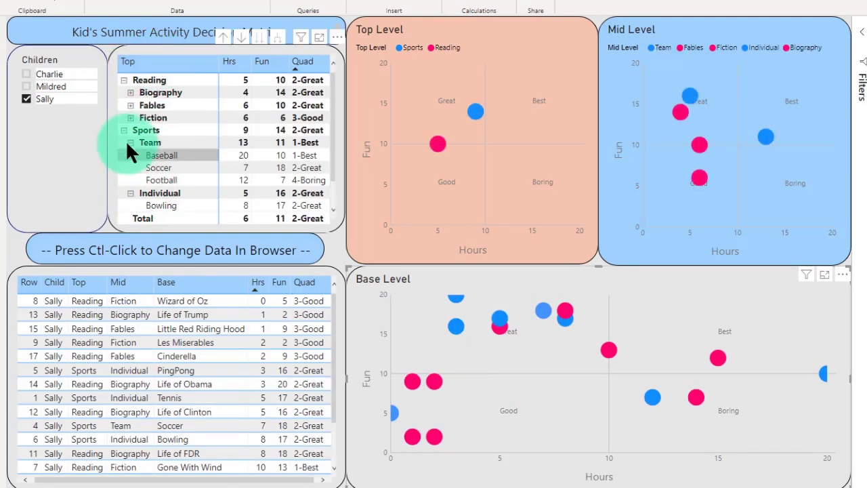
Step: Collapse Sports in the matrix and filter the report by the Biography row to inspect its Base Level points
click(123, 132)
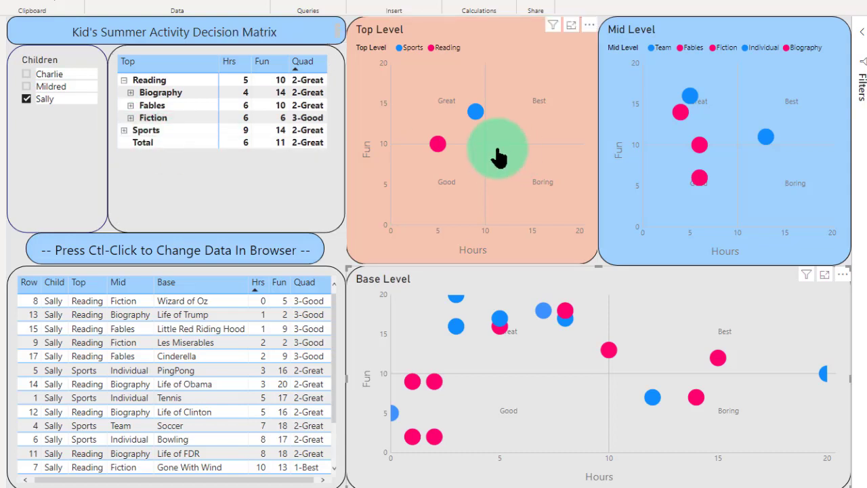
click(139, 89)
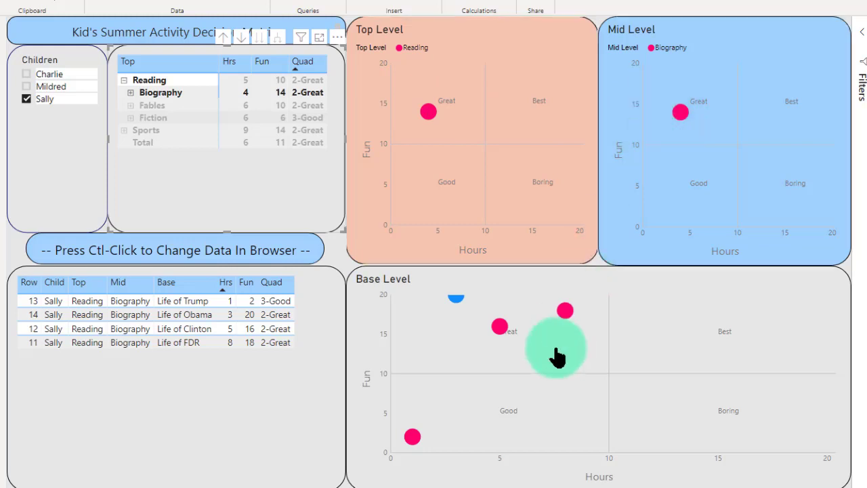
mouse_move(456, 301)
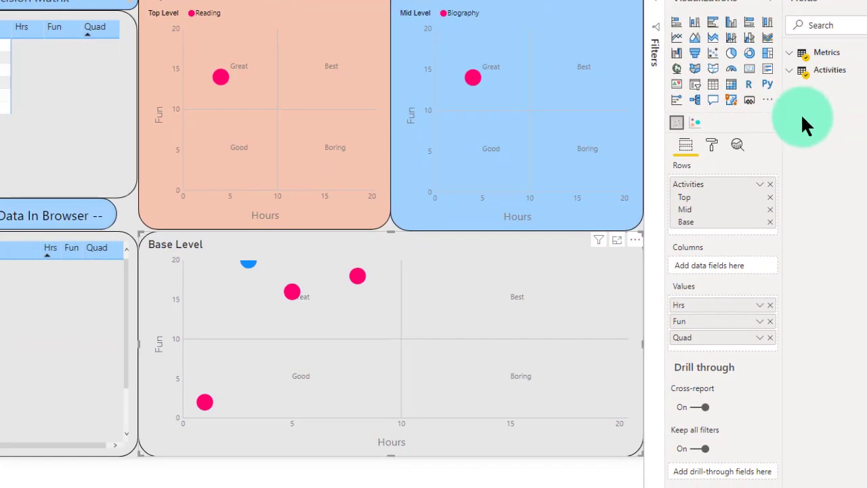
Step: Set the Life of Obama bubble color in the Base Level chart to the recent pink #ff006d
click(710, 144)
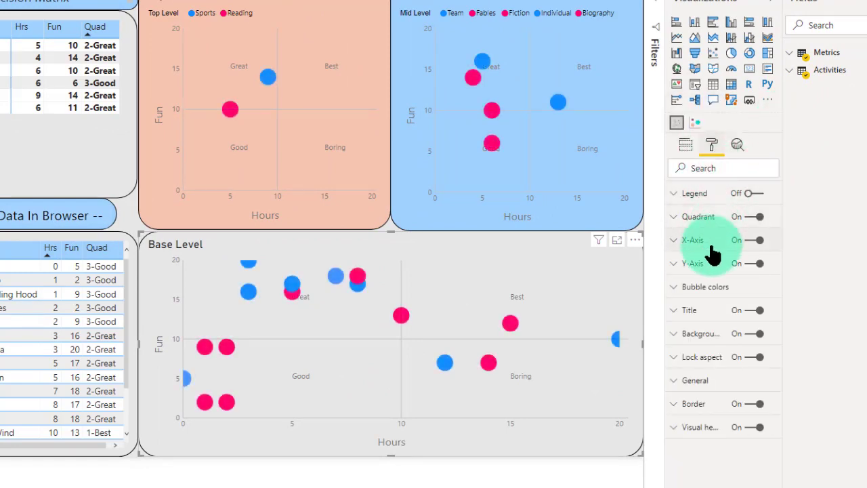
click(670, 288)
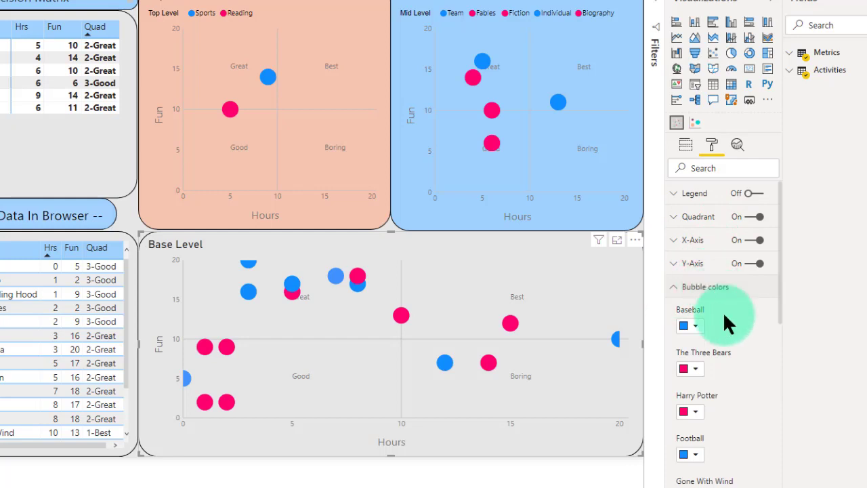
scroll(754, 381, down, 5)
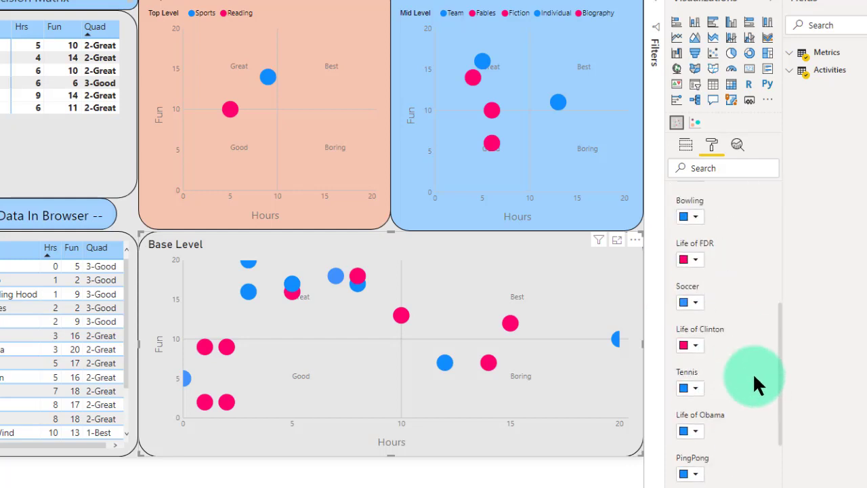
scroll(753, 374, down, 3)
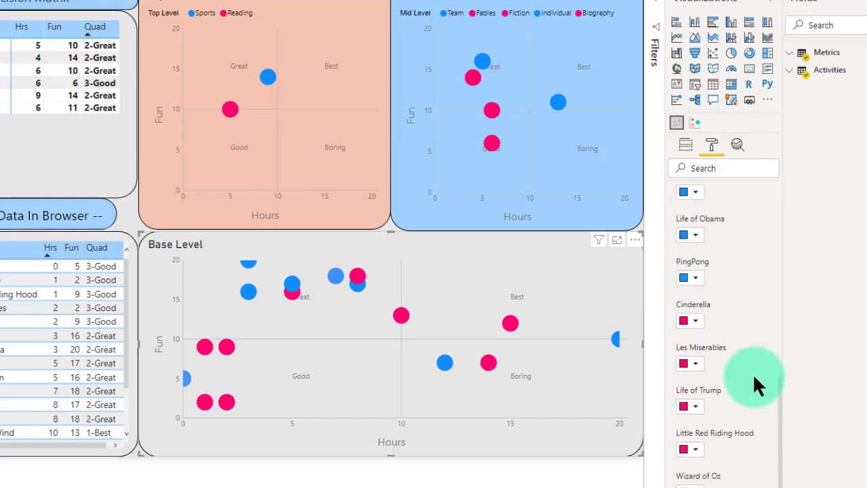
click(696, 241)
click(689, 249)
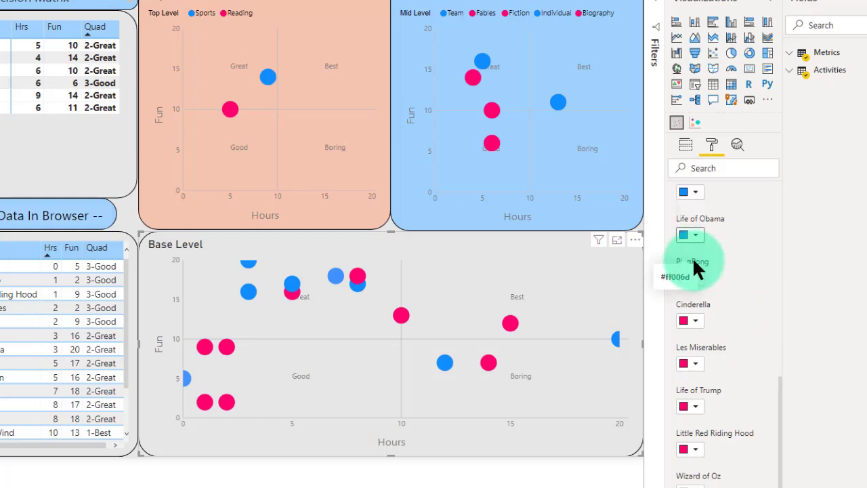
click(691, 241)
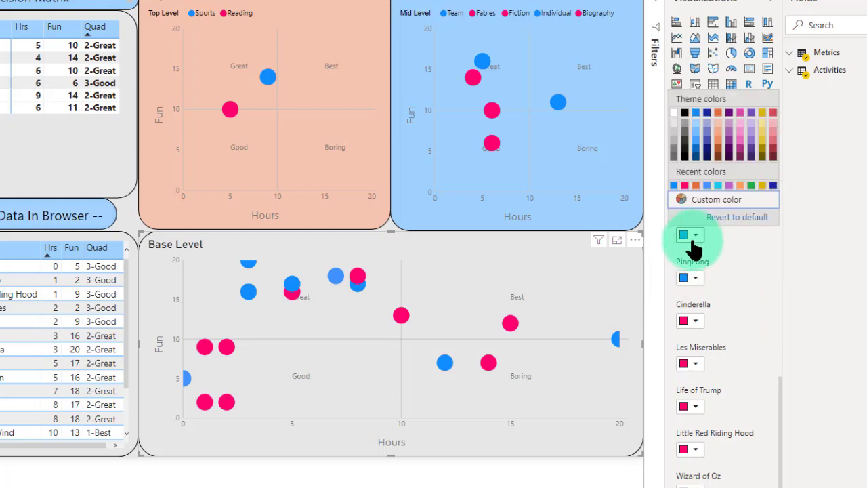
click(695, 238)
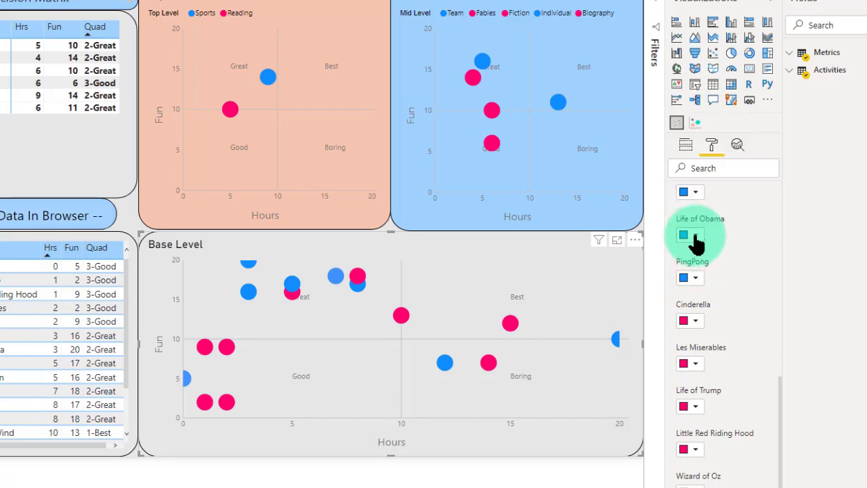
click(696, 241)
click(684, 190)
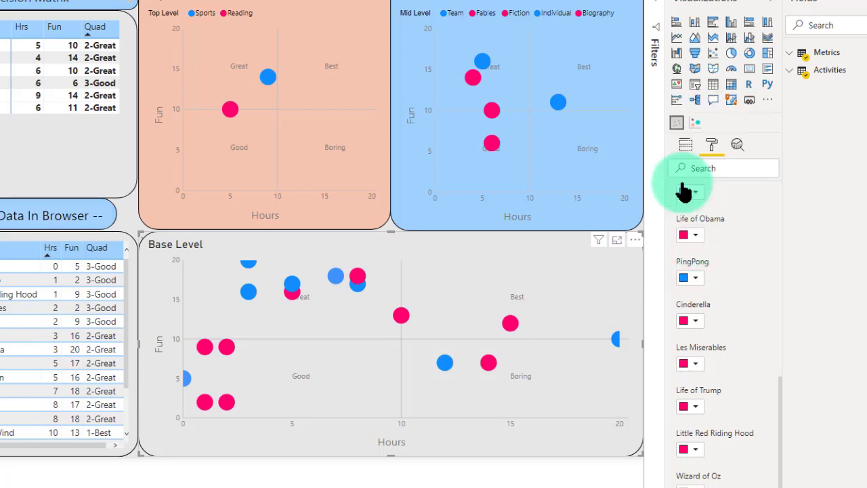
click(546, 256)
click(307, 358)
click(245, 90)
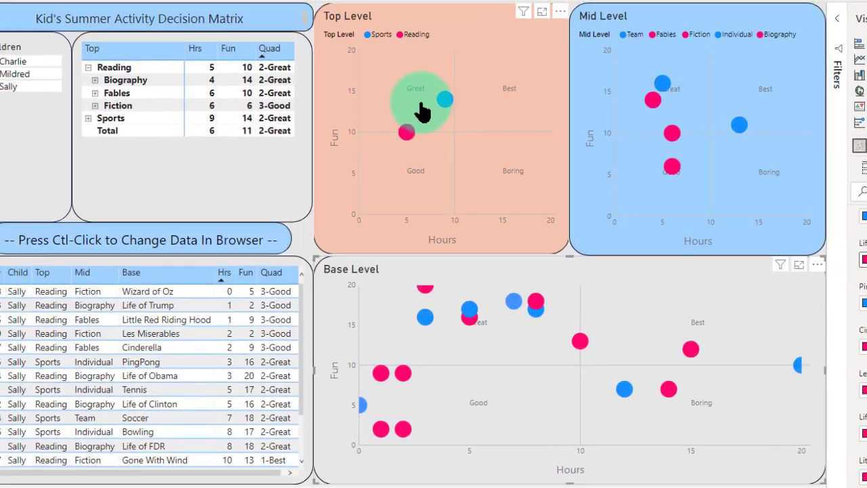
Step: Filter the report by the Biography row in the matrix, expand it, and inspect its points in the Top, Mid and Base Level charts
click(155, 96)
click(111, 81)
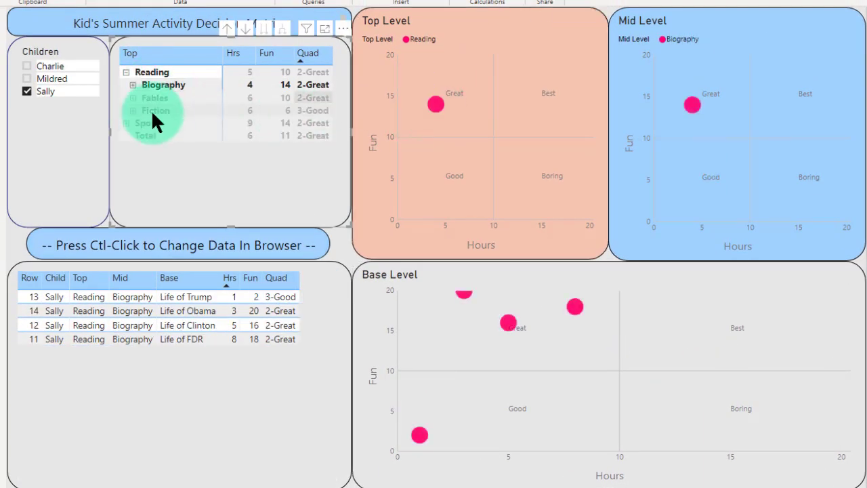
click(133, 84)
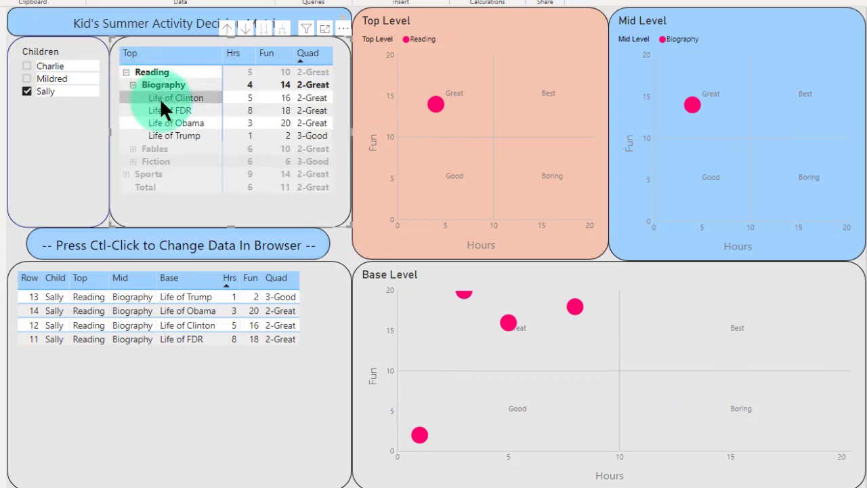
mouse_move(433, 107)
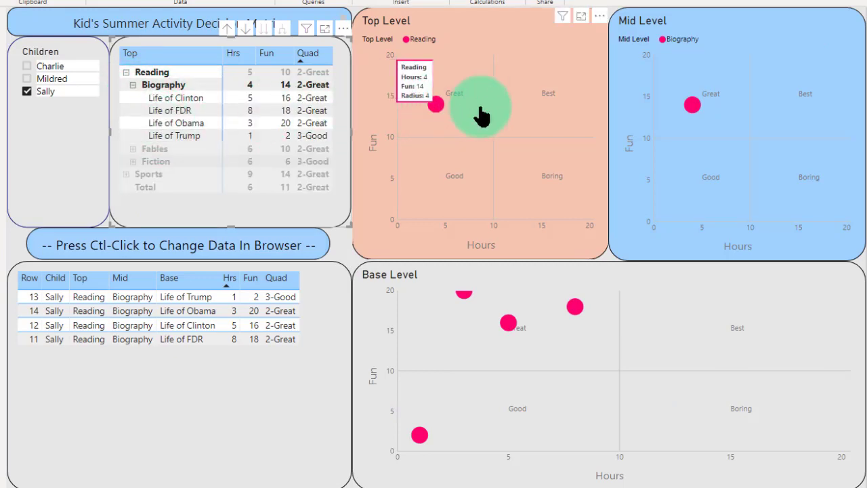
mouse_move(696, 108)
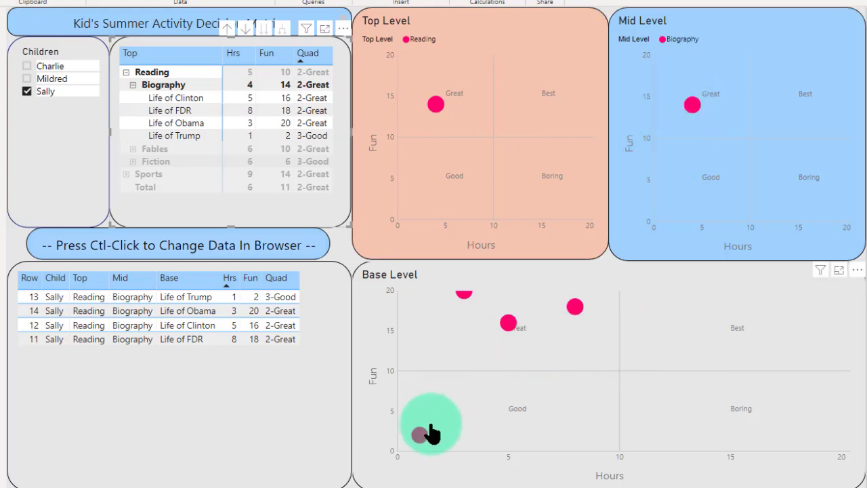
mouse_move(463, 297)
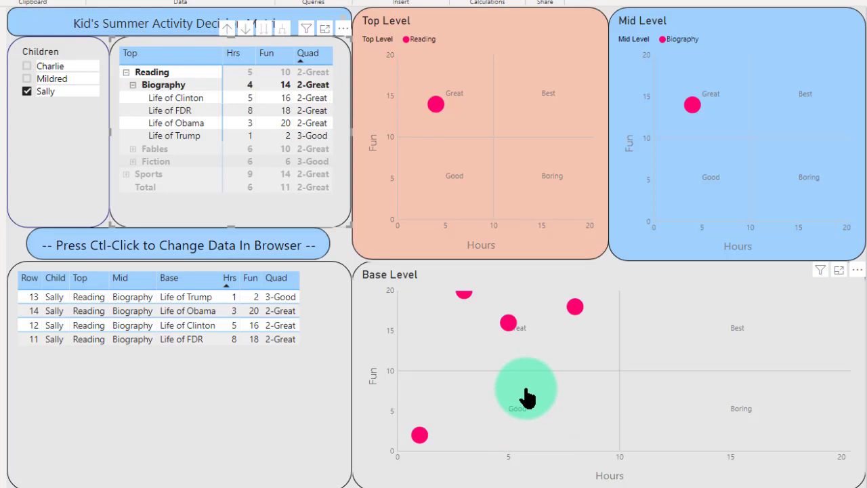
Step: Add Sports to the Biography selection in the matrix and compare their points in the Top Level and Mid Level charts
ctrl+click(153, 171)
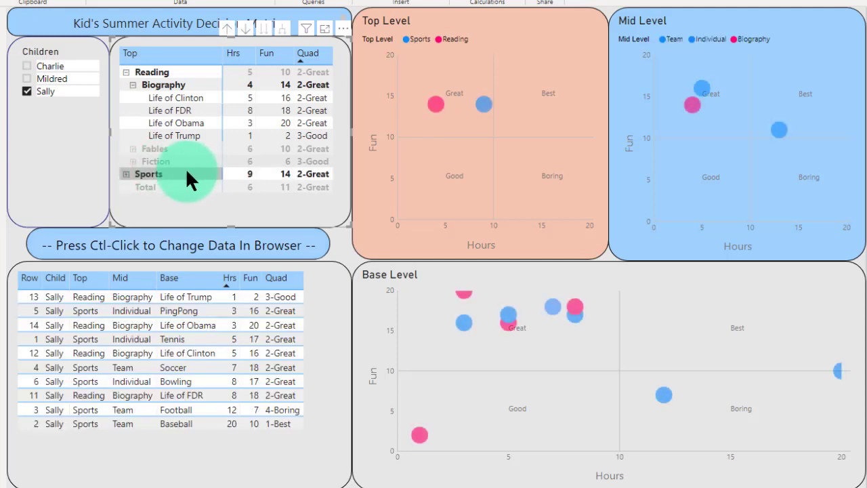
click(434, 107)
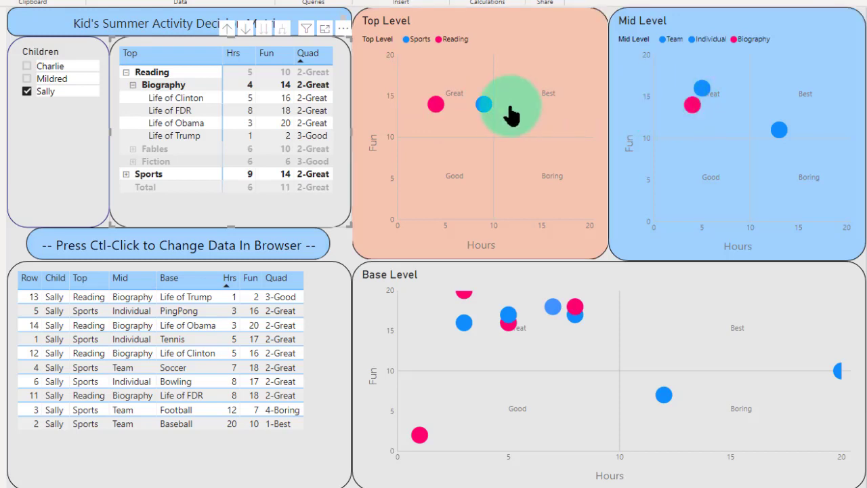
mouse_move(484, 108)
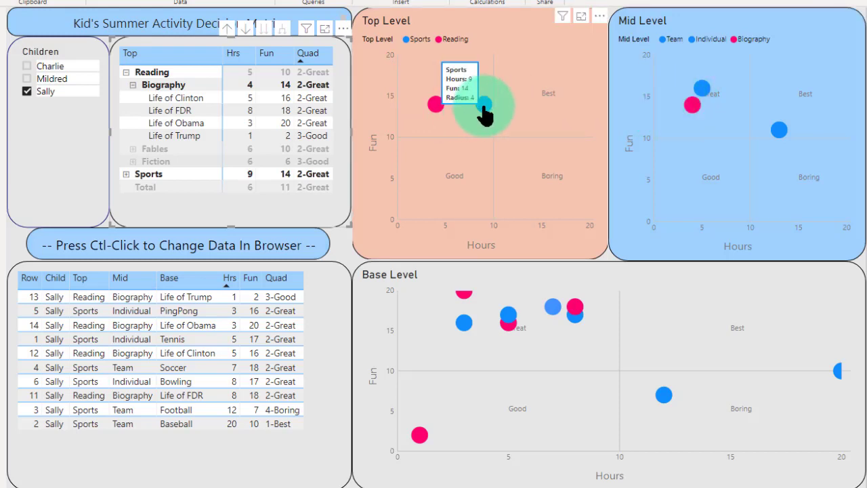
mouse_move(701, 88)
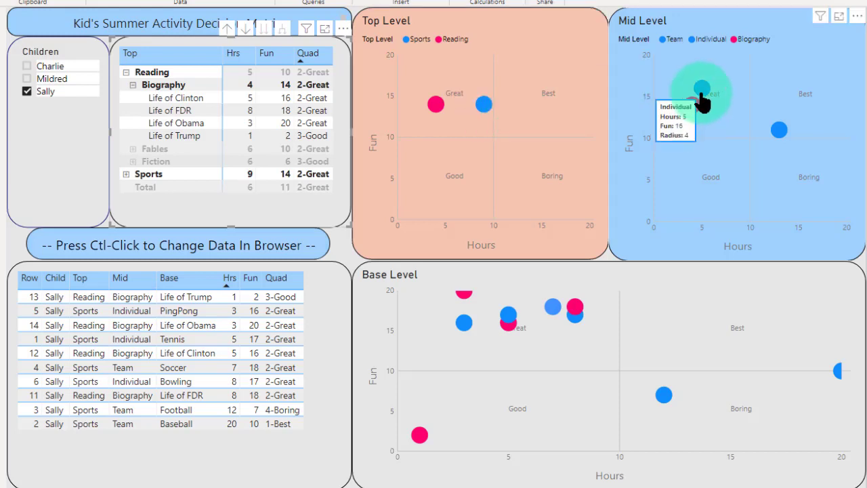
mouse_move(778, 130)
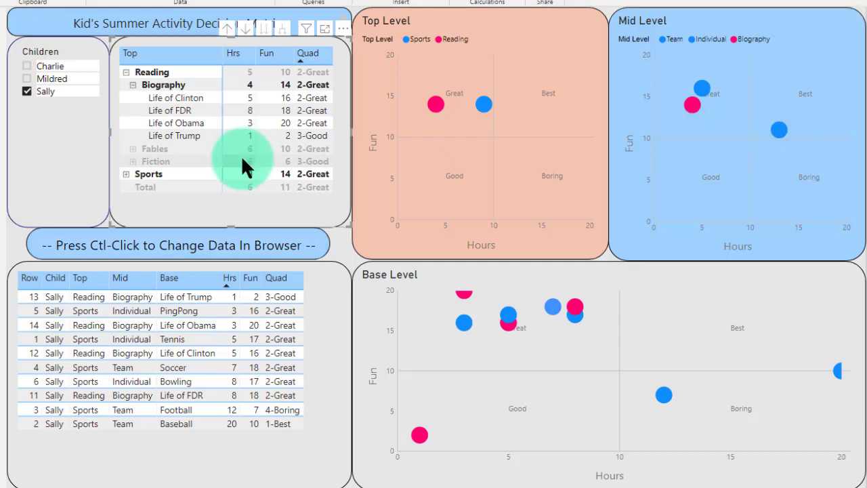
Step: Expand Sports in the matrix and inspect the Tennis point and its neighbours in the Base Level chart
click(126, 176)
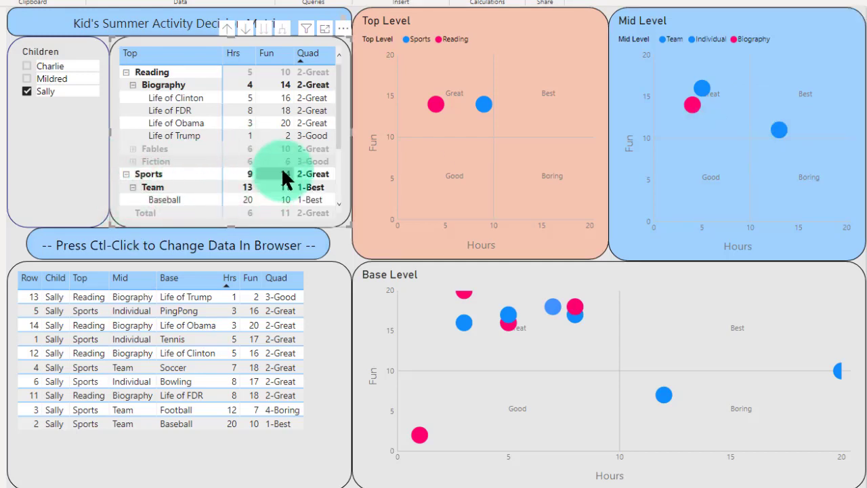
drag(336, 133, 335, 190)
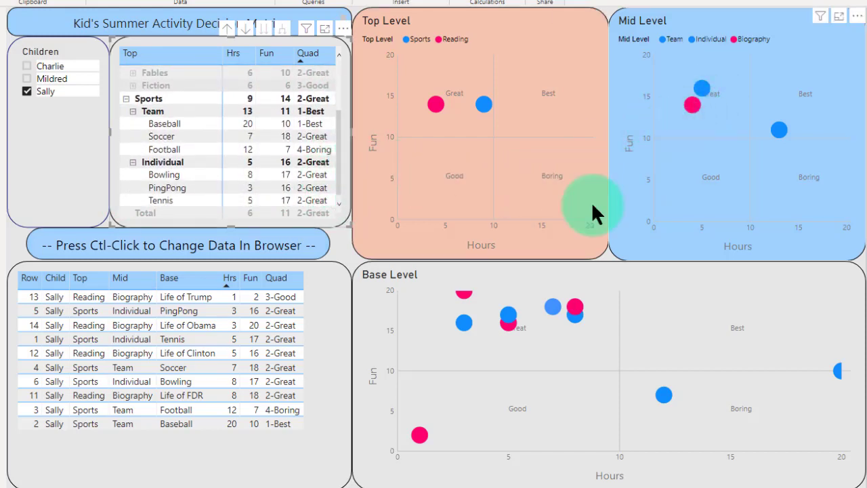
mouse_move(511, 327)
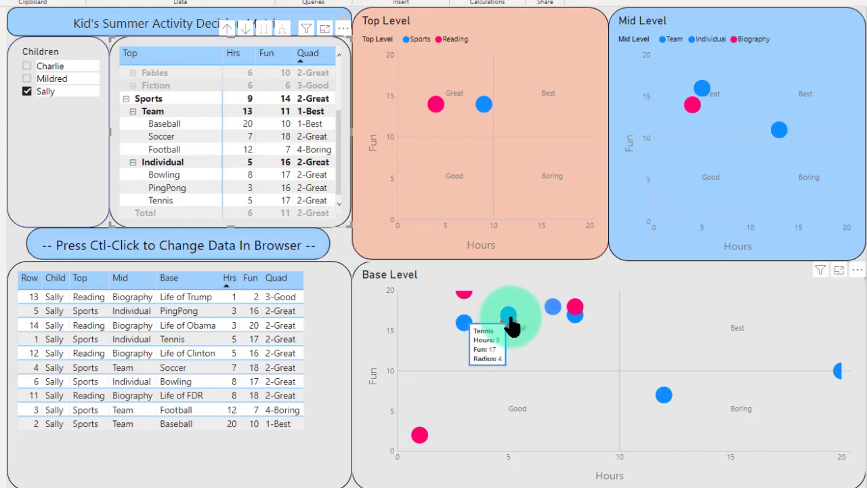
mouse_move(557, 312)
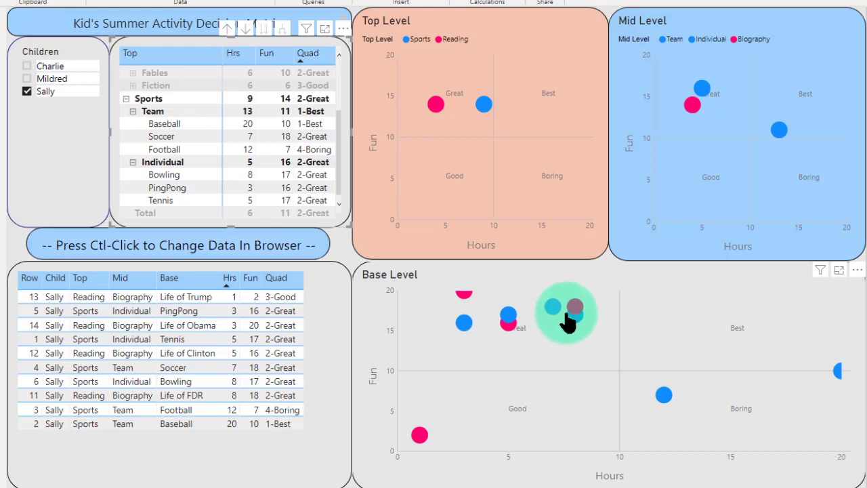
Step: Filter the report by the Individual and Biography matrix rows together and compare their points in the Top and Mid Level charts
click(203, 163)
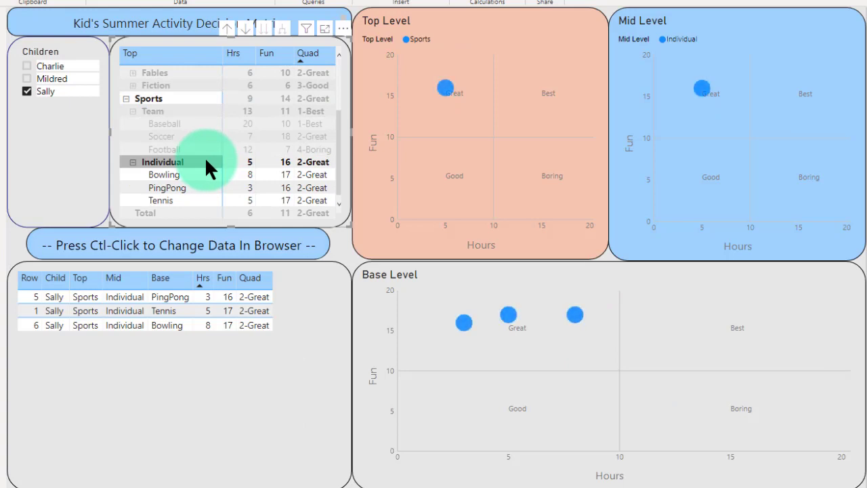
drag(337, 164, 331, 99)
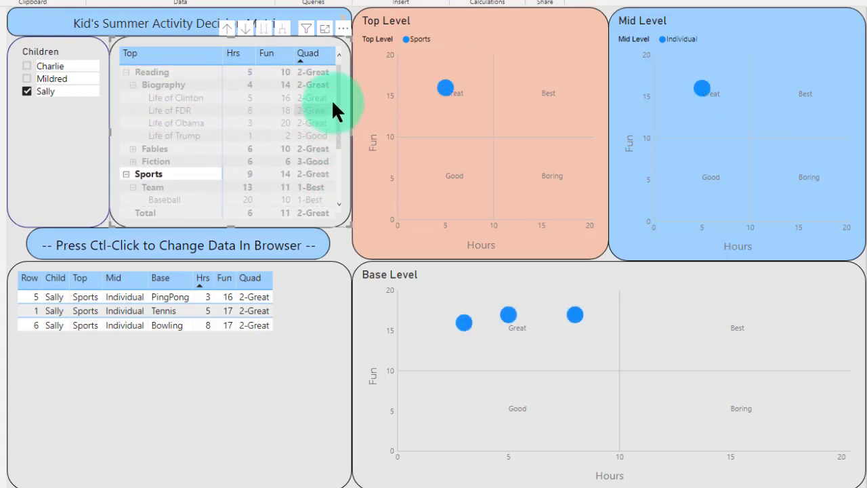
ctrl+click(178, 81)
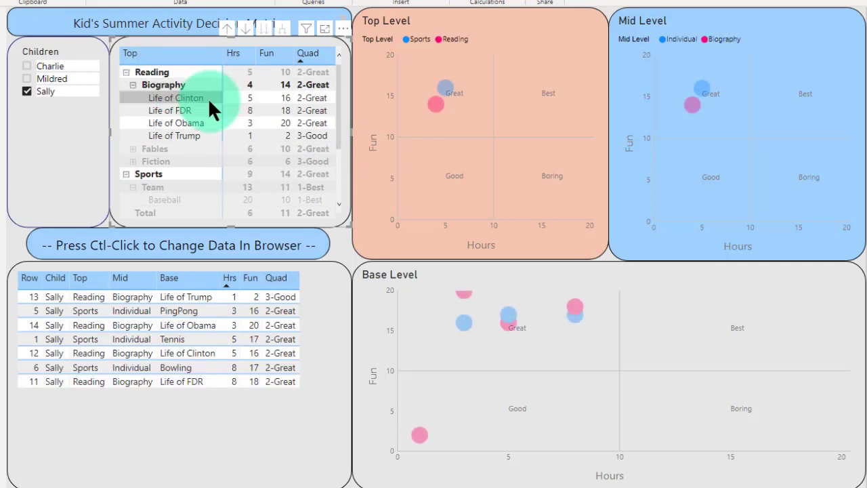
mouse_move(444, 95)
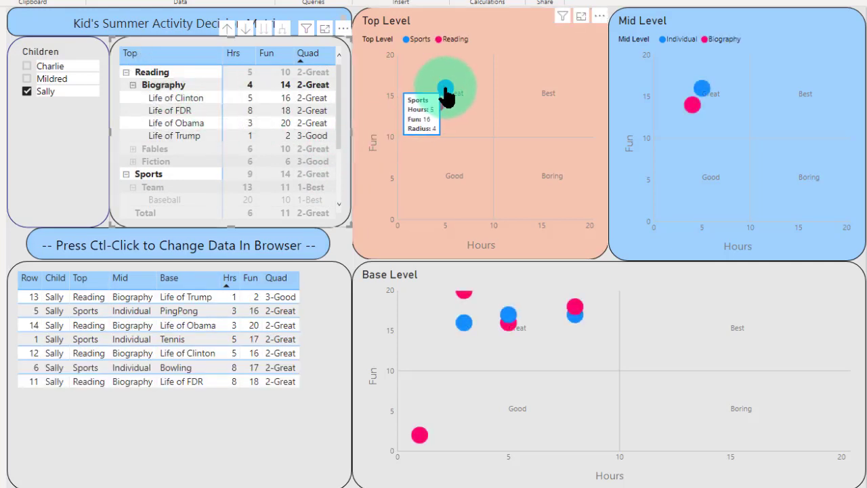
mouse_move(702, 95)
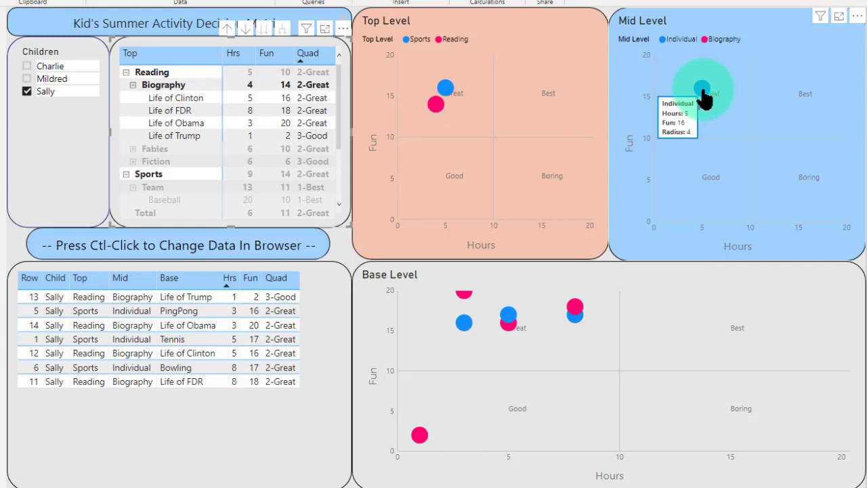
mouse_move(692, 109)
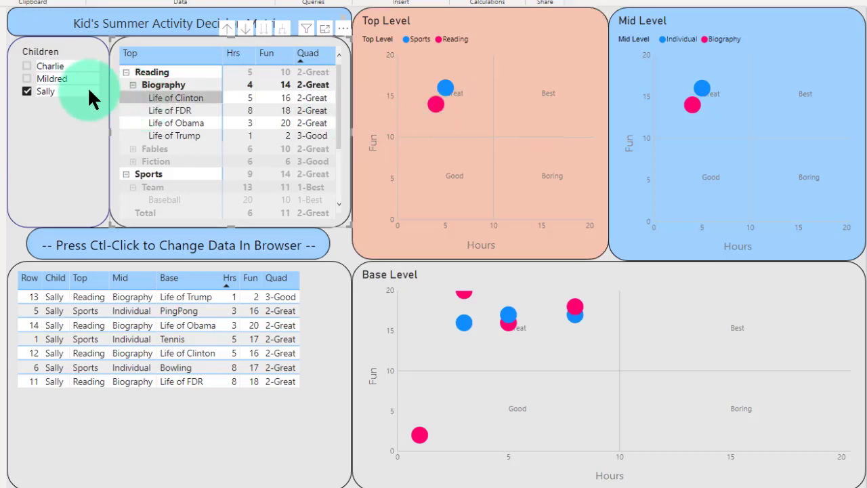
Step: Extend the Children filter to all three children, and remove the third and second so only the first listed child stays selected
ctrl+click(27, 79)
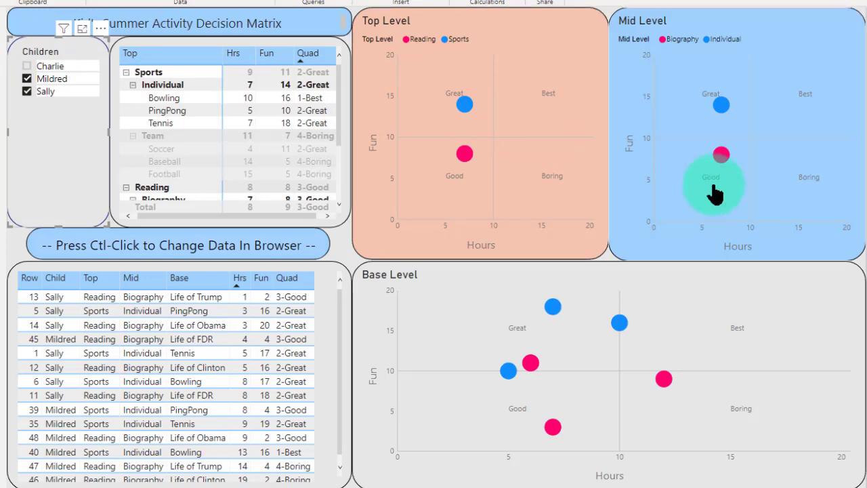
click(27, 65)
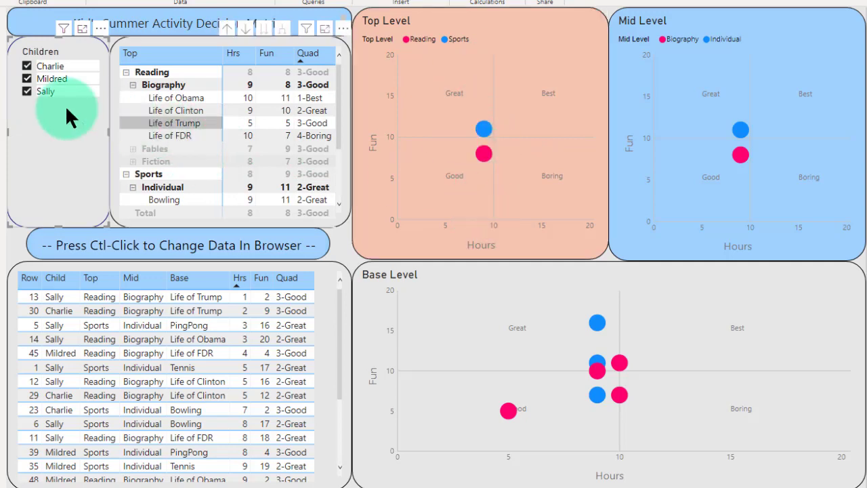
click(25, 93)
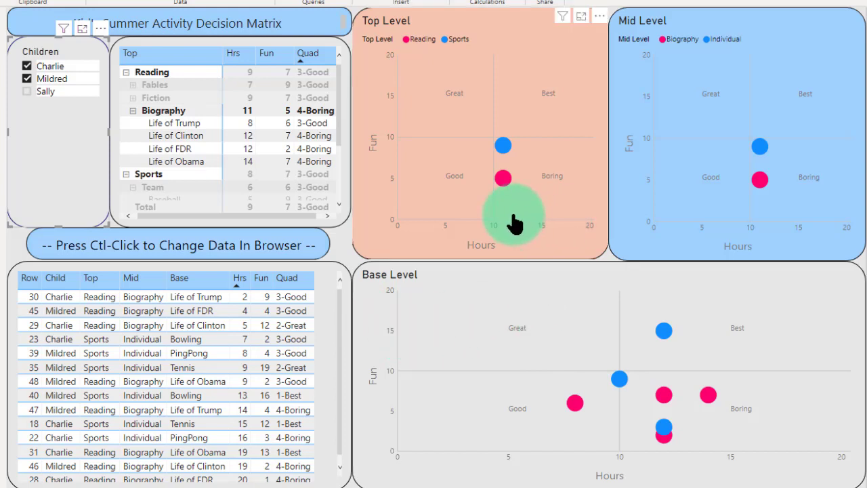
click(28, 79)
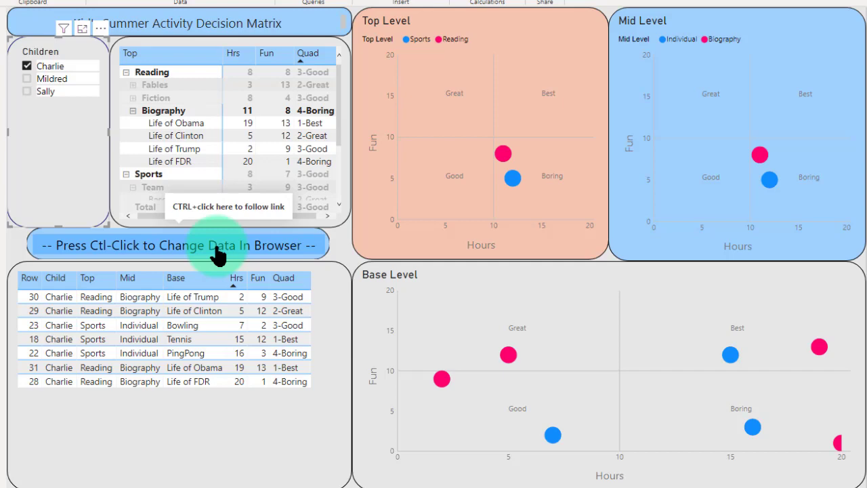
Step: Follow the report's link to the online data and close that page, and view the data model before returning to the report
ctrl+click(218, 255)
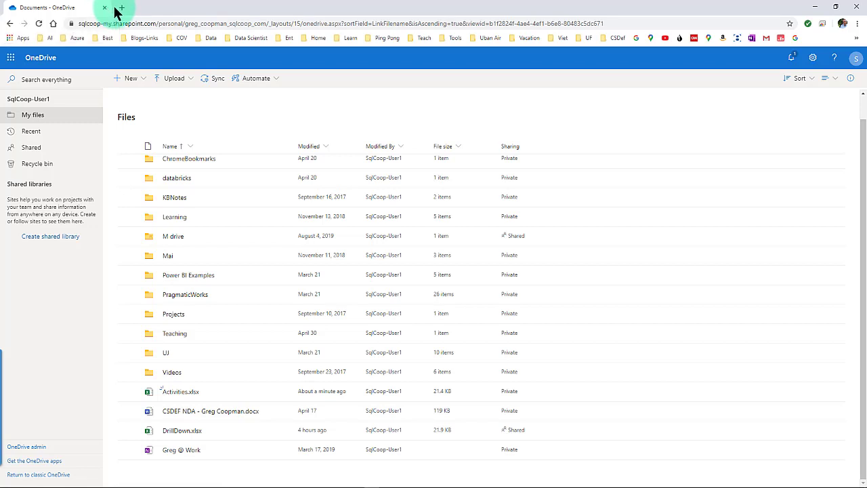
click(105, 8)
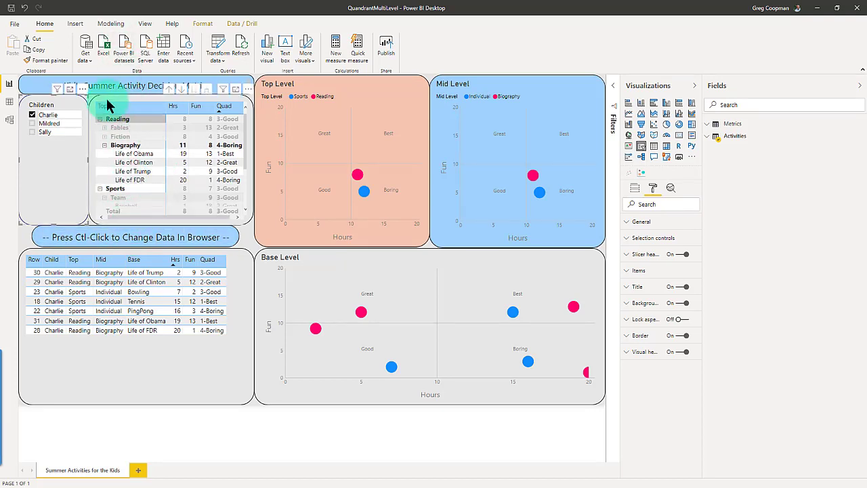
click(9, 119)
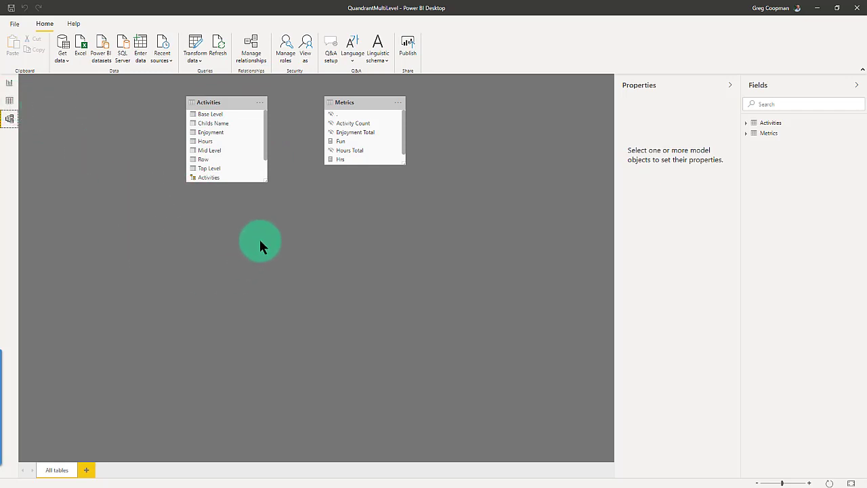
click(9, 83)
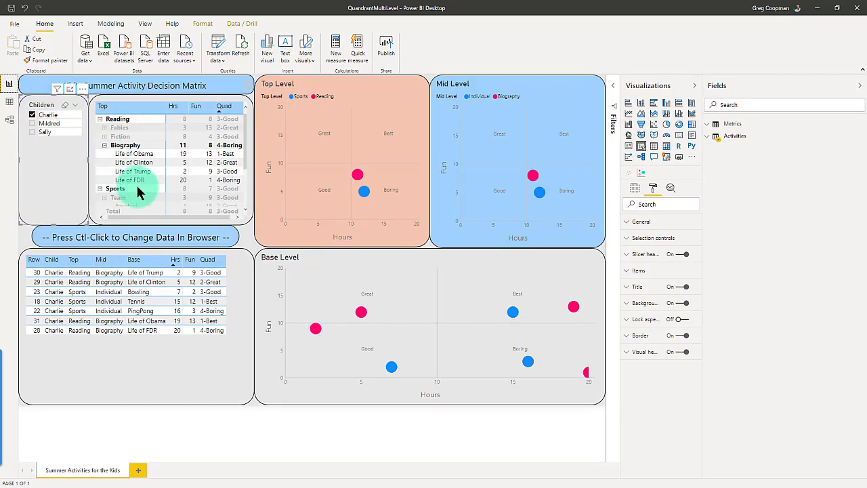
Step: Open the activities workbook through the report's data link and view the Childs Name filter choices, leaving the column unfiltered
ctrl+click(165, 242)
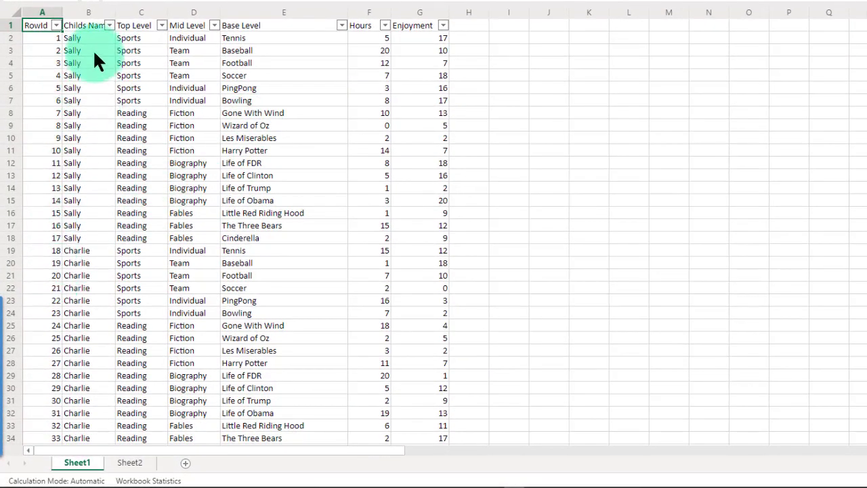
click(110, 26)
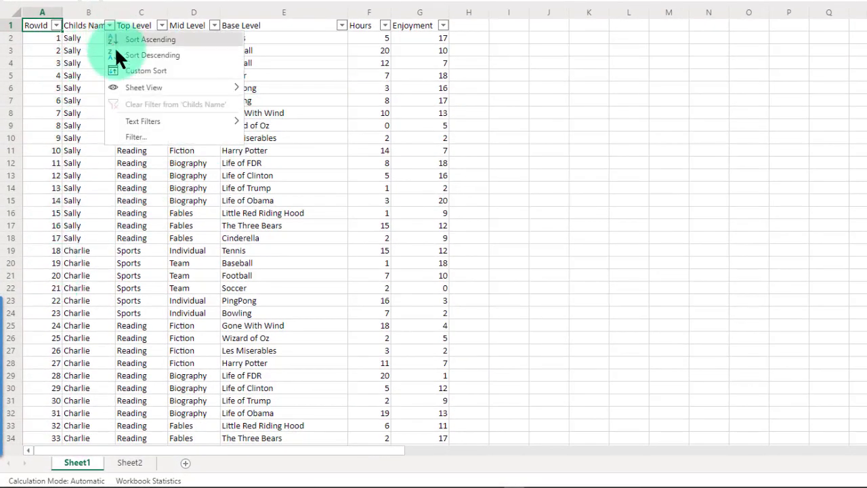
click(128, 139)
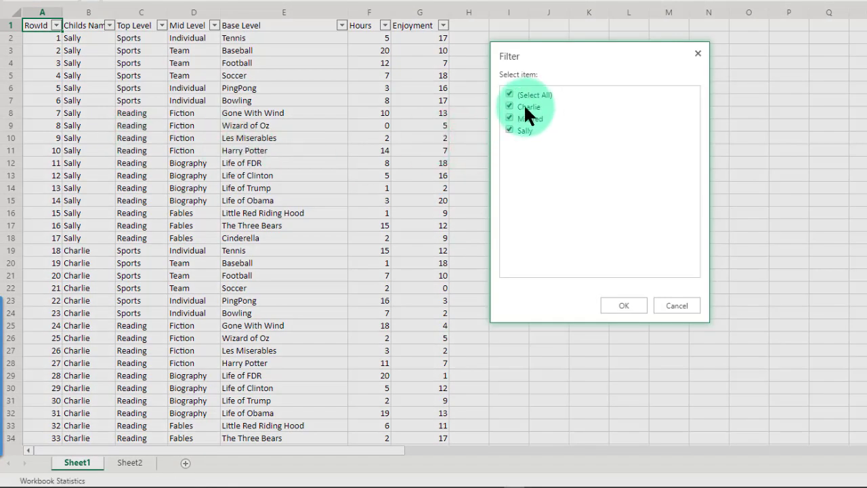
click(662, 308)
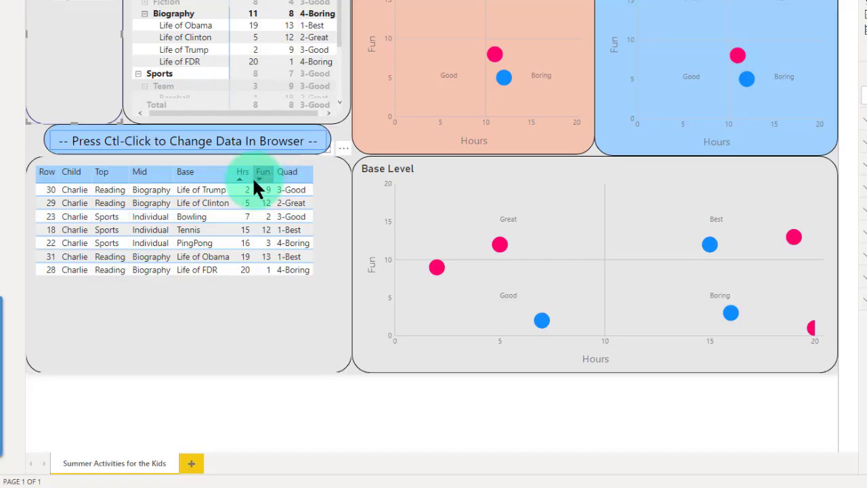
Step: Set Hours to 10 and Enjoyment to 15 for the Life of Trump activity in RowId 30 of the online workbook
click(187, 191)
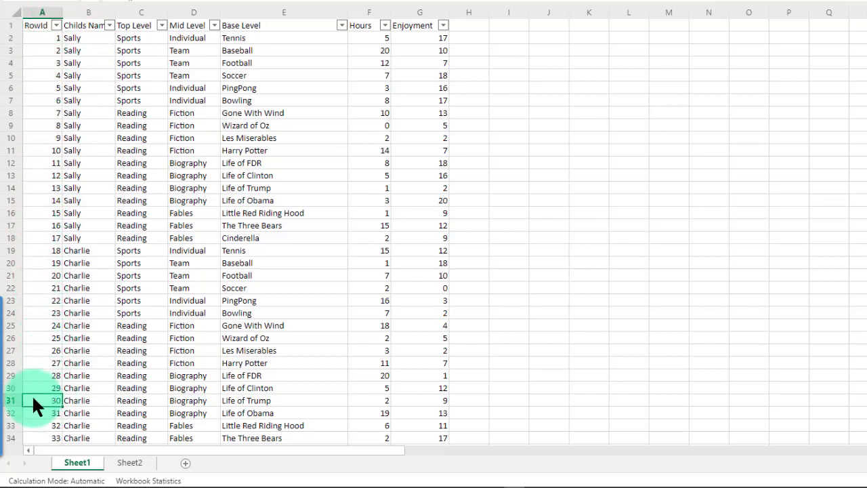
click(11, 400)
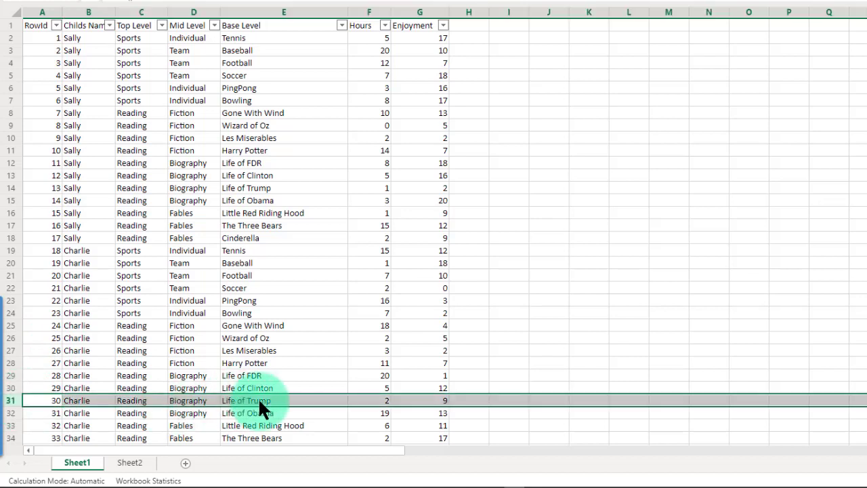
click(383, 401)
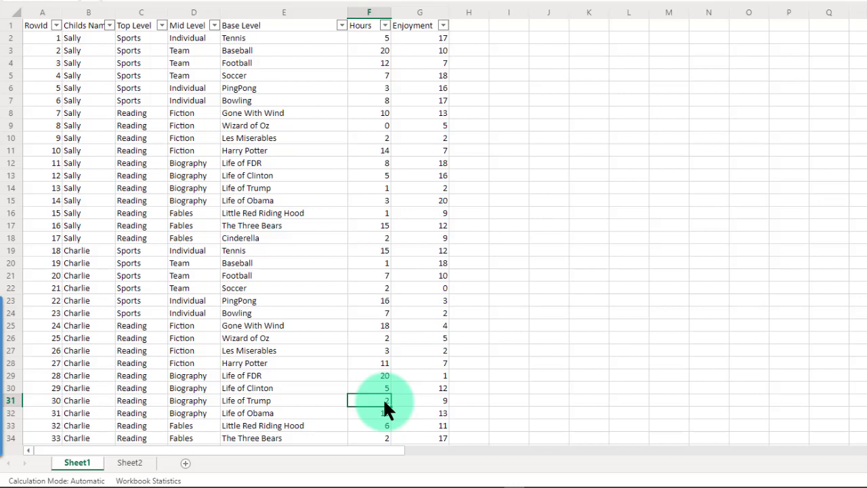
text(10)
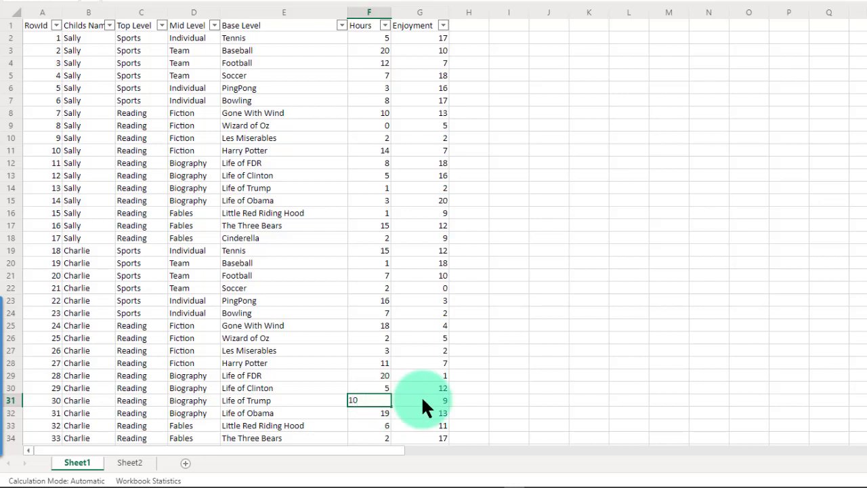
click(422, 397)
text(1)
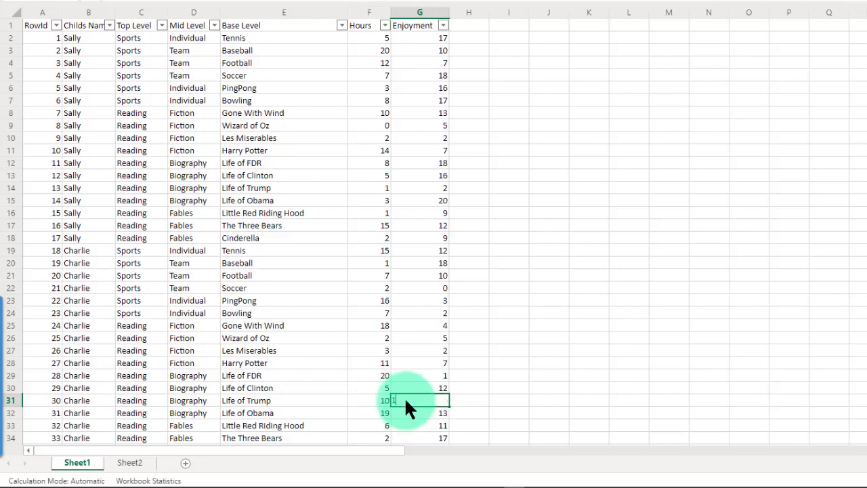
text(5)
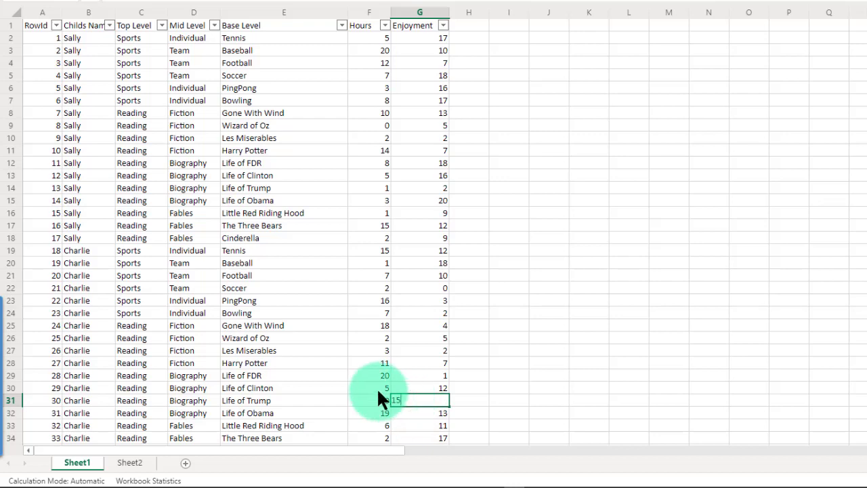
click(377, 387)
Step: Set Hours to 12 and Enjoyment to 14 for the Life of Clinton activity in RowId 29
scroll(411, 381, down, 6)
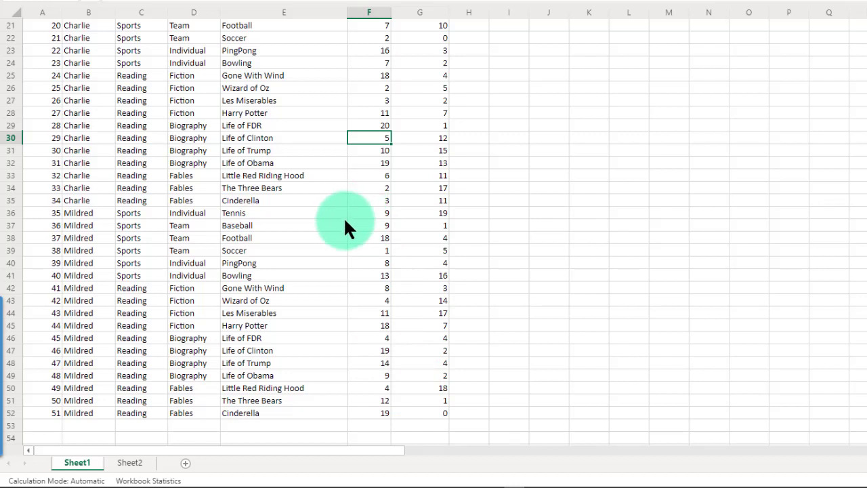
click(278, 163)
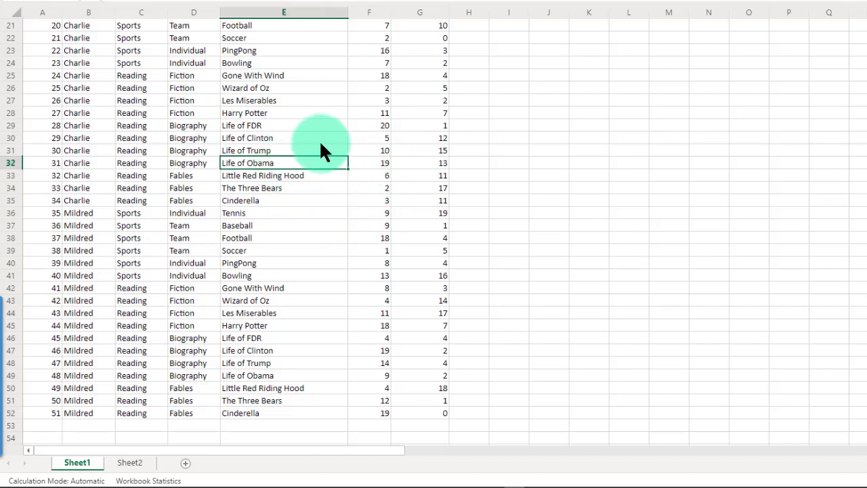
click(323, 140)
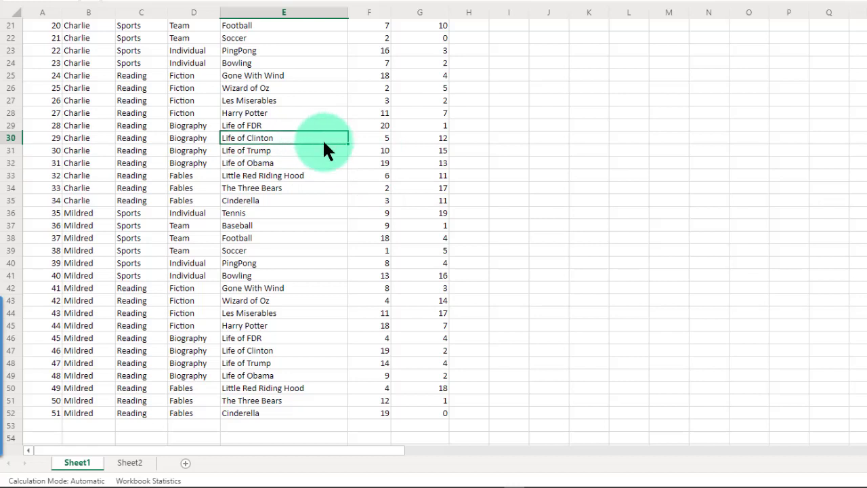
click(381, 137)
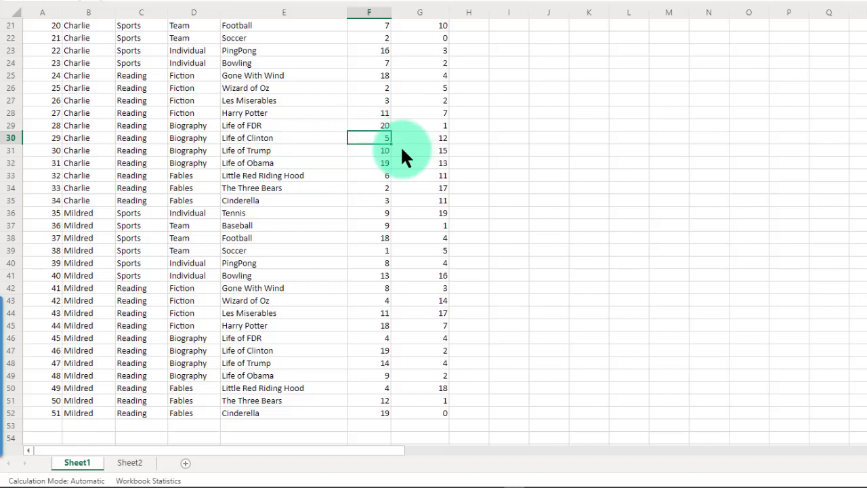
text(12)
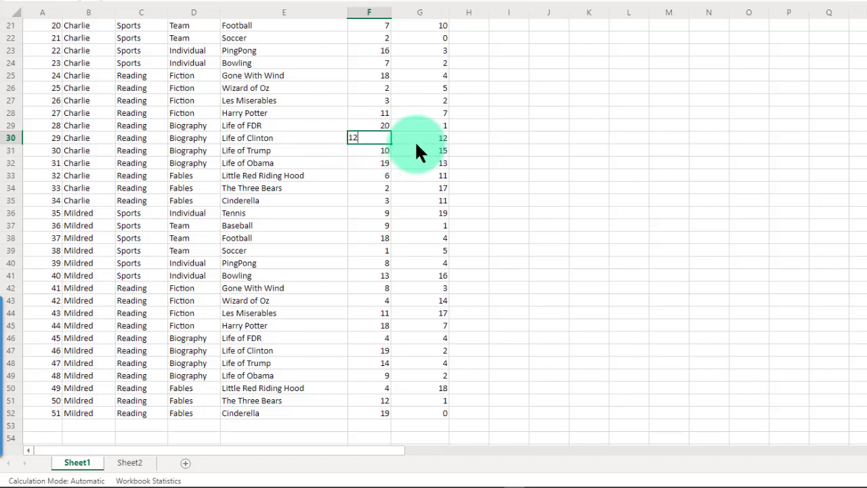
click(434, 139)
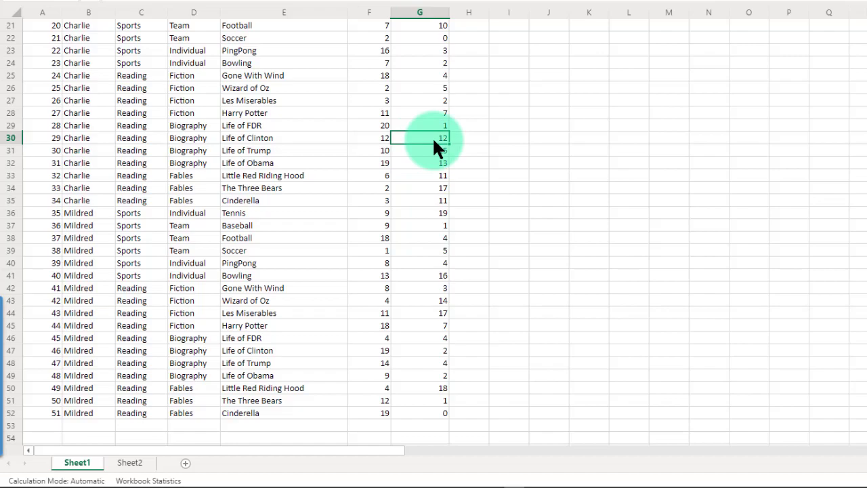
text(14)
click(401, 150)
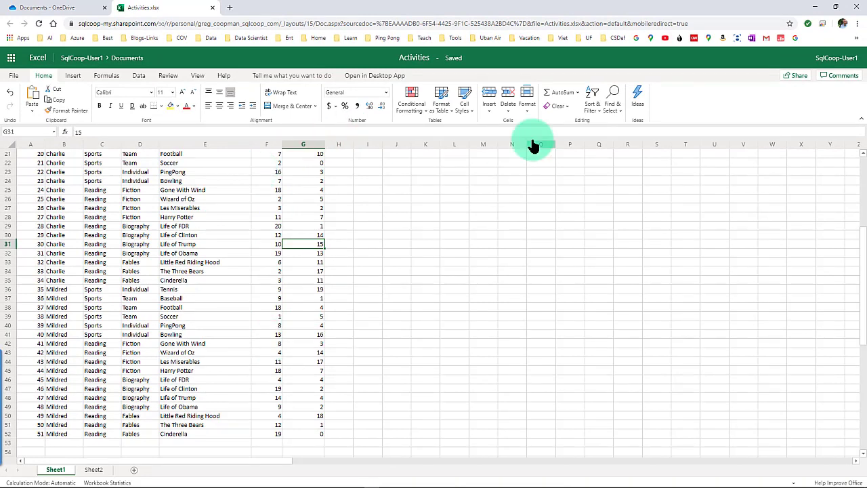
Step: Close the Activities workbook, switch back to Power BI Desktop and refresh the report data
click(212, 11)
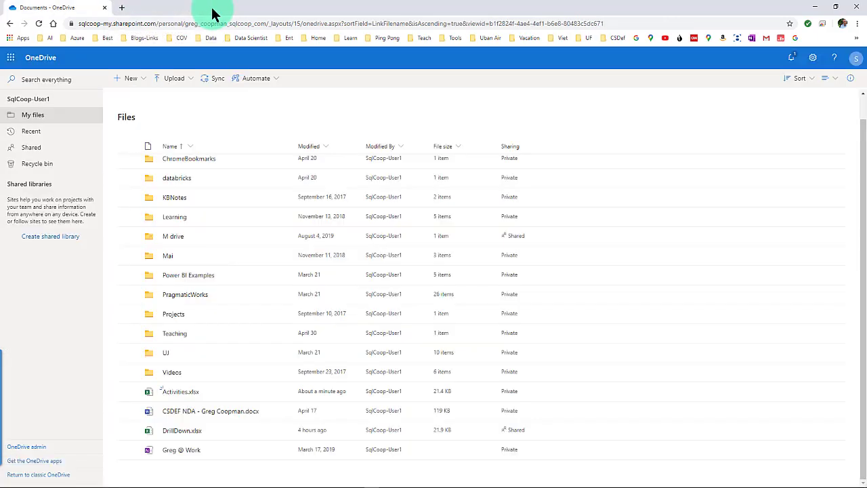
key(alt+Tab)
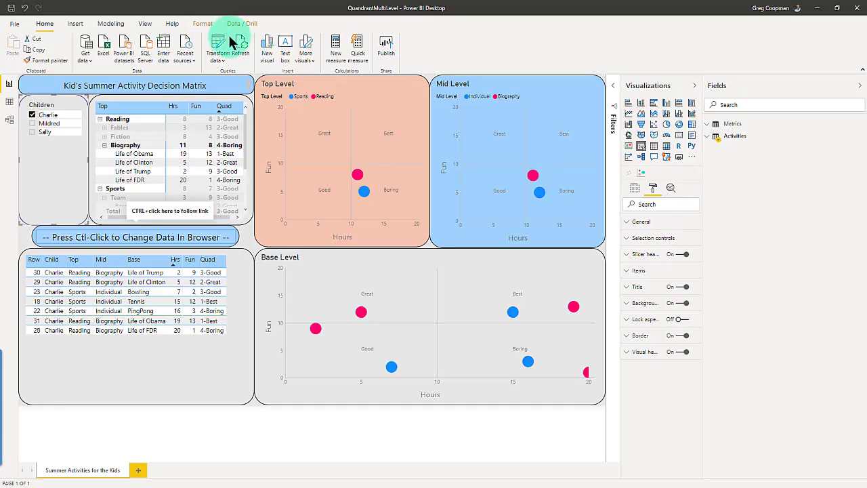
click(243, 53)
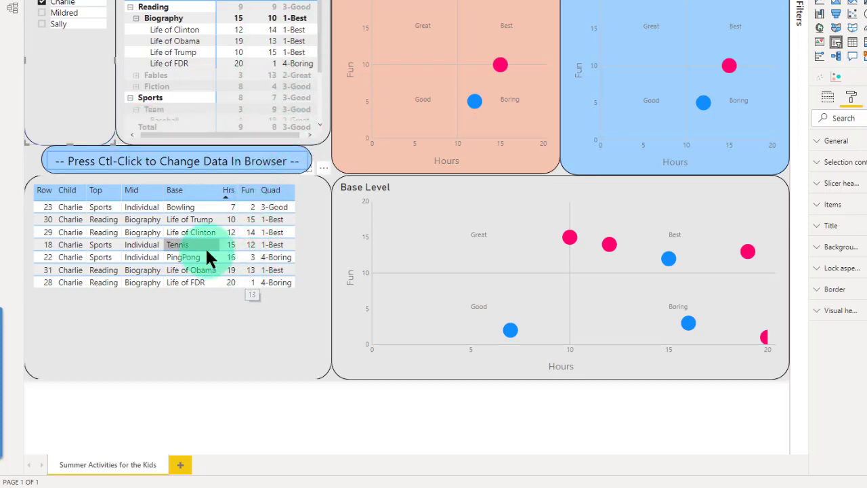
Step: Try filtering by The Three Bears table row and the Fables matrix row, and leave the report filtered by Biography
click(250, 232)
click(251, 233)
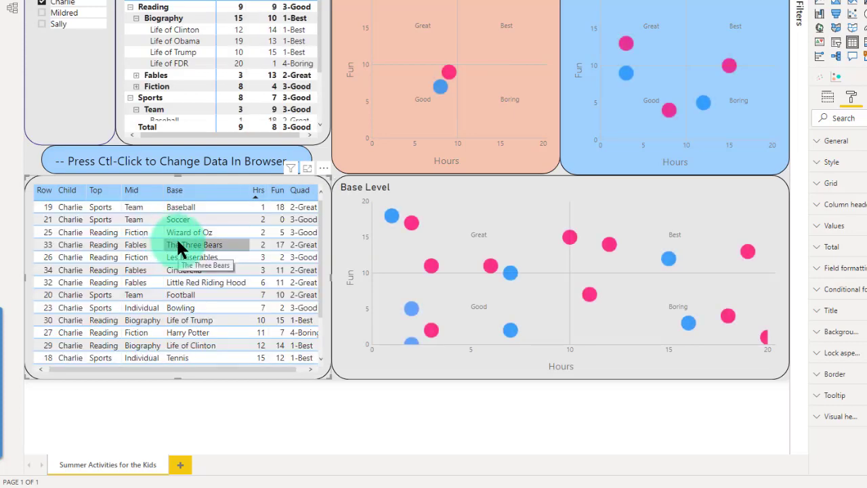
click(205, 245)
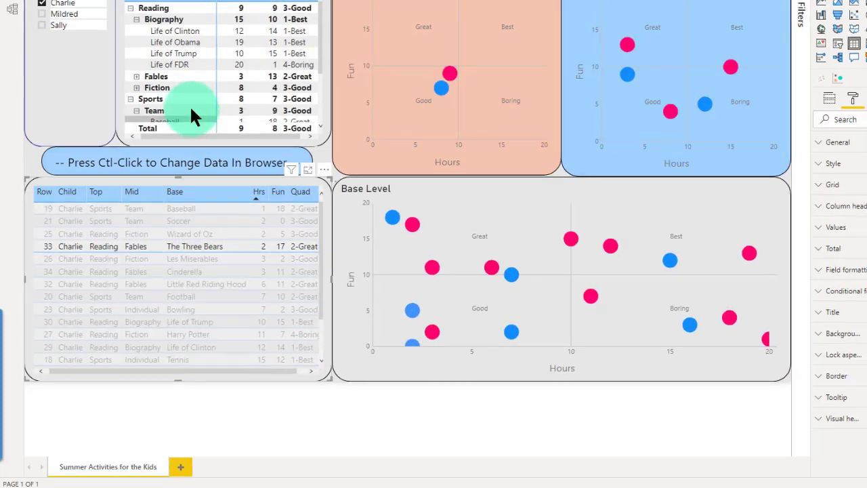
click(188, 92)
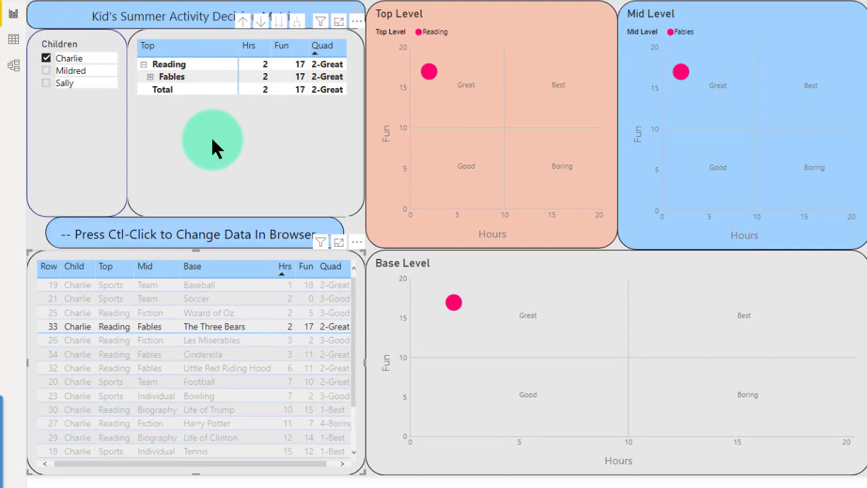
click(187, 75)
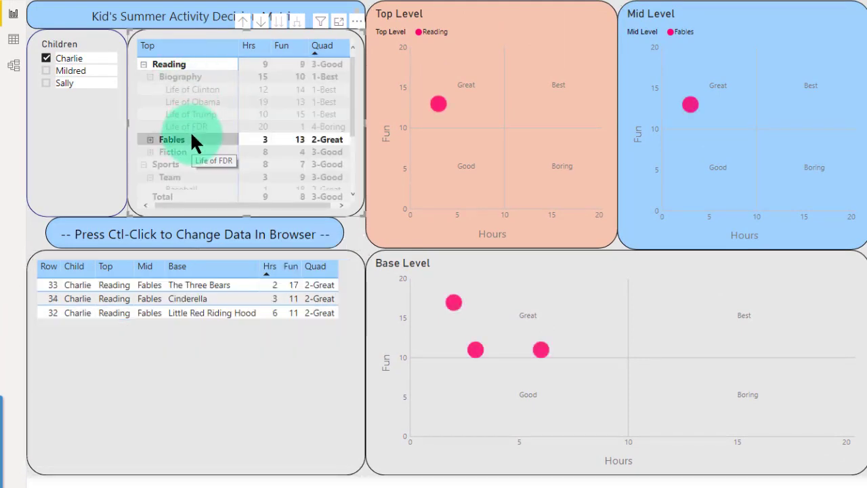
click(195, 78)
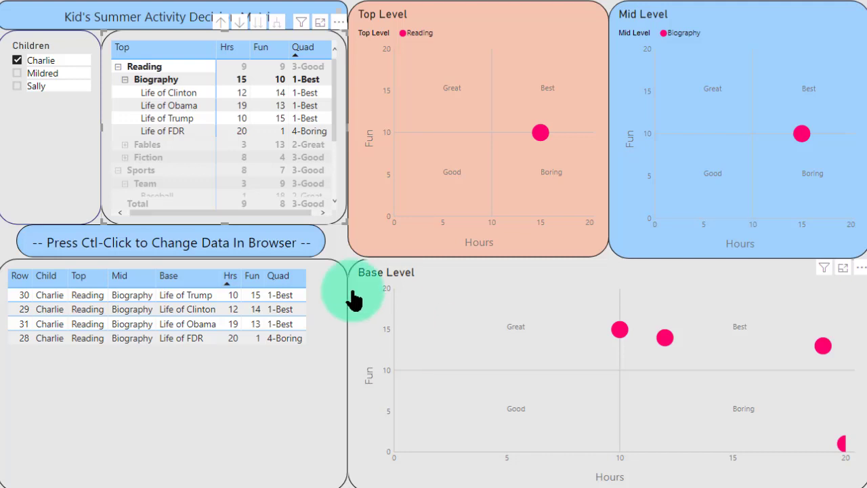
Step: Follow the report's data link to the online files and open Activities.xlsx at the first rows of Sheet1
ctrl+click(252, 254)
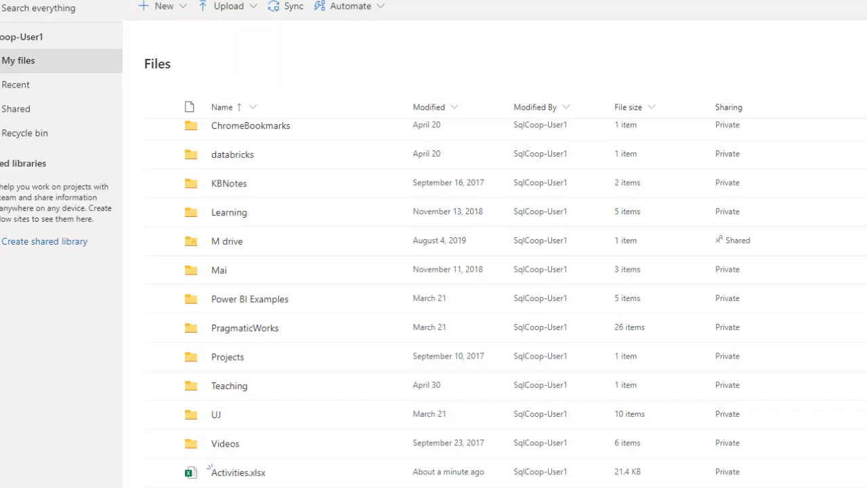
key(alt+Tab)
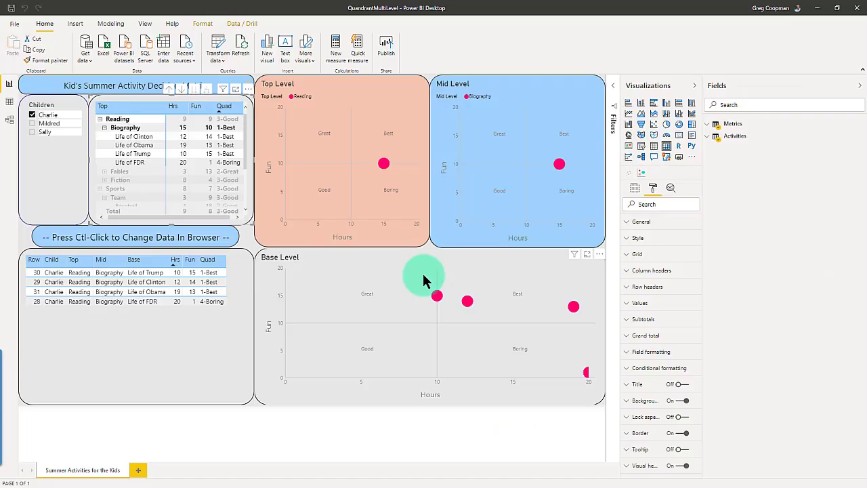
ctrl+click(178, 245)
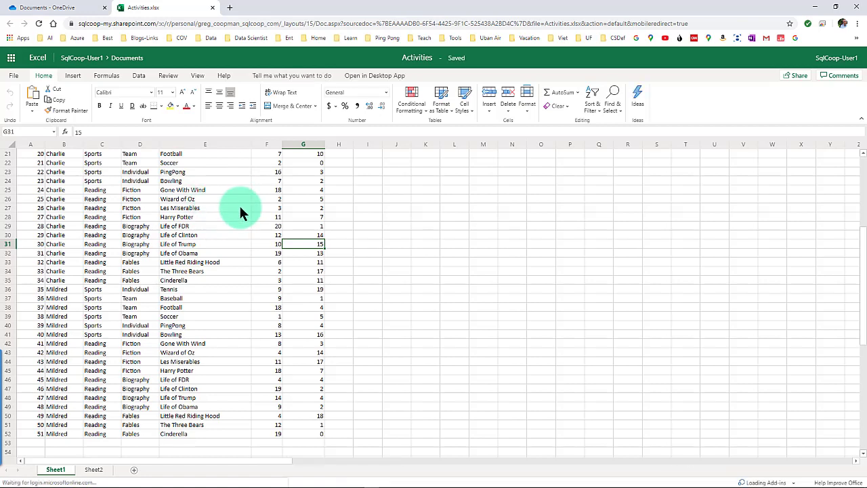
scroll(239, 210, up, 7)
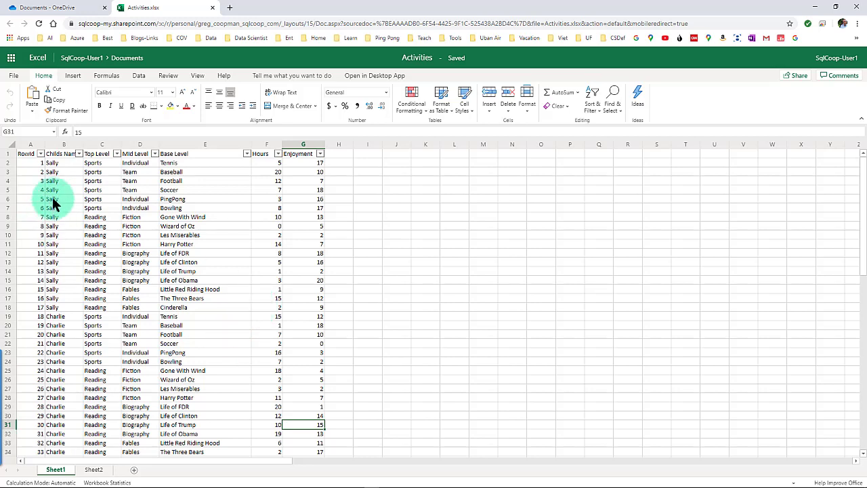
Step: Shorten the child's name in B2 by its last two letters and fill it down through B18
click(52, 163)
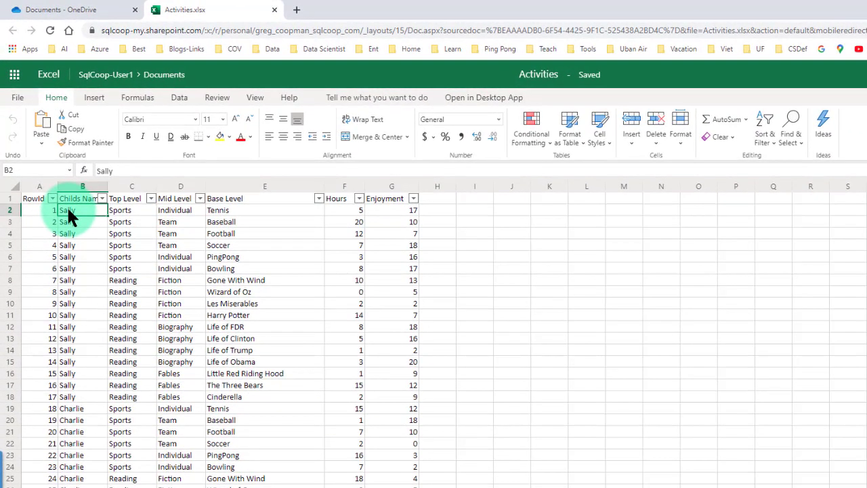
double_click(68, 210)
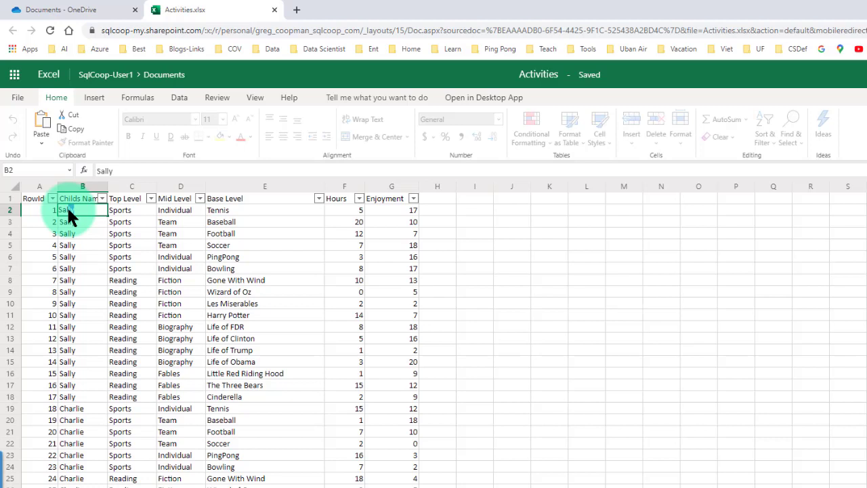
key(BackSpace)
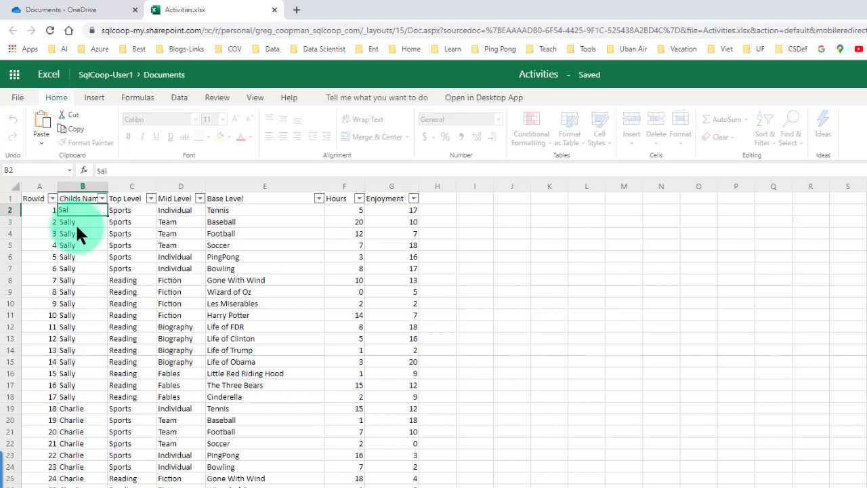
click(77, 222)
click(77, 209)
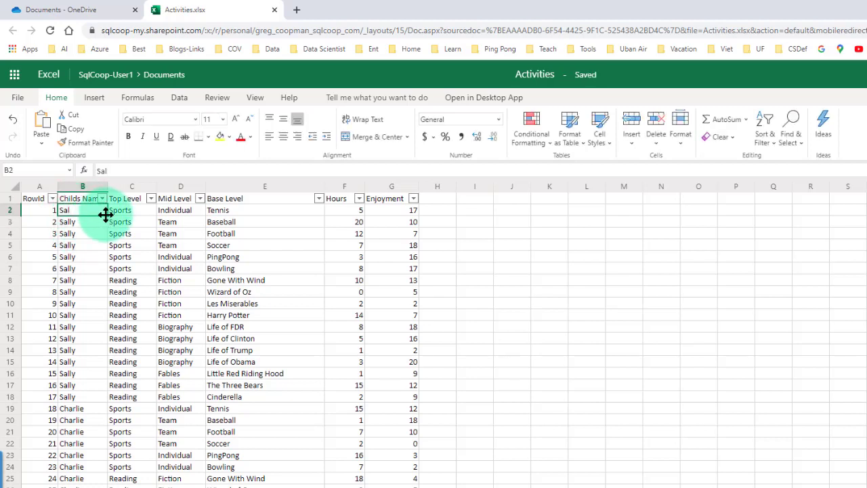
drag(105, 214, 99, 398)
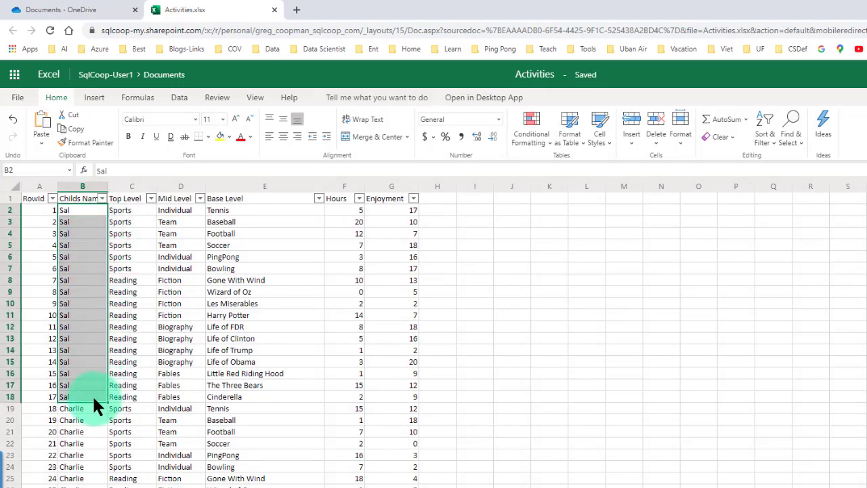
click(143, 384)
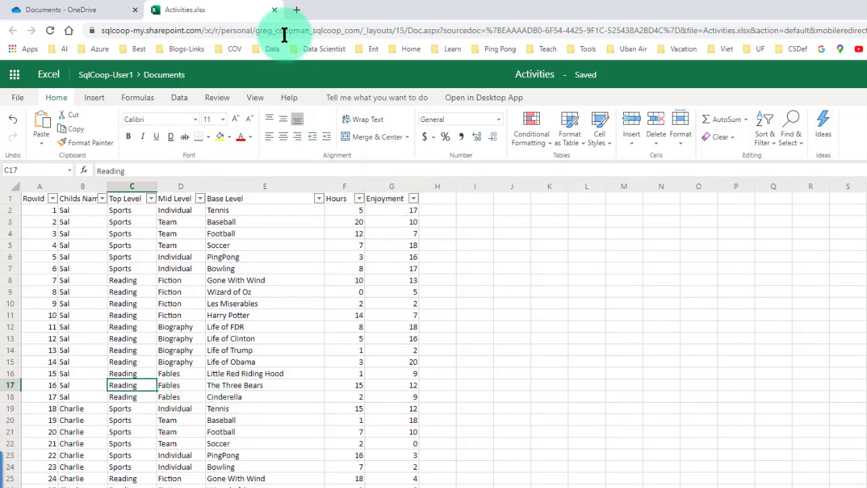
Step: Refresh the report data after closing the workbook, and add the renamed child to the Children filter alongside the first listed child
click(274, 11)
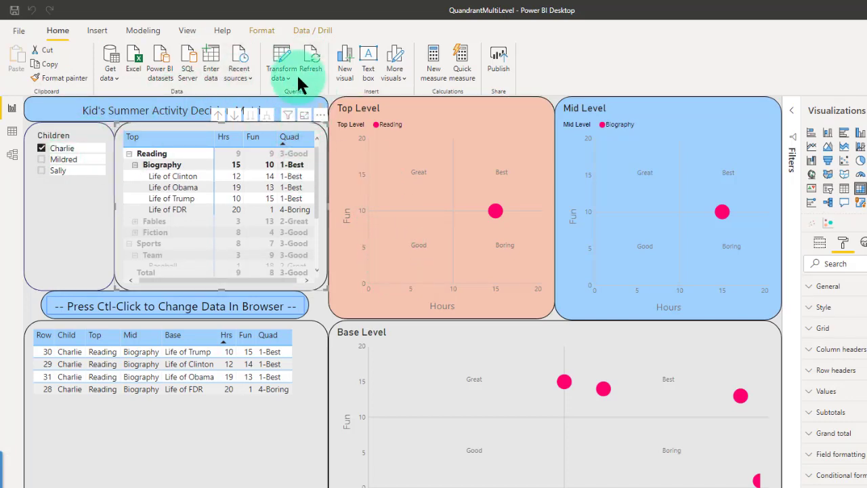
click(311, 60)
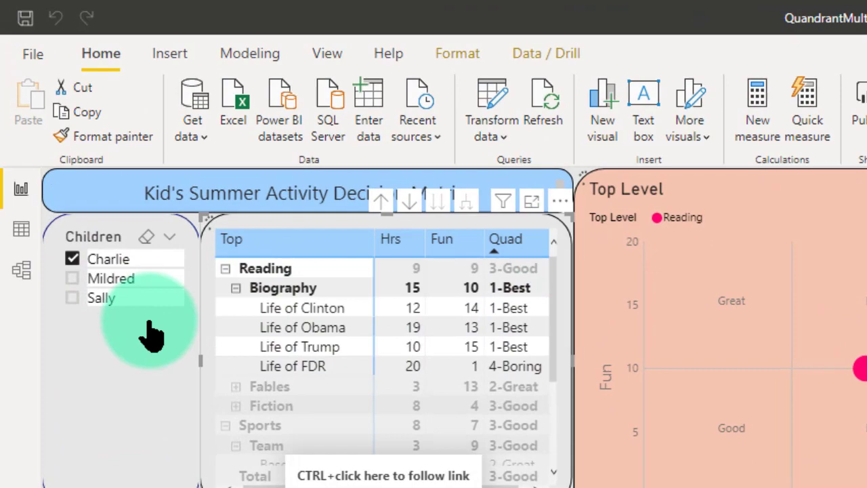
drag(150, 332, 109, 318)
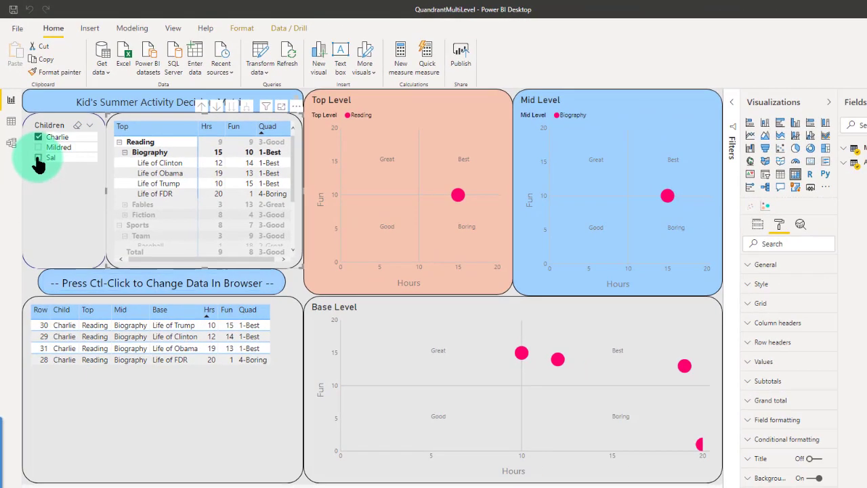
click(72, 306)
click(58, 348)
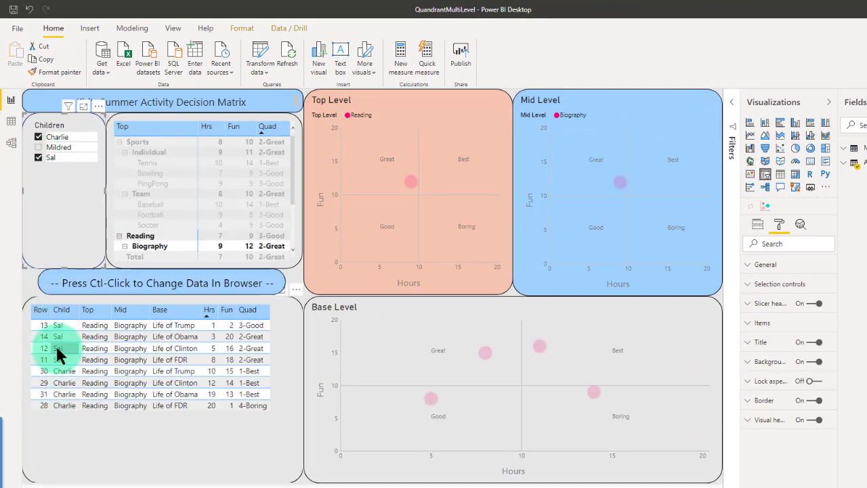
Step: Clear the report's Biography selection, browse the unfiltered activity table, and deselect every child in the Children filter
click(64, 366)
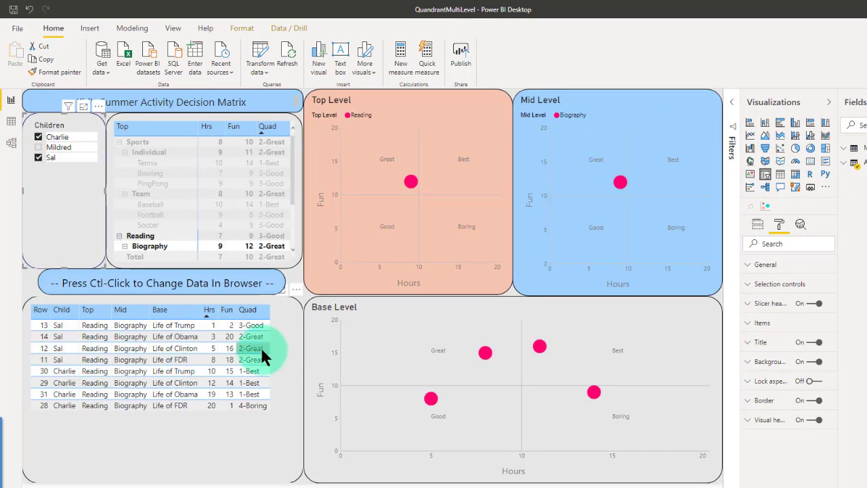
click(392, 375)
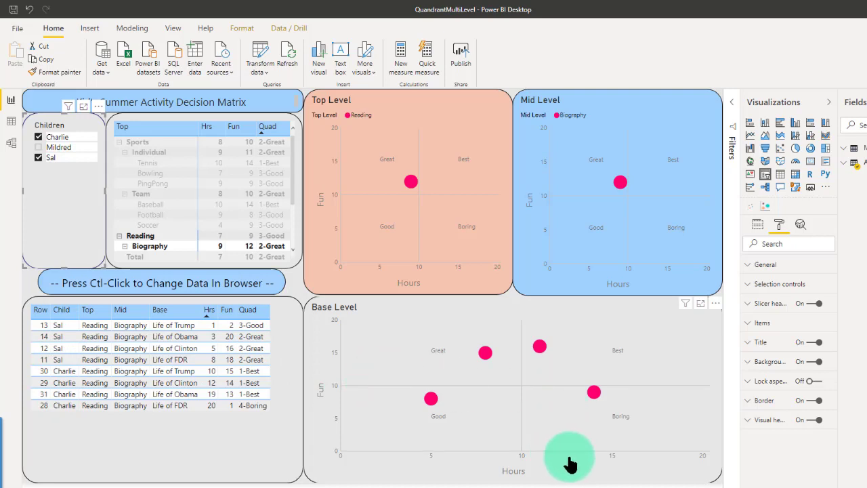
click(599, 442)
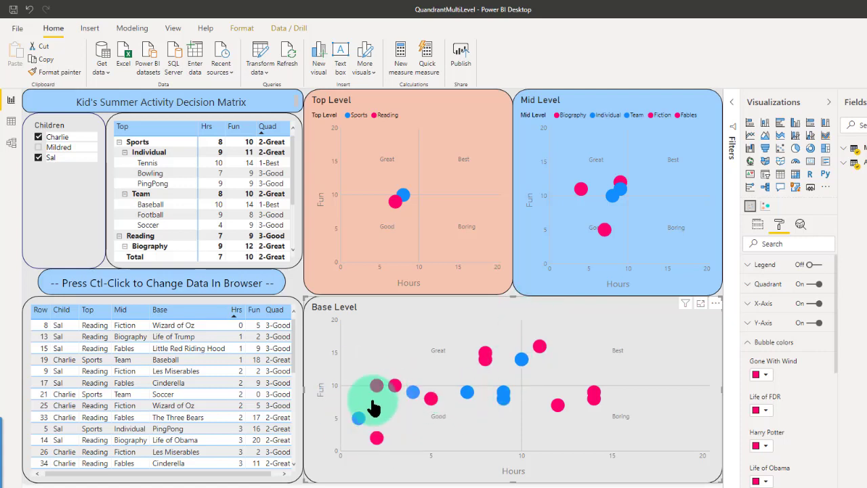
mouse_move(431, 405)
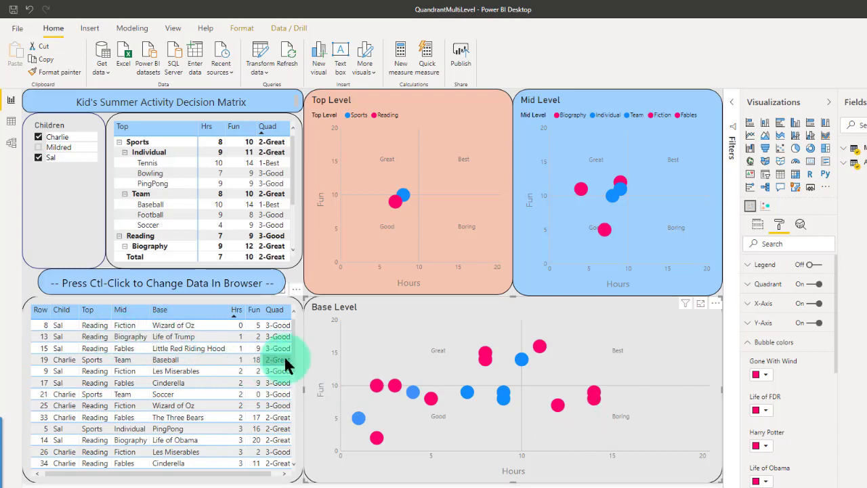
scroll(295, 374, down, 1)
drag(294, 374, 284, 325)
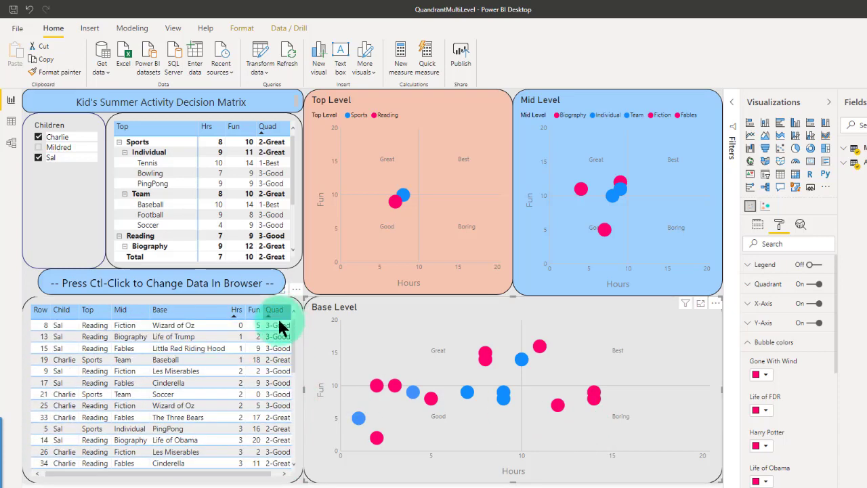
click(39, 157)
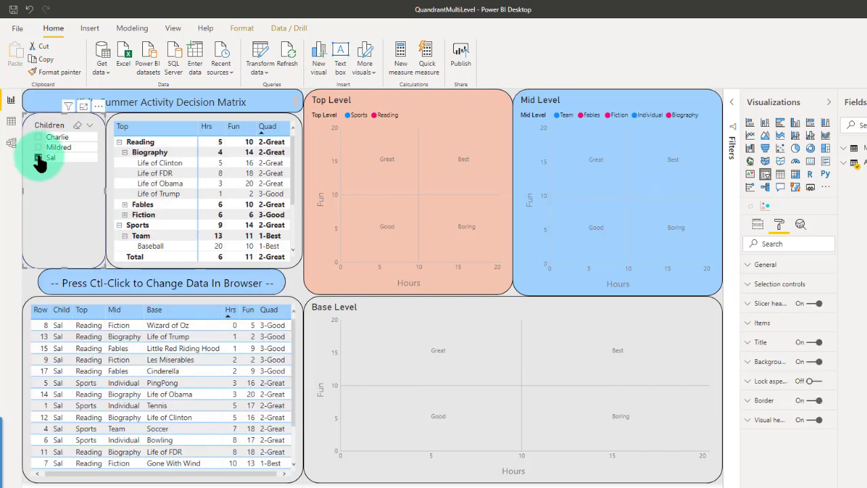
click(39, 157)
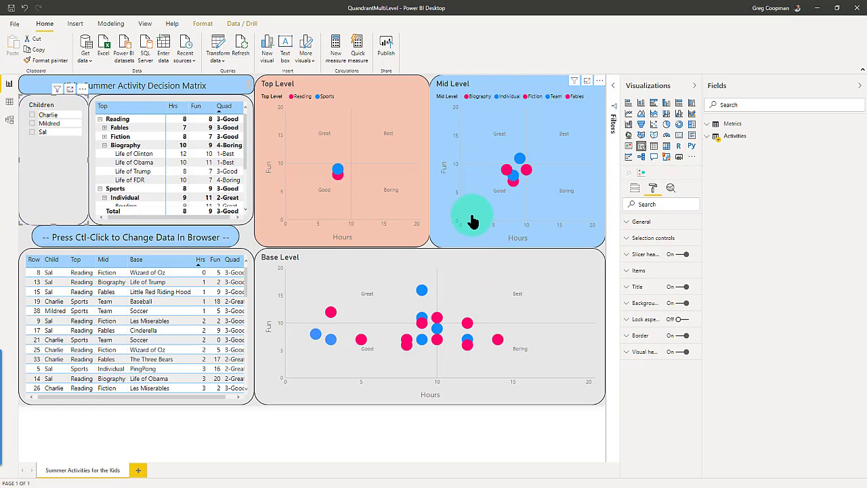
Step: Expand the Activities and Metrics field lists, select the Hours field, and examine the Activity Count and Enjoyment Total measure formulas
click(396, 220)
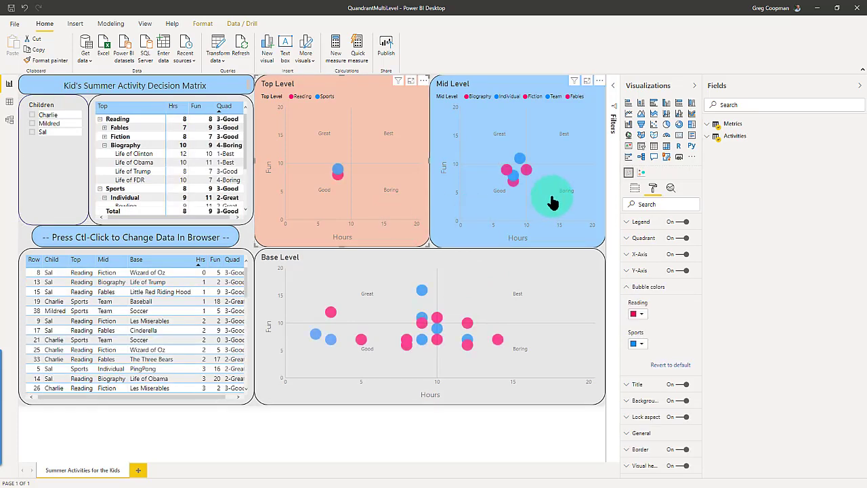
click(708, 141)
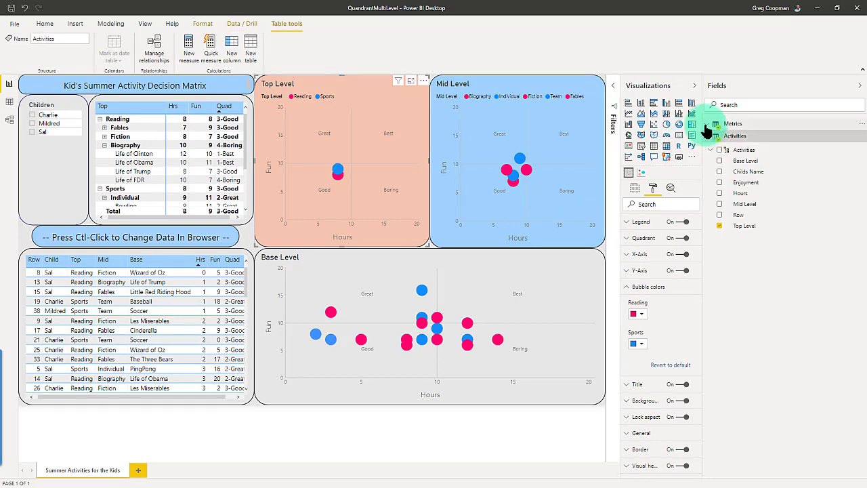
click(719, 124)
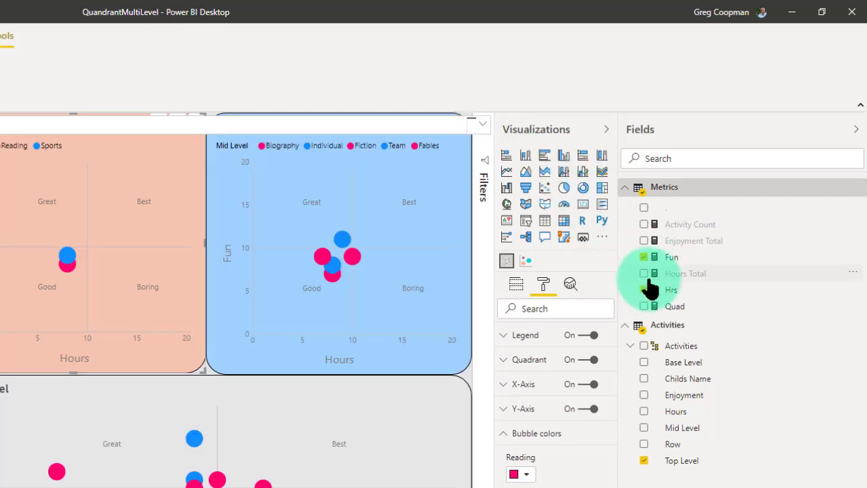
click(671, 413)
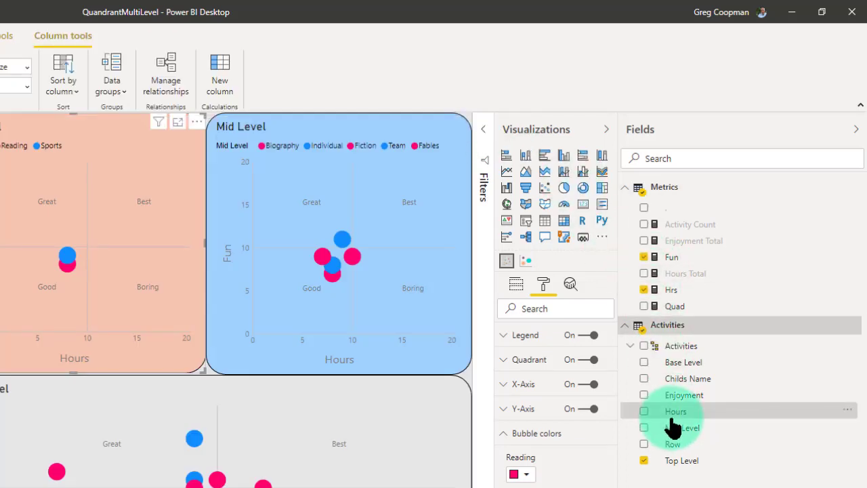
click(693, 231)
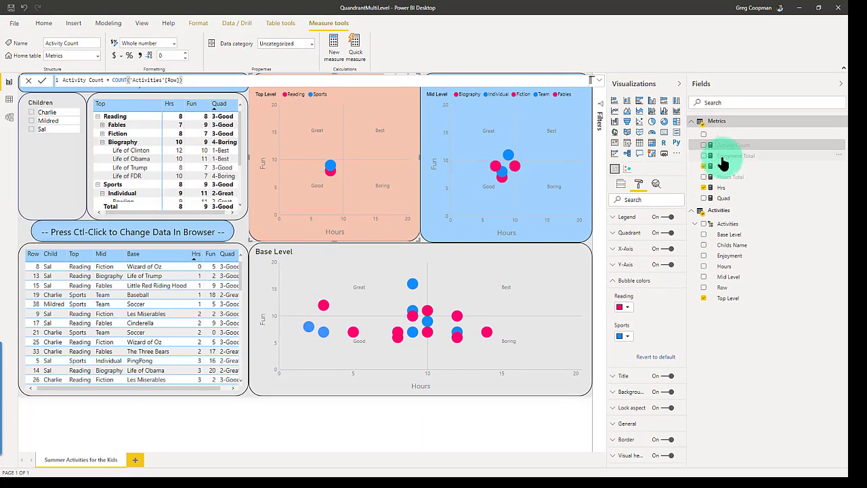
click(726, 156)
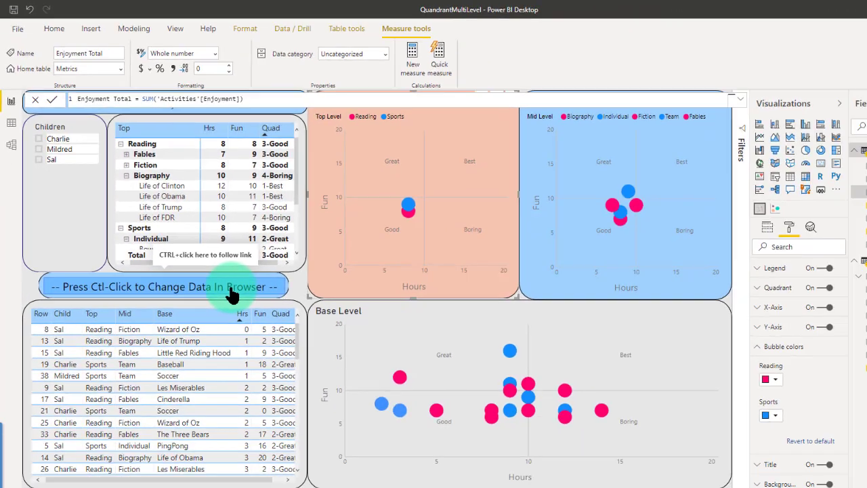
Step: Switch to the Activities workbook in the browser and examine Sheet2's random-number formula in H2 and its activity rows
key(alt+Tab)
ctrl+click(192, 237)
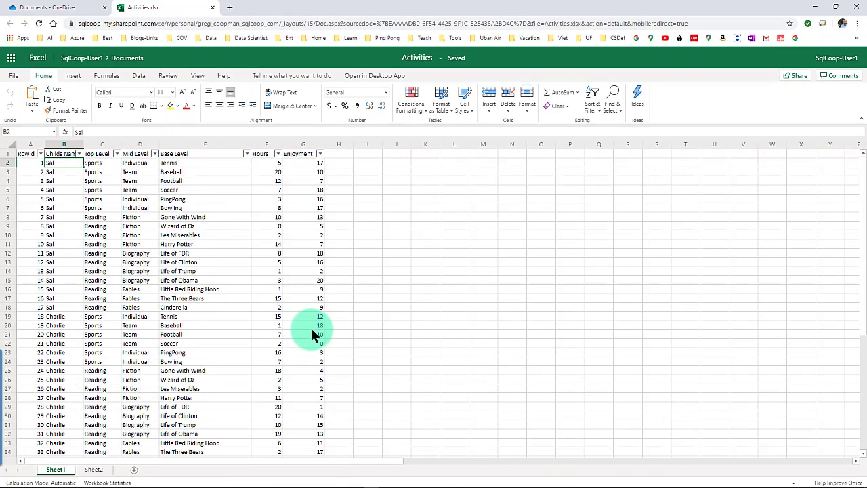
click(94, 469)
click(242, 166)
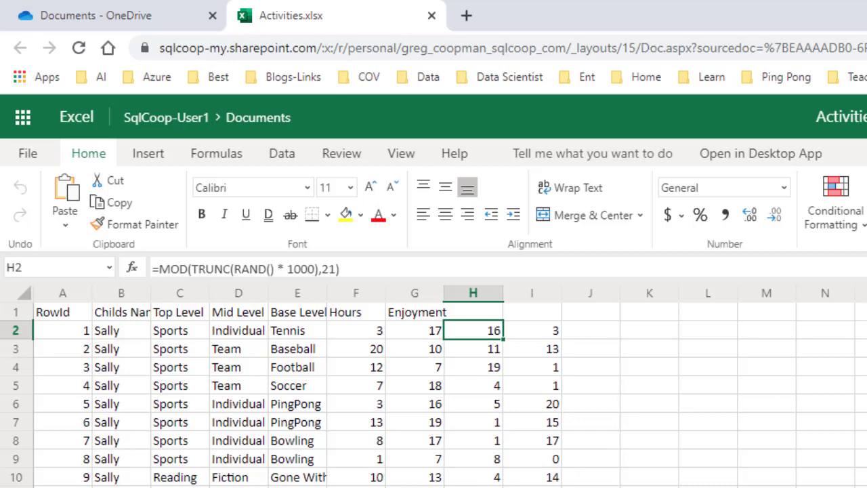
click(472, 487)
click(414, 487)
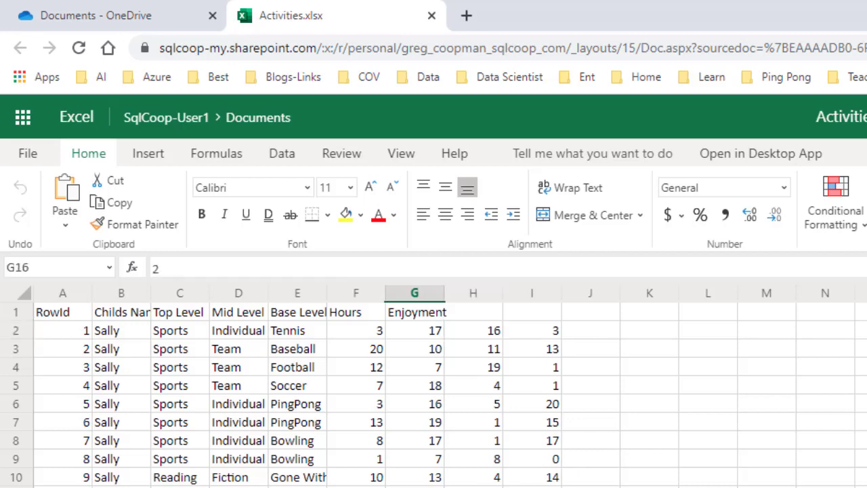
scroll(434, 392, down, 16)
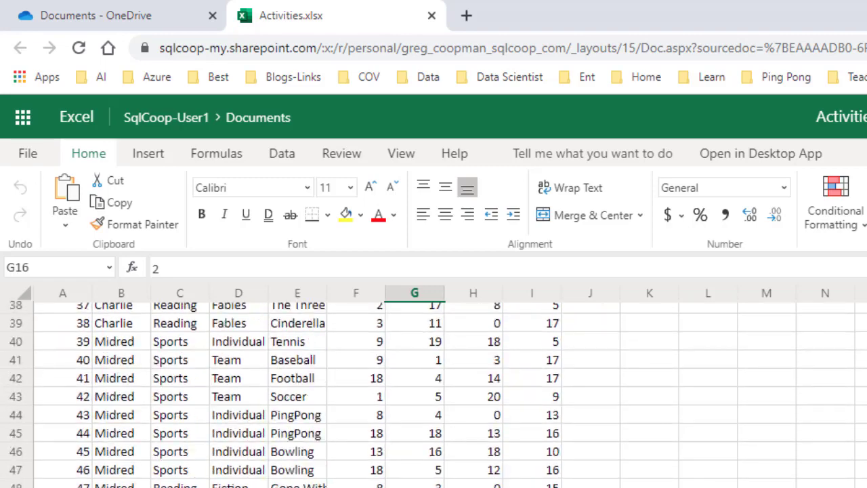
scroll(433, 393, up, 6)
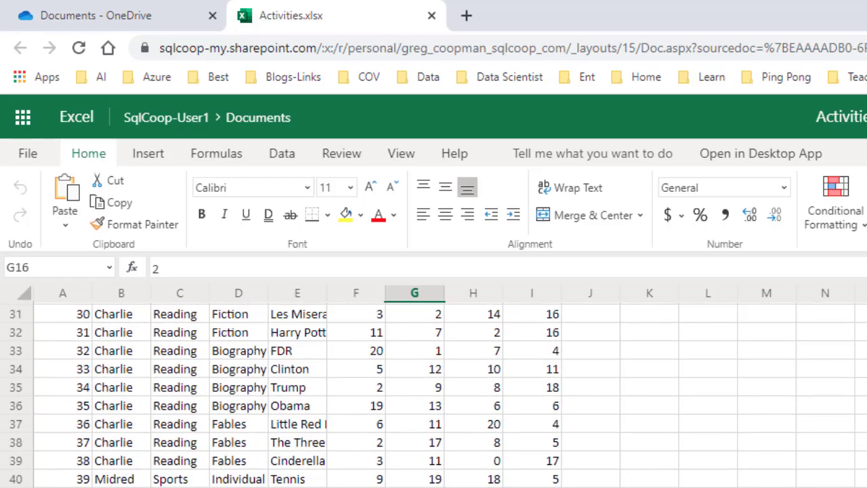
scroll(433, 393, up, 10)
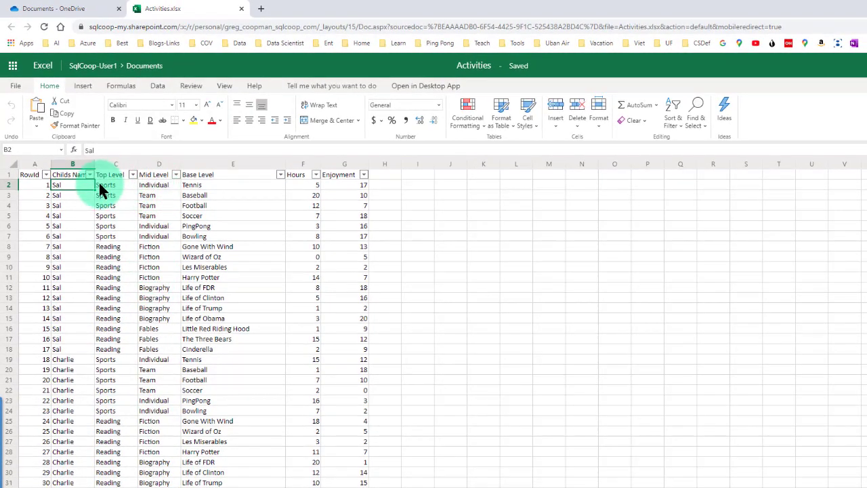
Step: Examine Sheet1's Top Level, Mid Level and Base Level columns through the last record, and the RowId formula in A24
click(99, 184)
click(153, 193)
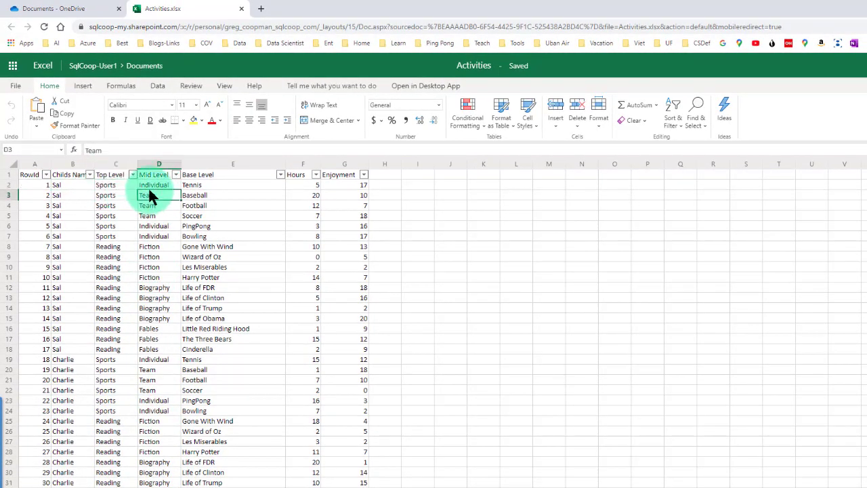
click(194, 186)
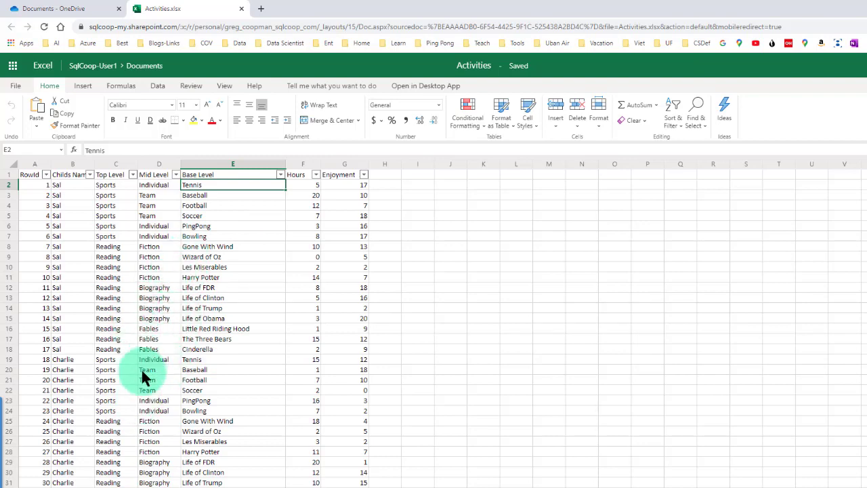
scroll(207, 328, down, 13)
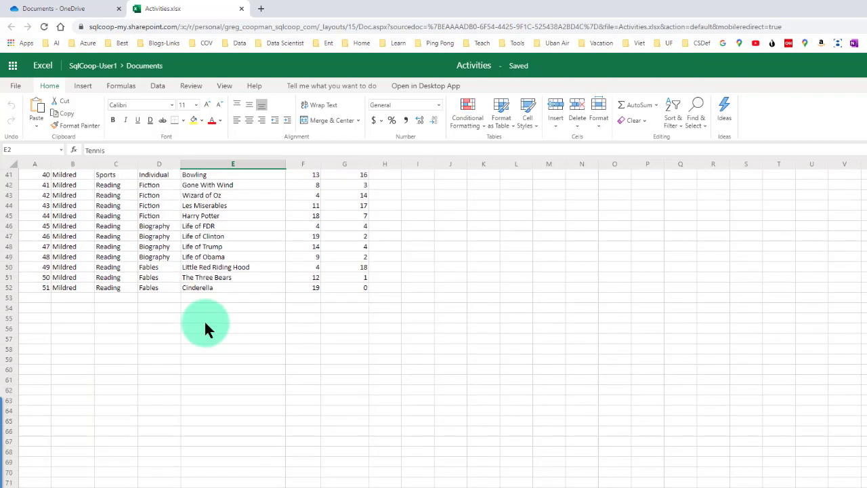
scroll(207, 327, up, 13)
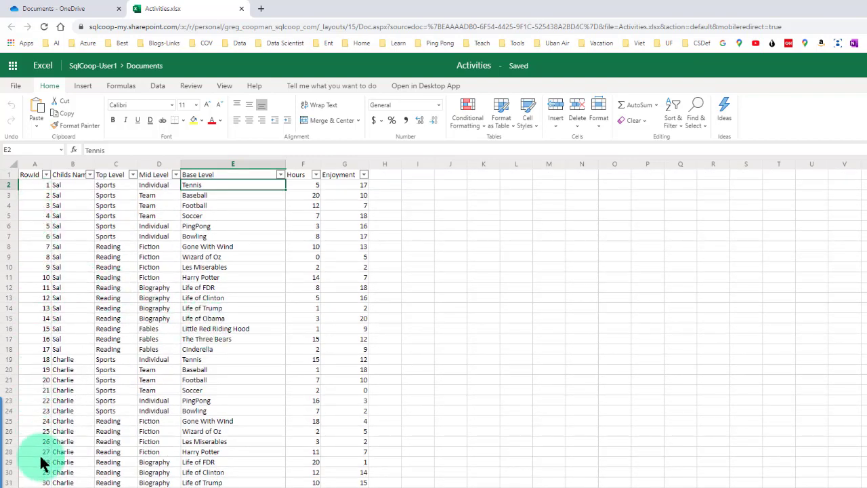
scroll(40, 461, down, 6)
scroll(42, 460, up, 6)
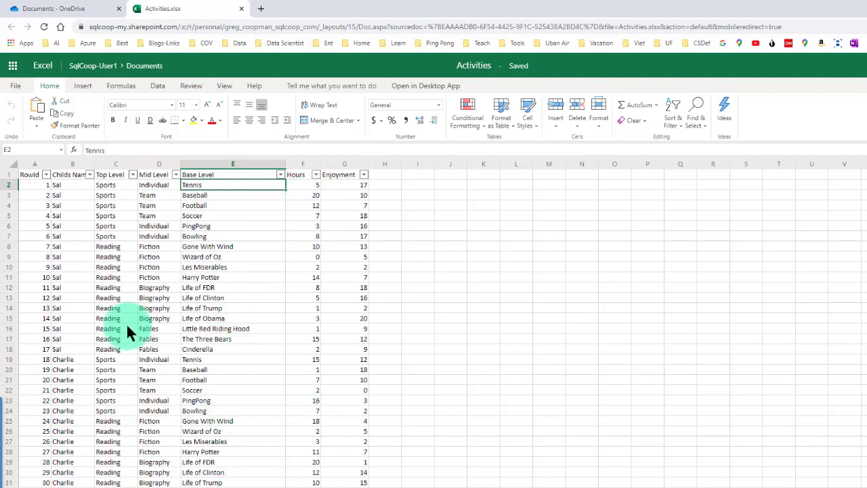
click(38, 410)
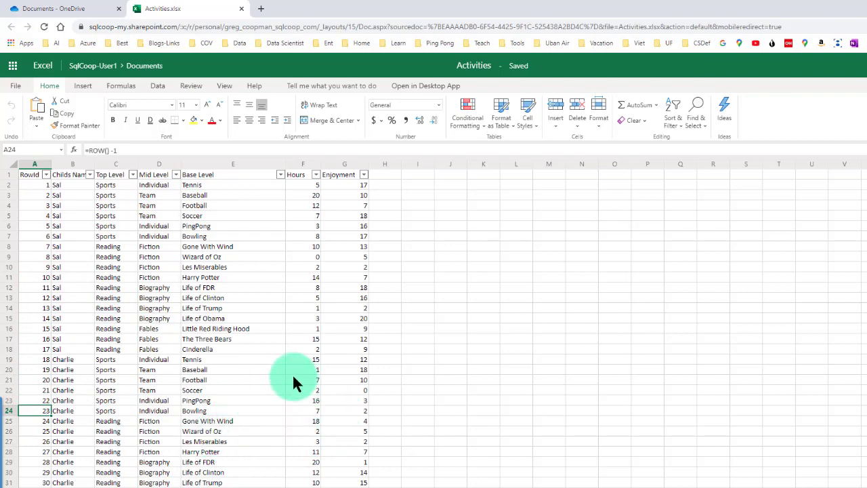
Step: Switch back to the Power BI Desktop report and show the formula of the Fun measure in Metrics
key(alt+Tab)
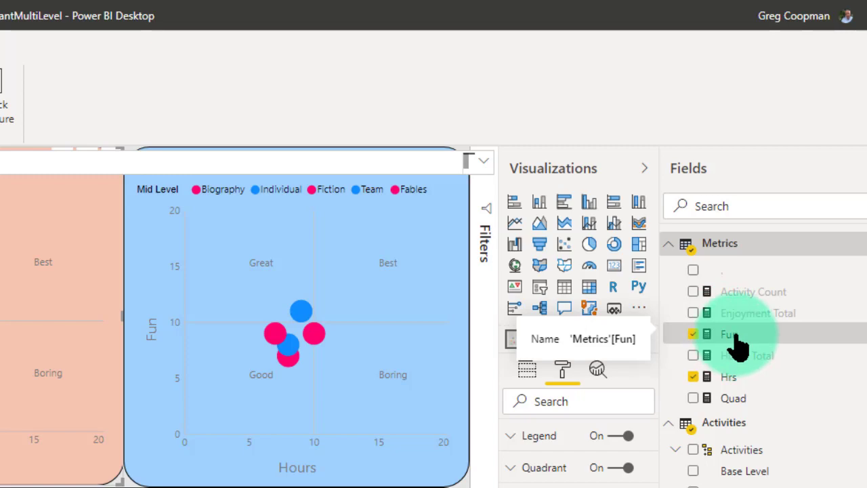
click(731, 334)
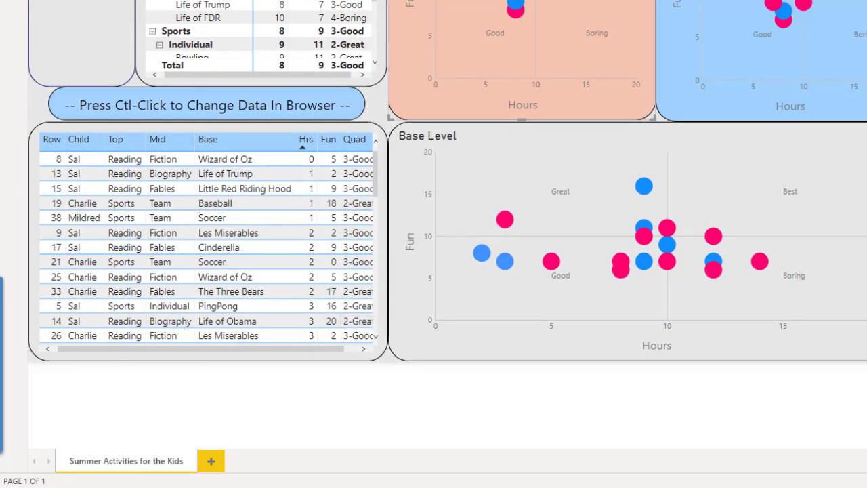
click(732, 170)
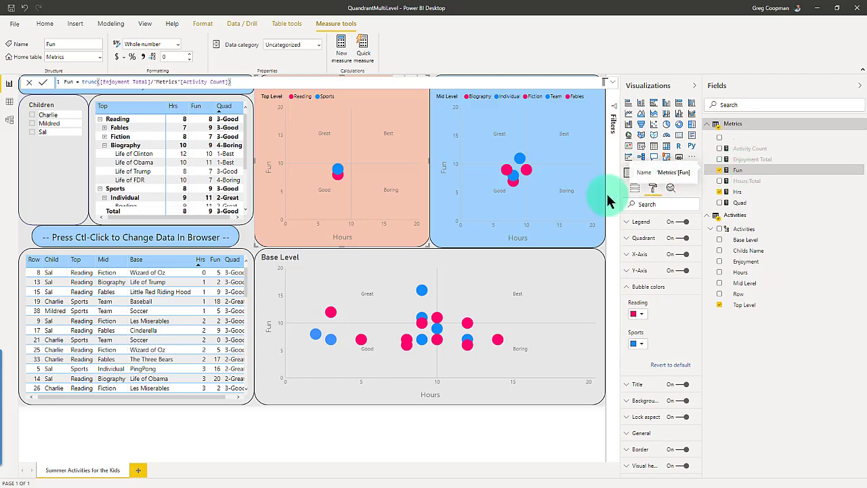
Step: Filter the report by the Fiction bubble in the Mid Level chart and by the third child listed under Children
click(511, 206)
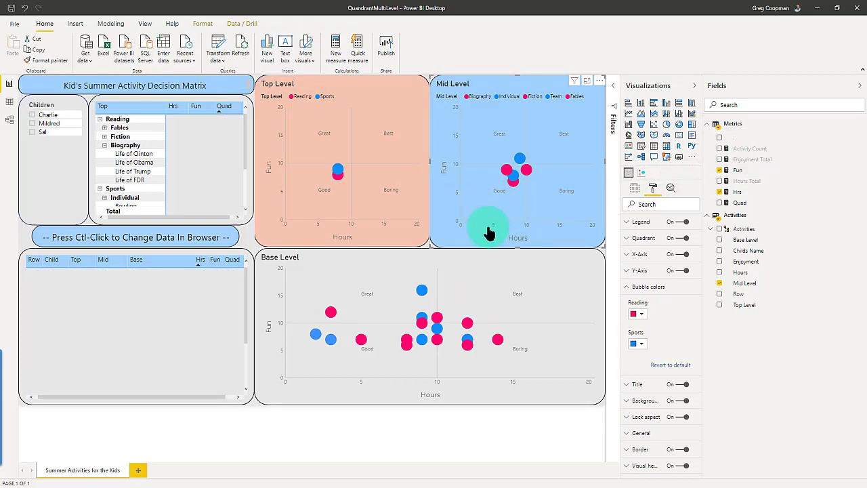
click(509, 245)
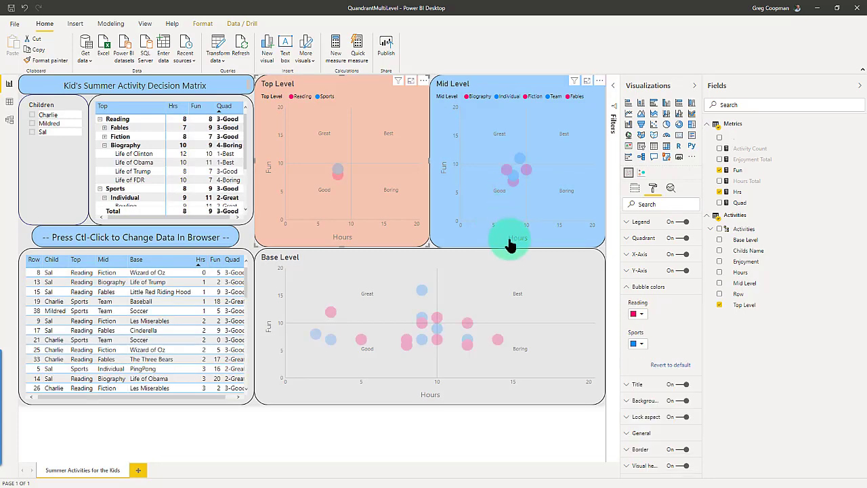
mouse_move(513, 188)
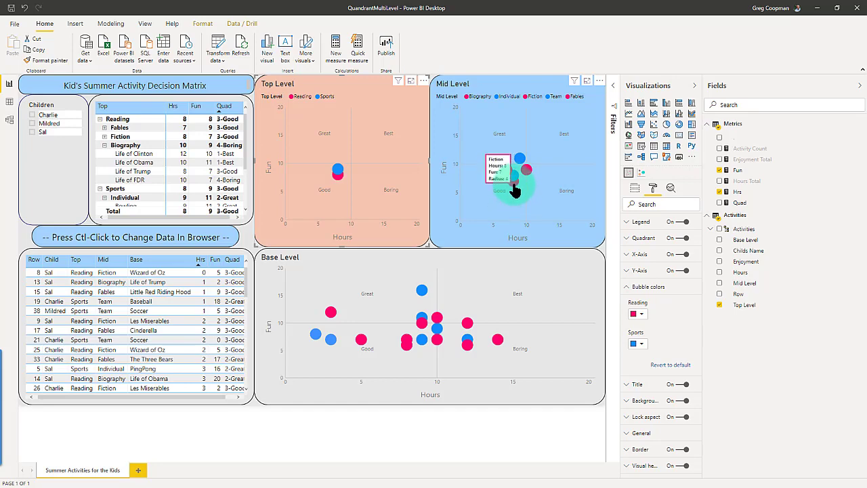
click(513, 180)
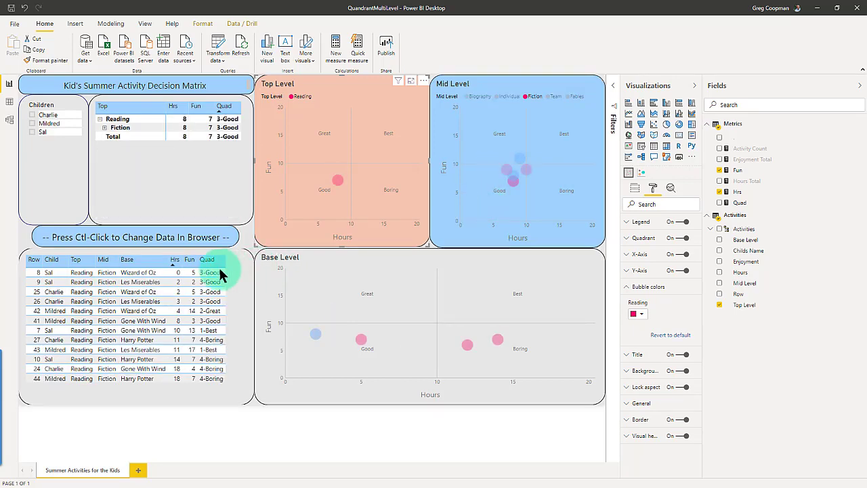
click(34, 132)
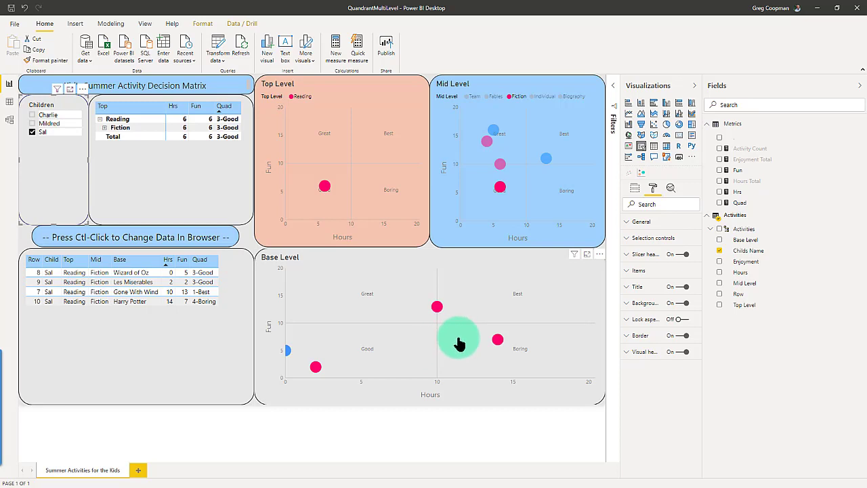
Step: Turn off the display of hidden fields in the Metrics table
mouse_move(501, 194)
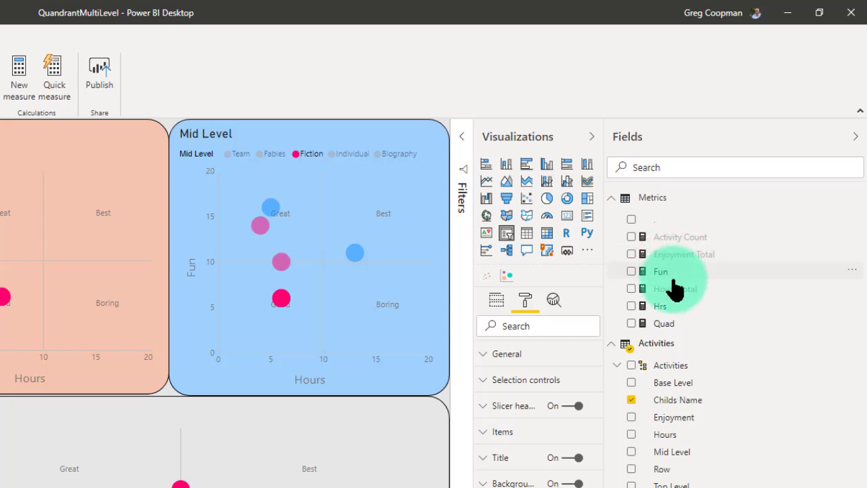
right_click(676, 256)
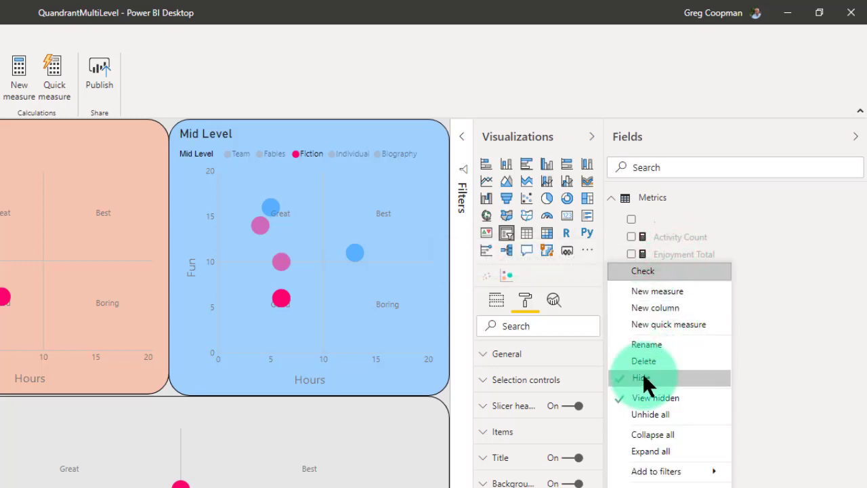
click(774, 366)
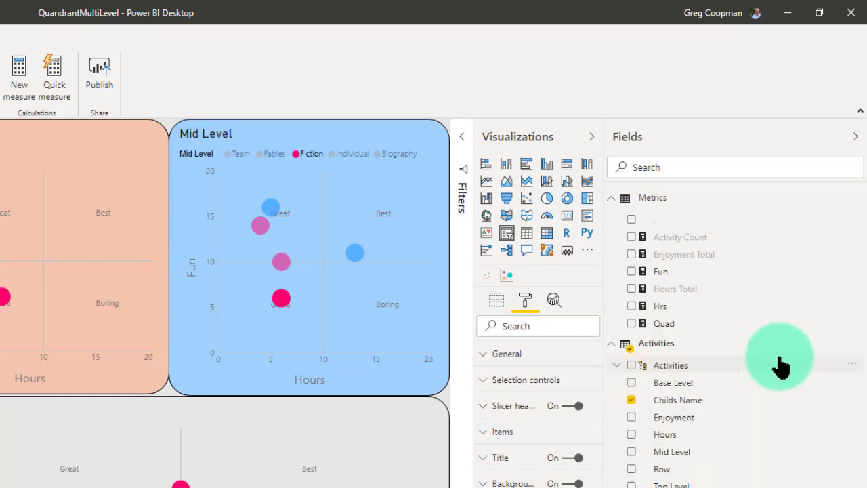
right_click(678, 261)
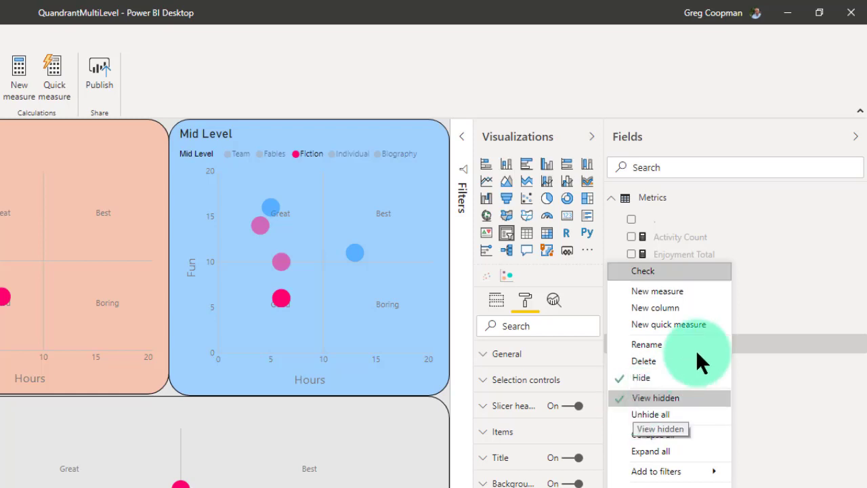
click(708, 247)
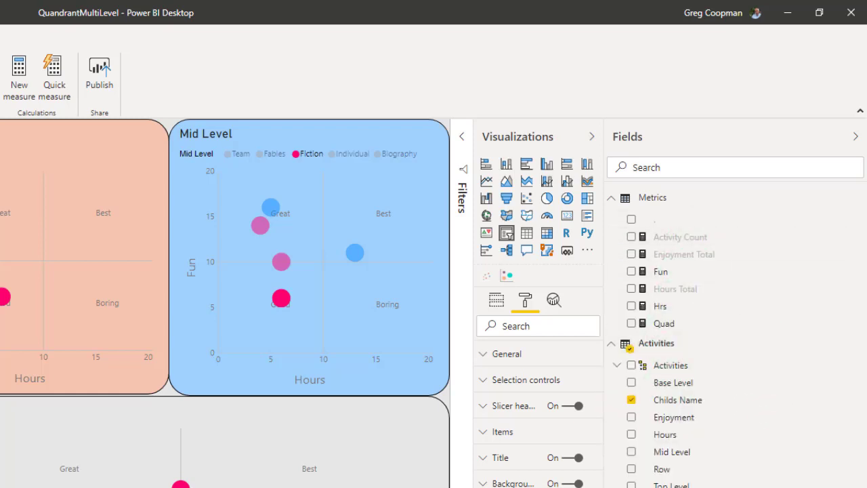
right_click(665, 266)
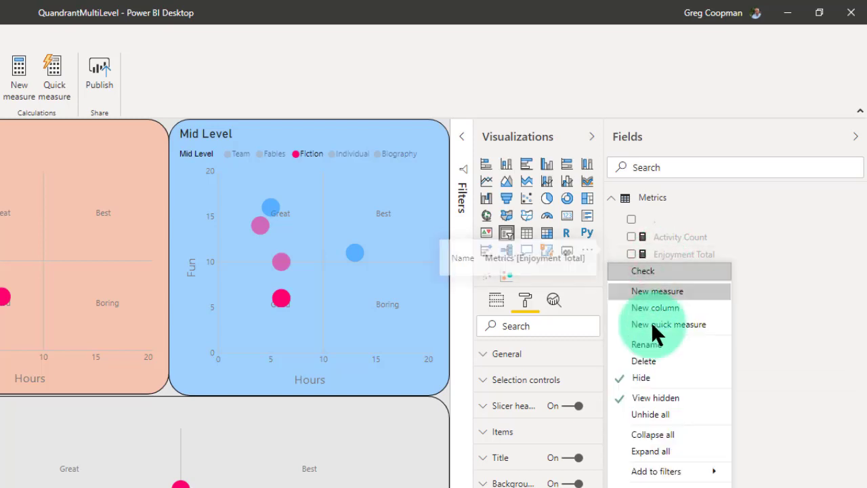
click(625, 396)
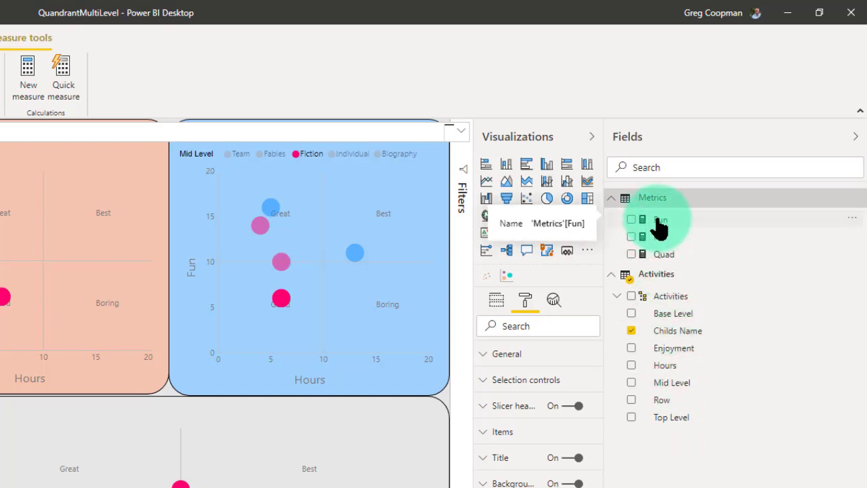
Step: Show the Fun measure's formula and turn the display of hidden fields back on
drag(659, 228, 359, 284)
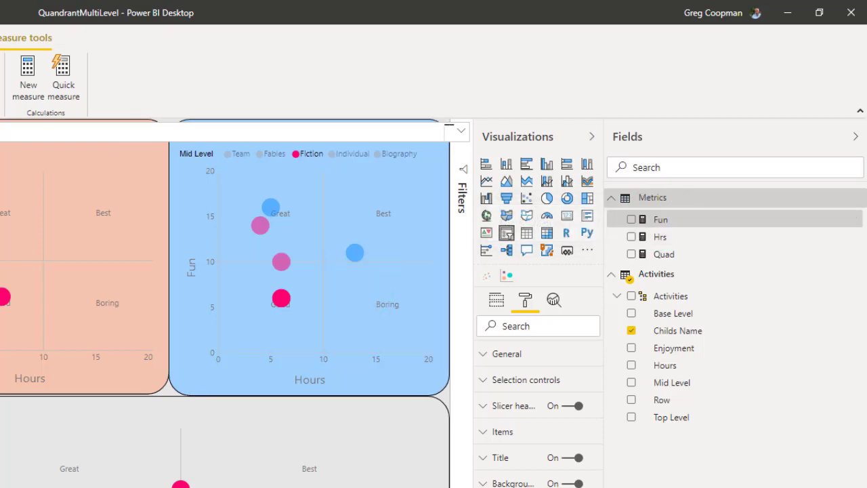
right_click(657, 227)
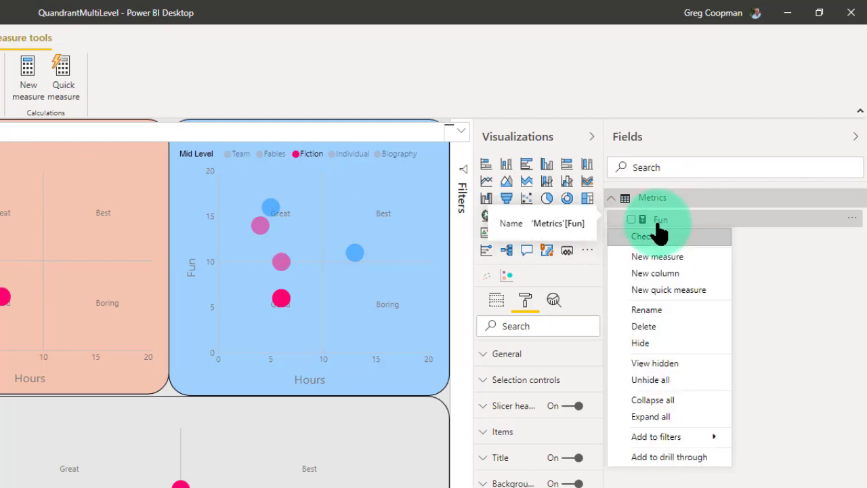
click(663, 364)
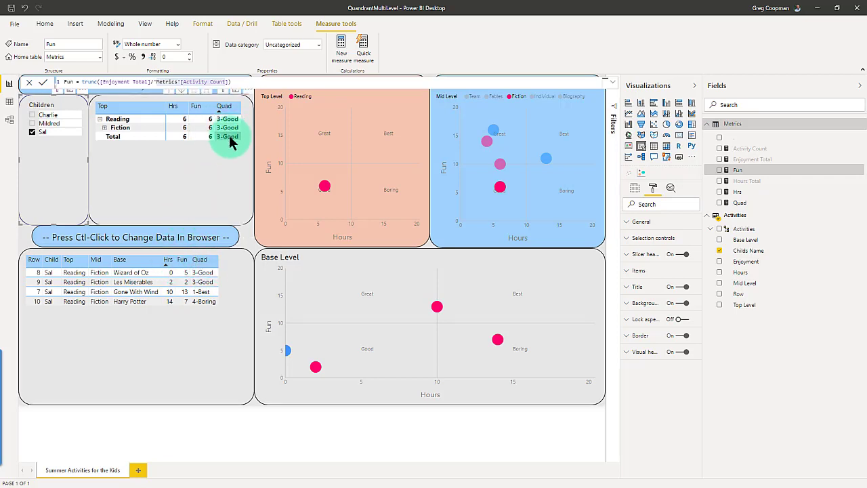
Step: Expand Fiction in the matrix and filter the report by the Wizard of Oz bubble in the Base Level chart
click(101, 128)
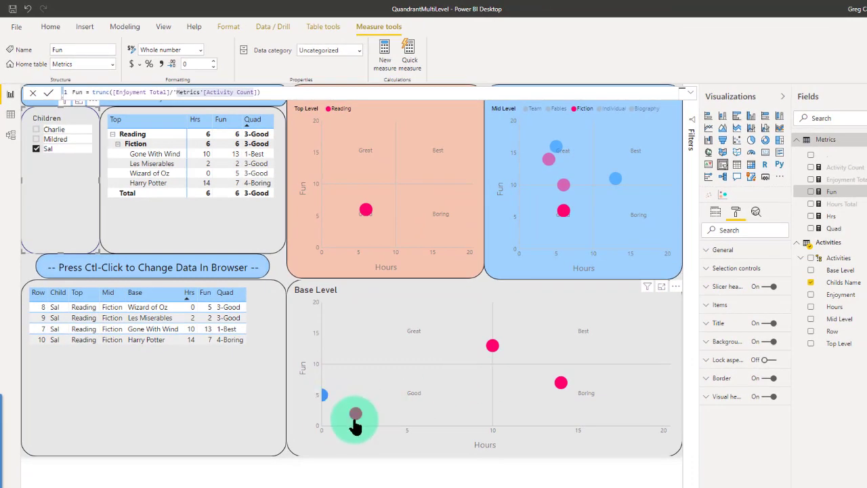
mouse_move(361, 414)
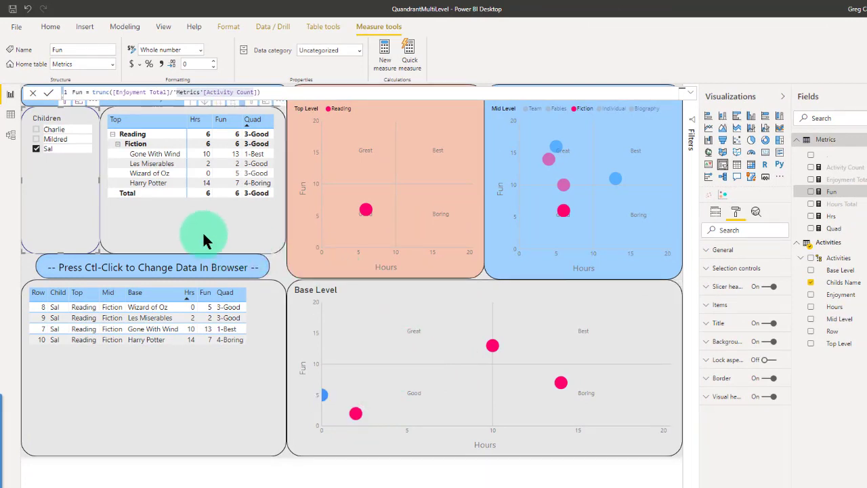
mouse_move(324, 399)
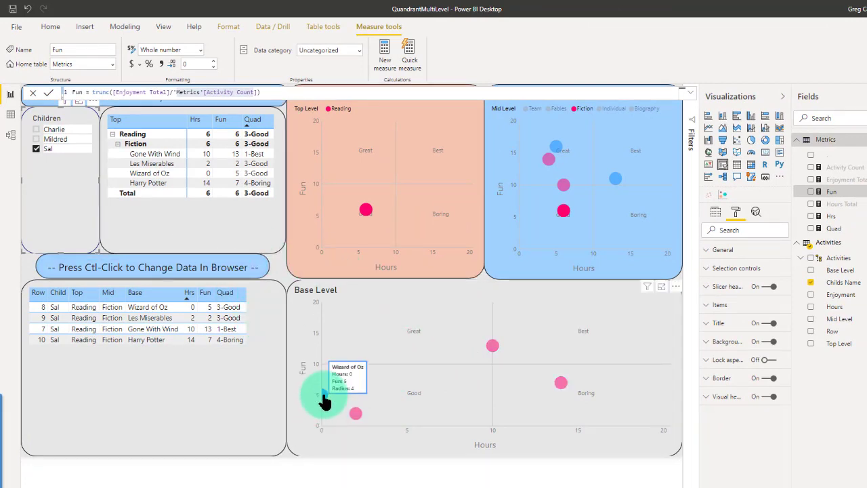
click(324, 399)
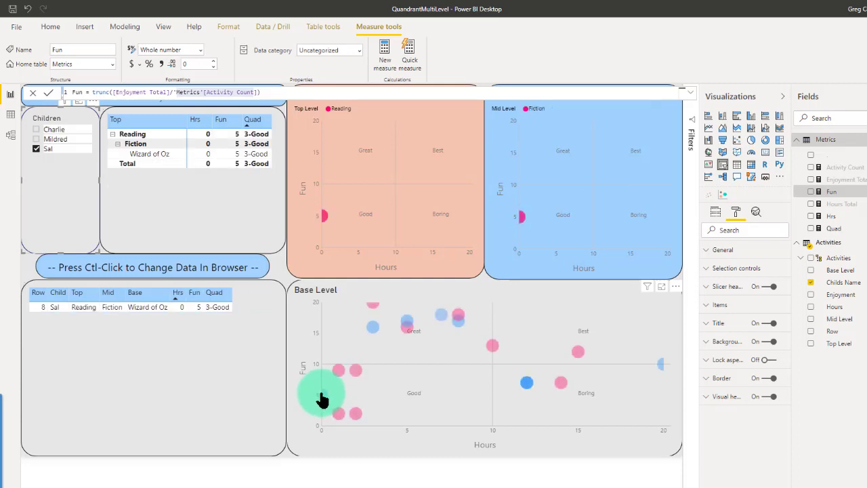
Step: Clear the Wizard of Oz filter and set that bubble's color in the Base Level chart to the pink of the other Reading activities
click(737, 215)
click(643, 314)
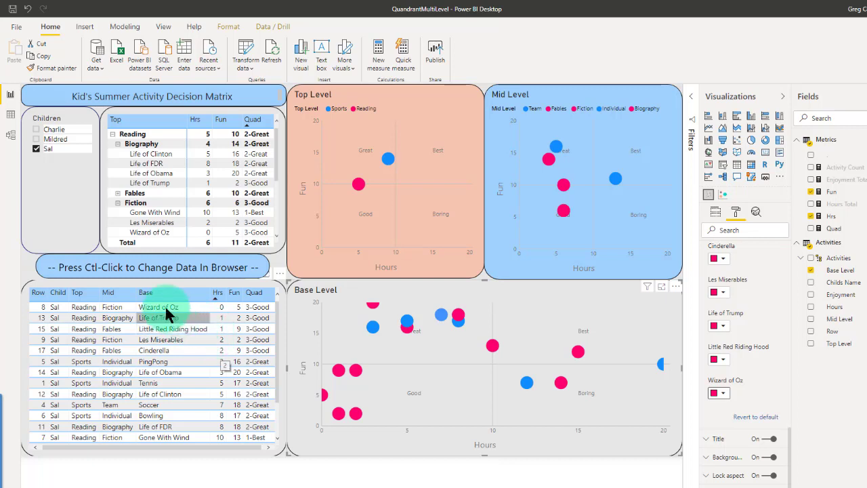
click(24, 274)
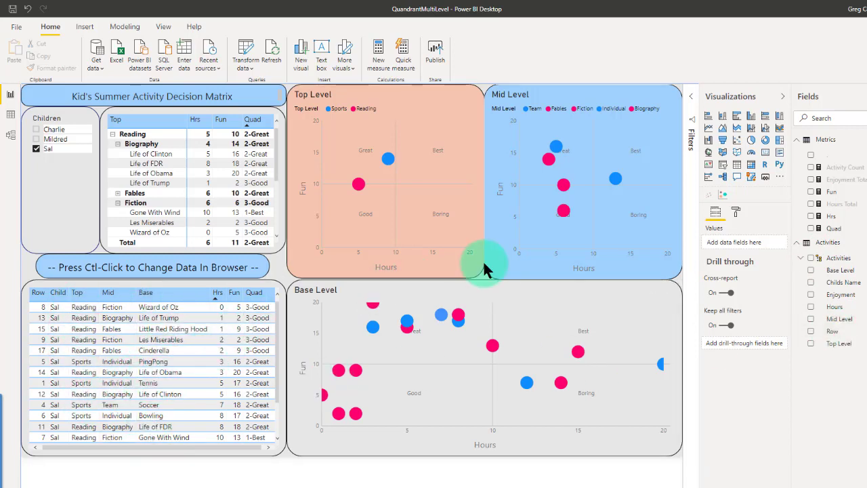
Step: Place the Activities hierarchy ahead of Child in the detail table's values
click(182, 381)
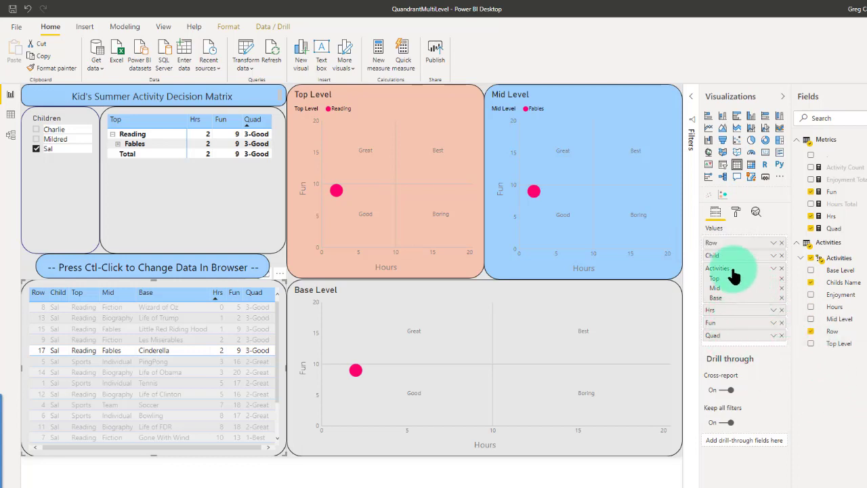
drag(733, 274, 727, 254)
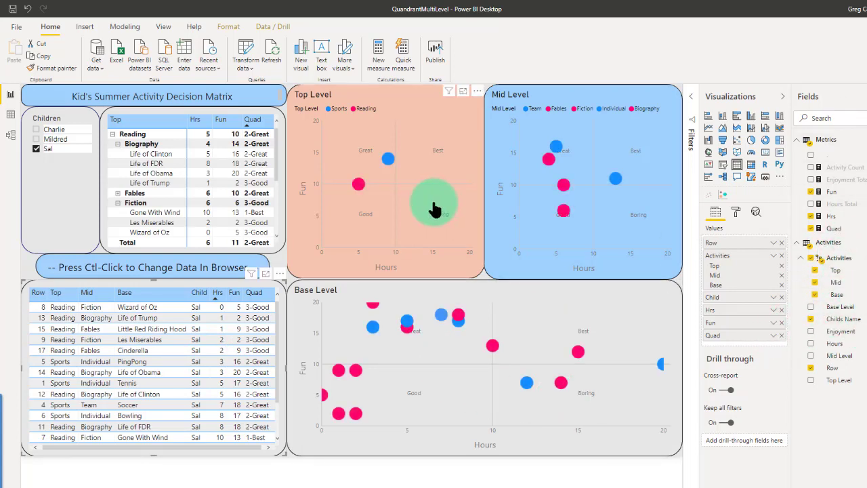
Step: Examine the Top Level chart's axis and legend fields and the bubble values in the Top Level and Base Level charts
click(480, 267)
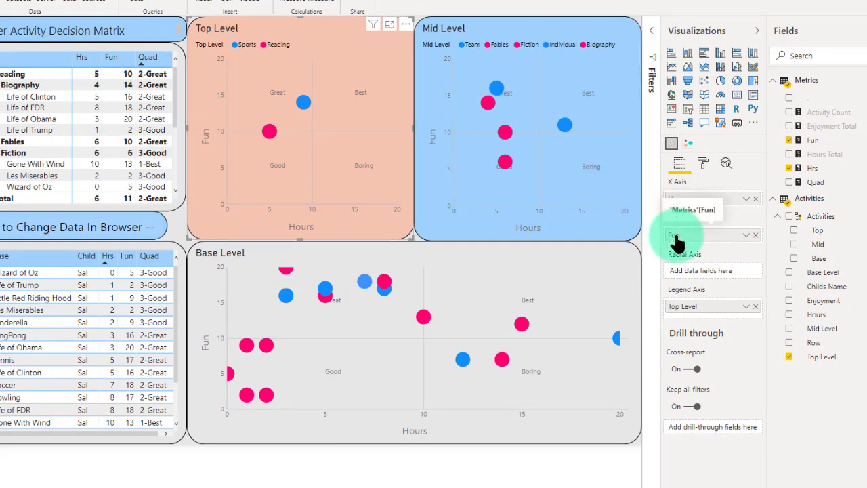
drag(678, 243, 811, 144)
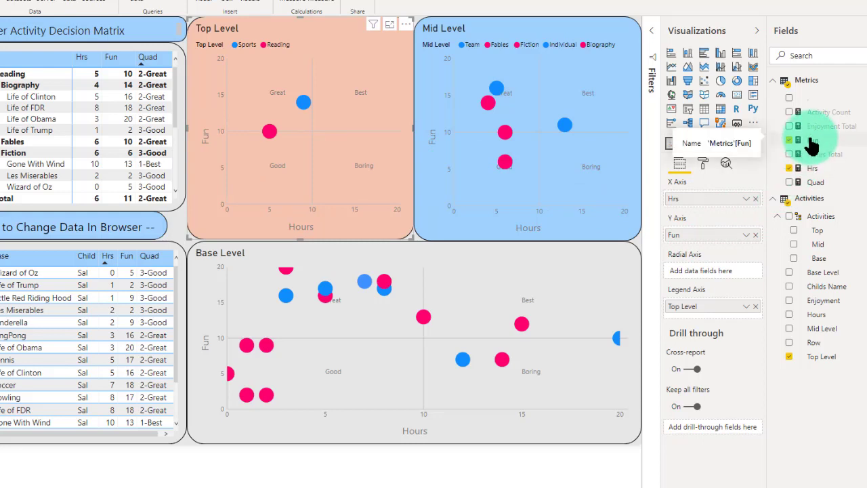
drag(811, 144, 709, 243)
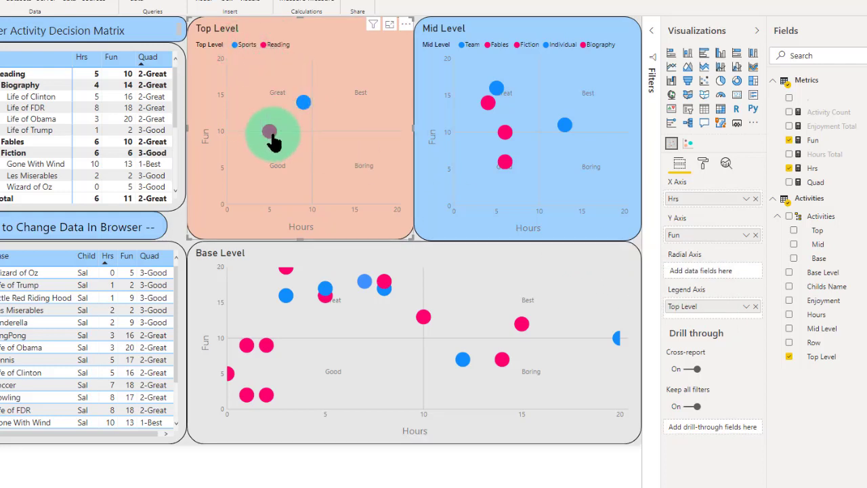
mouse_move(306, 106)
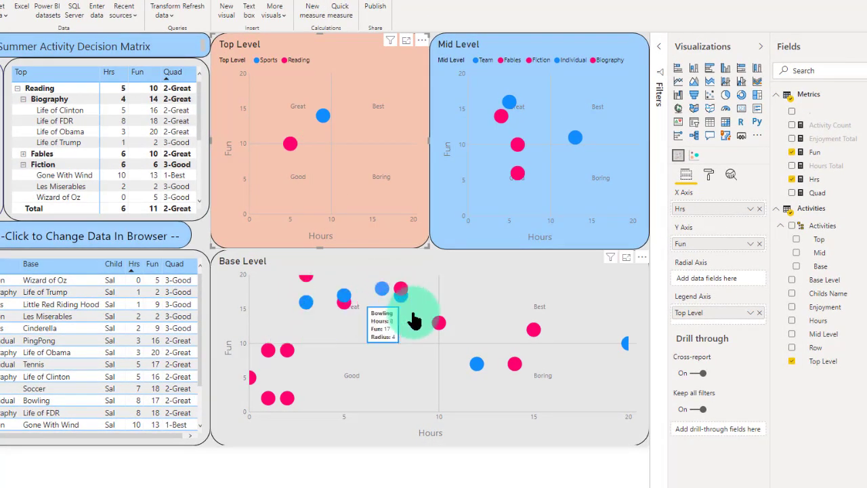
mouse_move(478, 372)
mouse_move(626, 347)
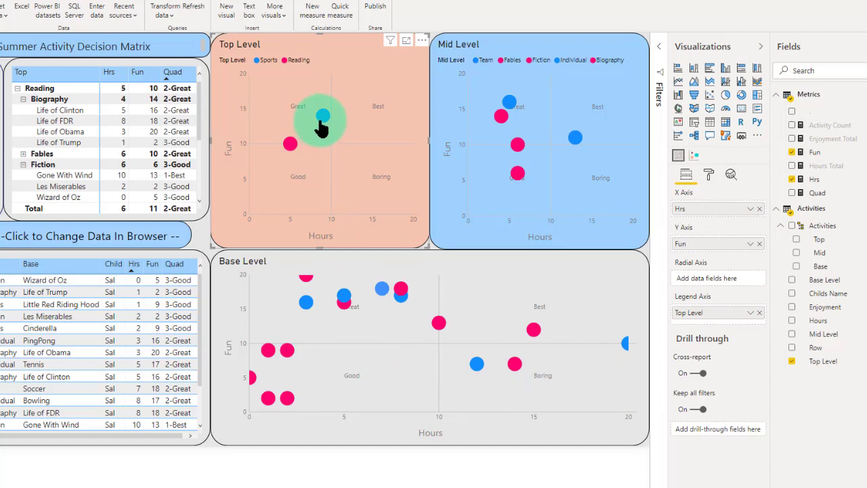
mouse_move(322, 123)
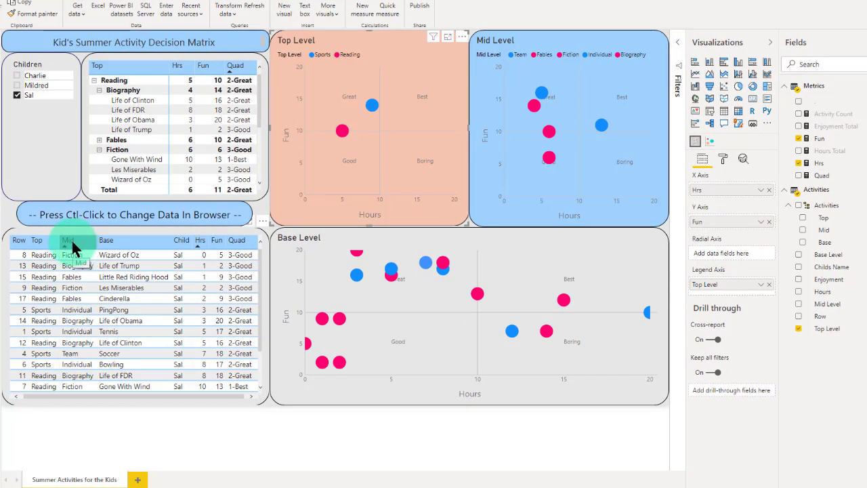
Step: Sort the detail table by Top and examine its rows down to the Sports activities
click(32, 244)
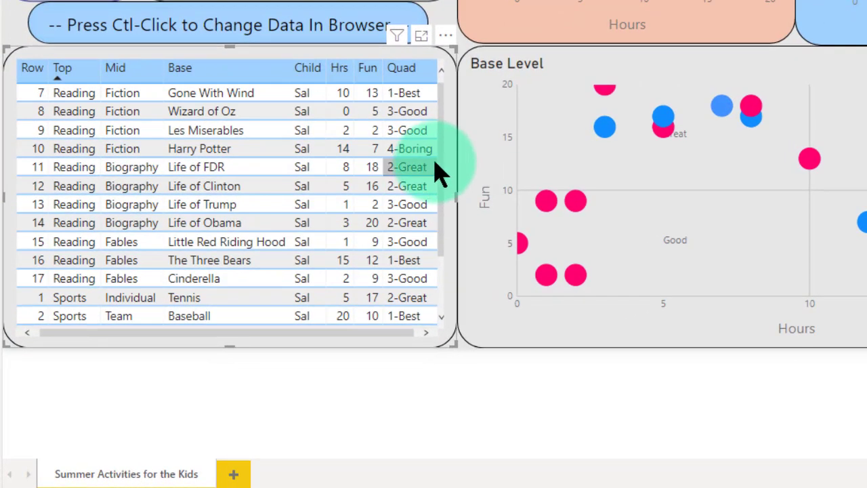
scroll(442, 203, down, 2)
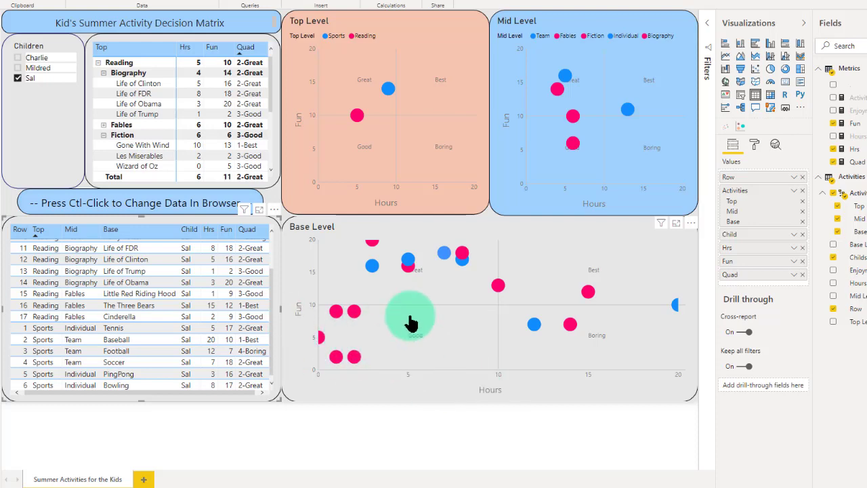
click(263, 271)
click(250, 260)
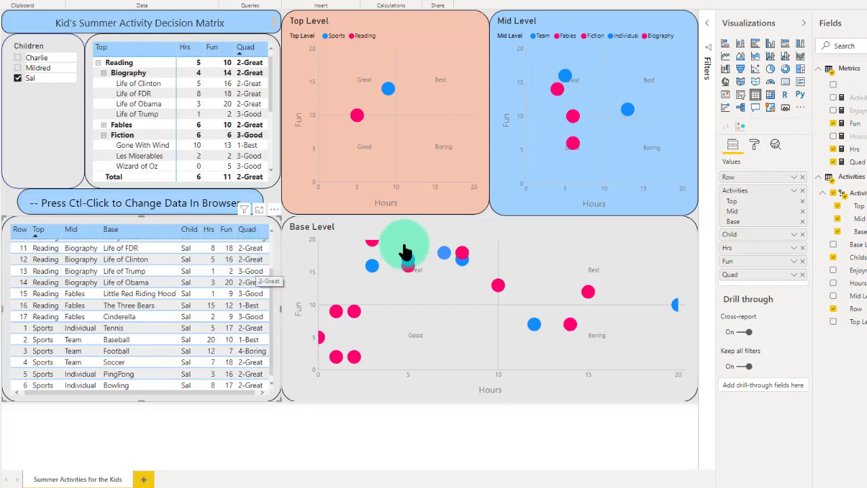
Step: Show the Top Level chart's formatting options and filter the report by its Sports bubble
click(427, 157)
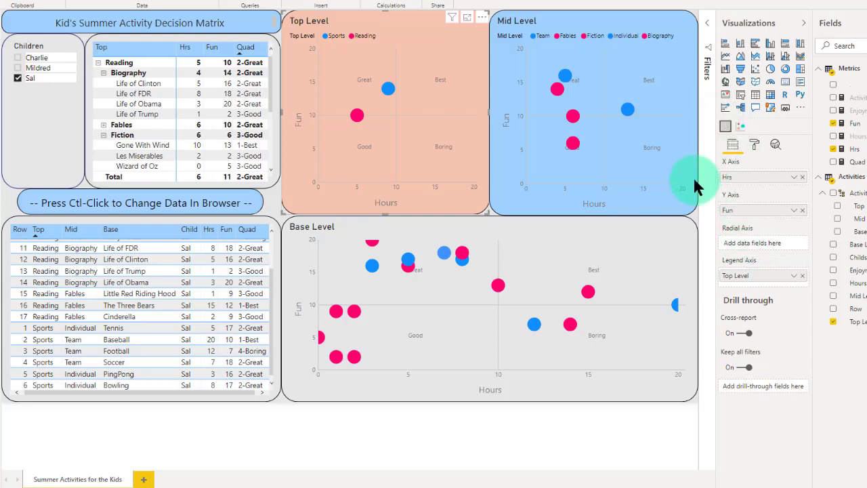
mouse_move(571, 149)
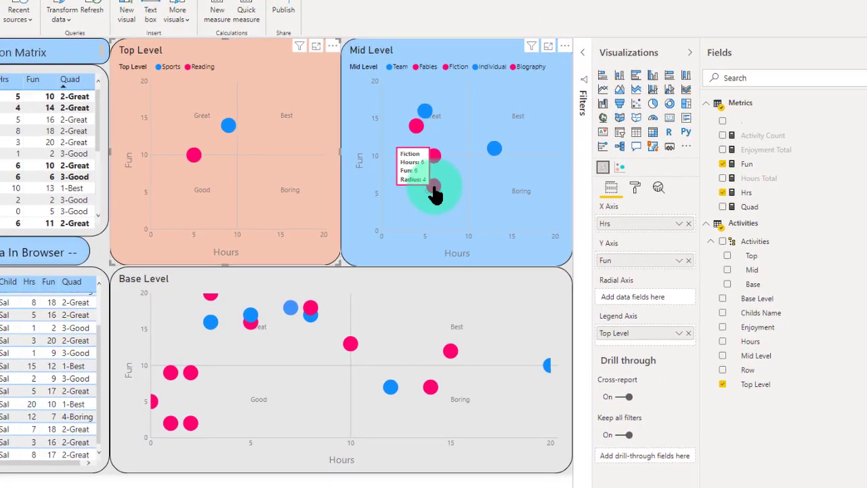
click(637, 191)
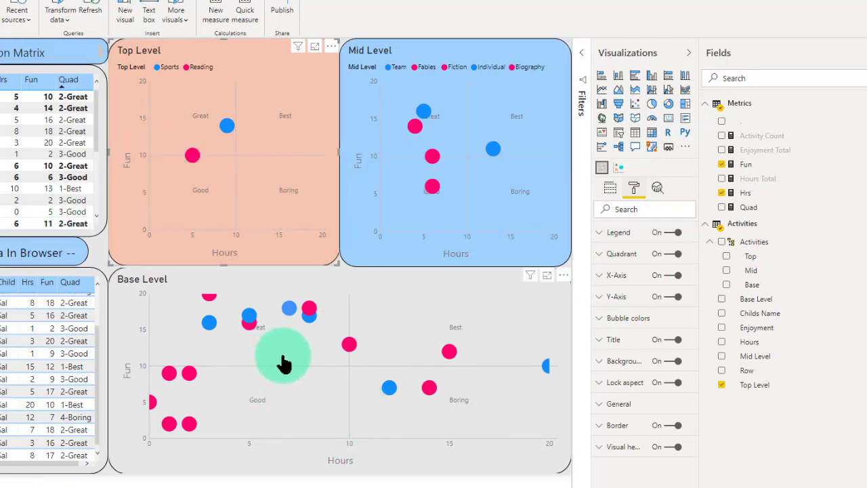
mouse_move(229, 131)
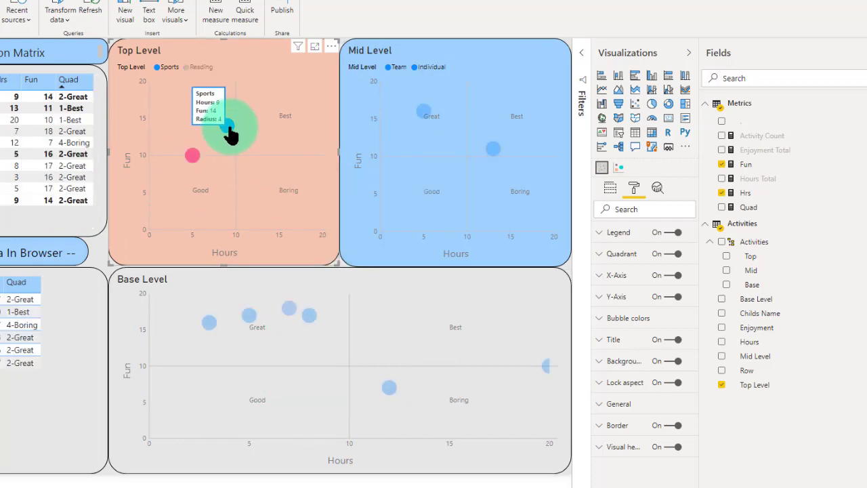
click(474, 157)
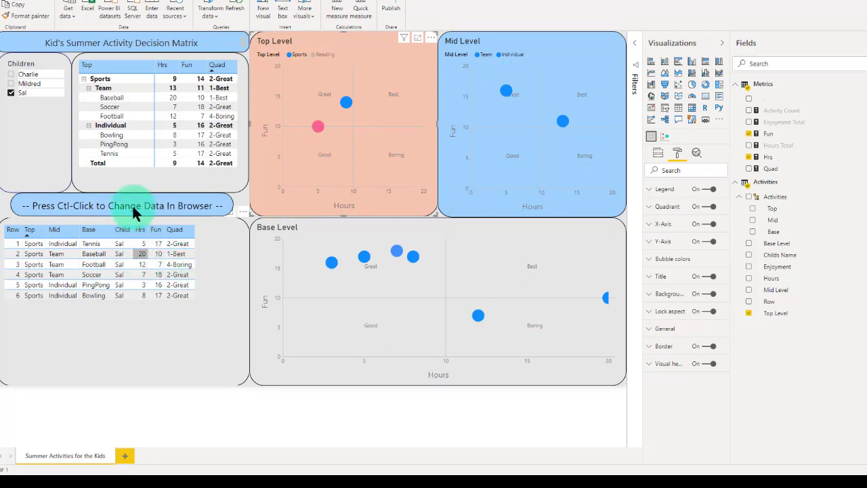
Step: Filter the report by both Soccer and Bowling under Sports in the matrix
click(116, 109)
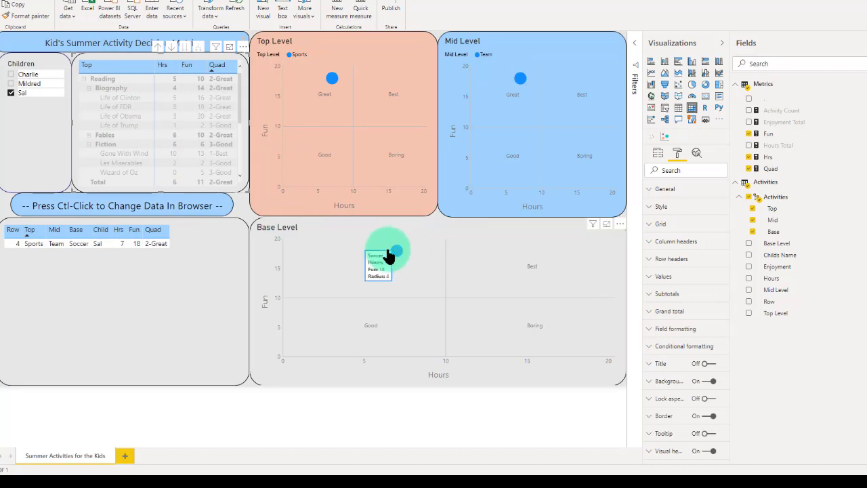
scroll(157, 144, down, 3)
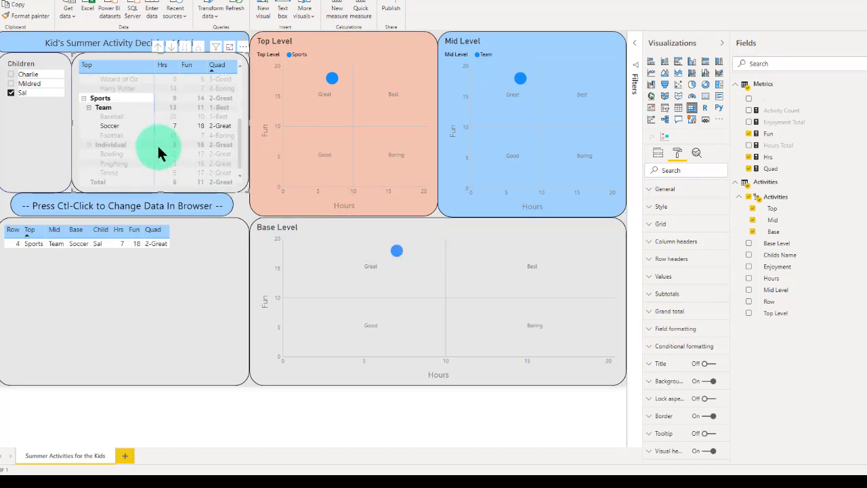
ctrl+click(109, 155)
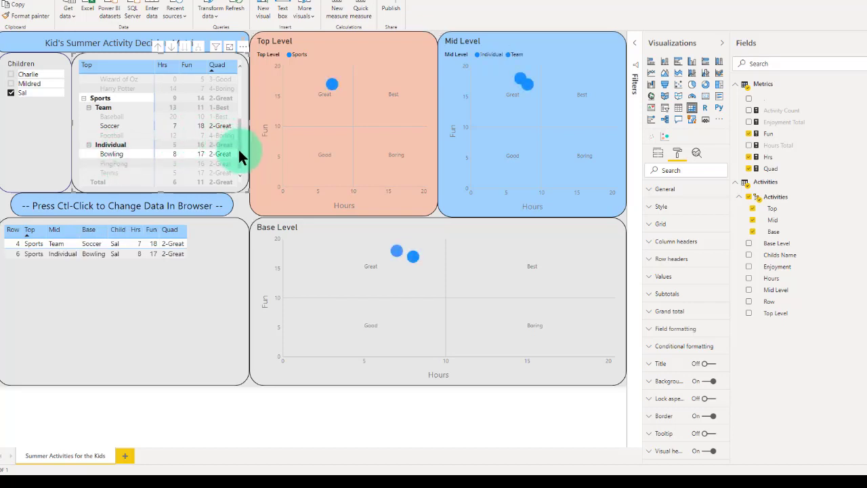
Step: Add Life of Obama and Life of Trump under Biography to the matrix filter alongside Soccer and Bowling
drag(237, 148, 234, 113)
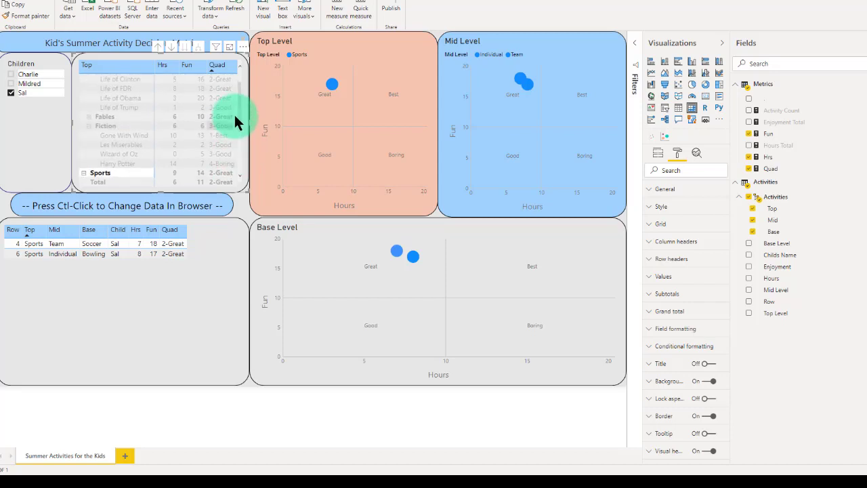
ctrl+click(139, 99)
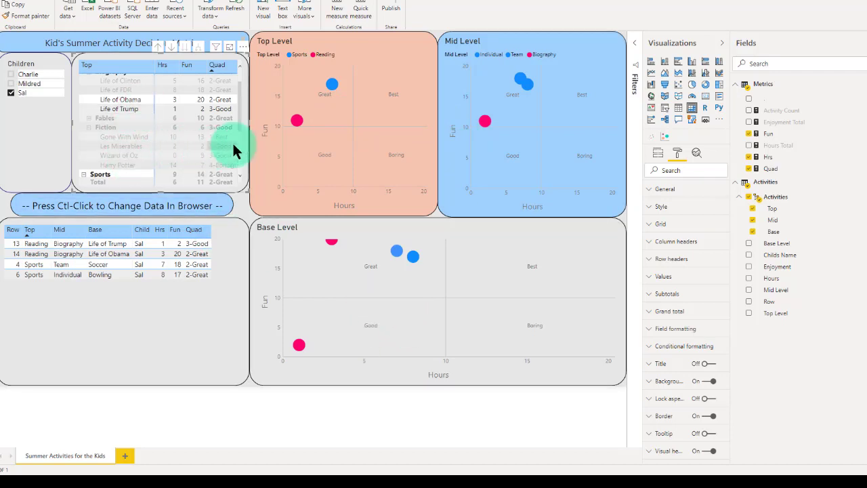
drag(237, 124, 239, 96)
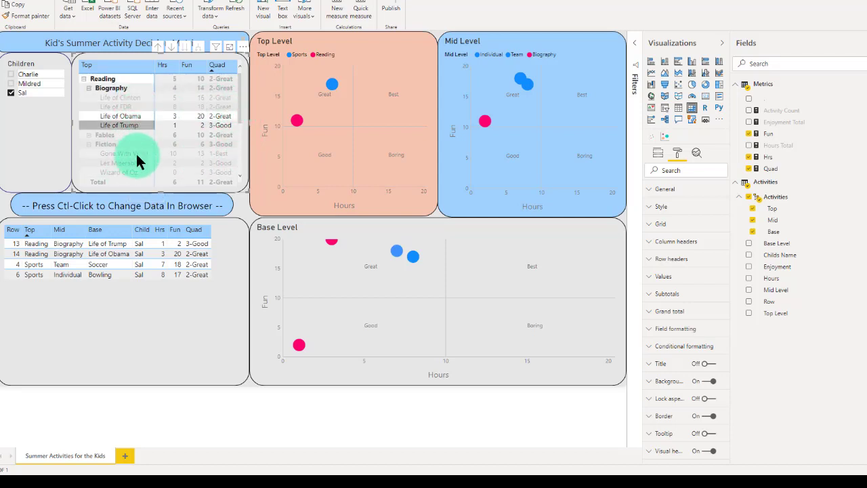
Step: Cross-filter the report in turn by Soccer in the detail table, Team in the Mid Level chart and Biography in the matrix
click(95, 271)
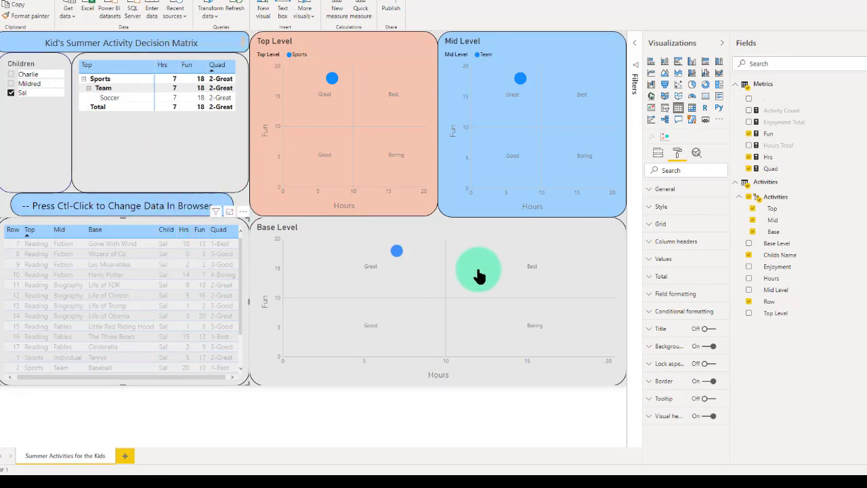
mouse_move(520, 82)
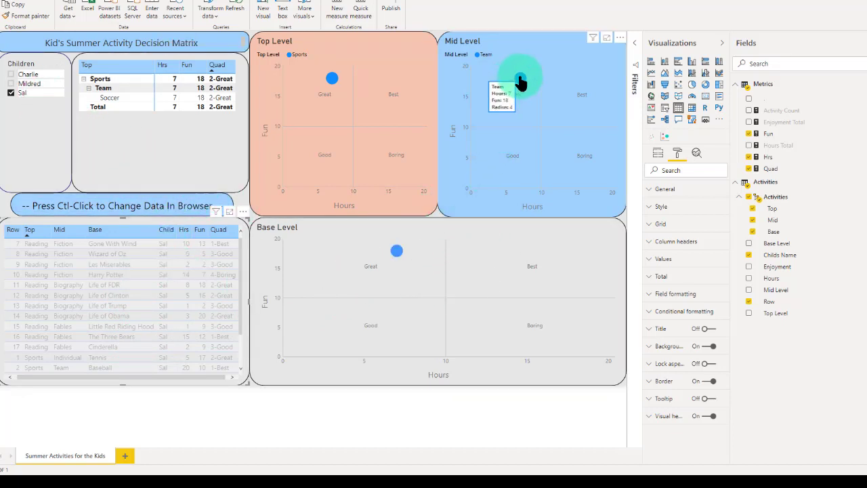
click(512, 181)
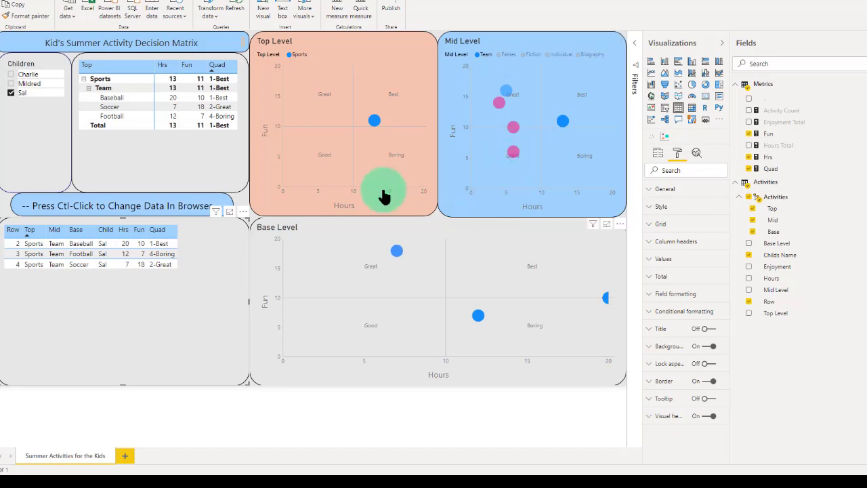
click(110, 94)
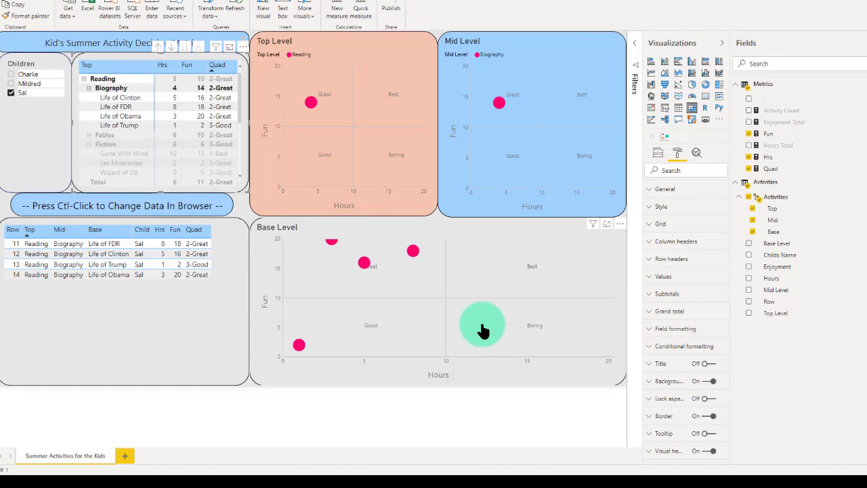
Step: Clear the Biography filter by selecting the Top Level chart and examine its legend formatting options
click(421, 157)
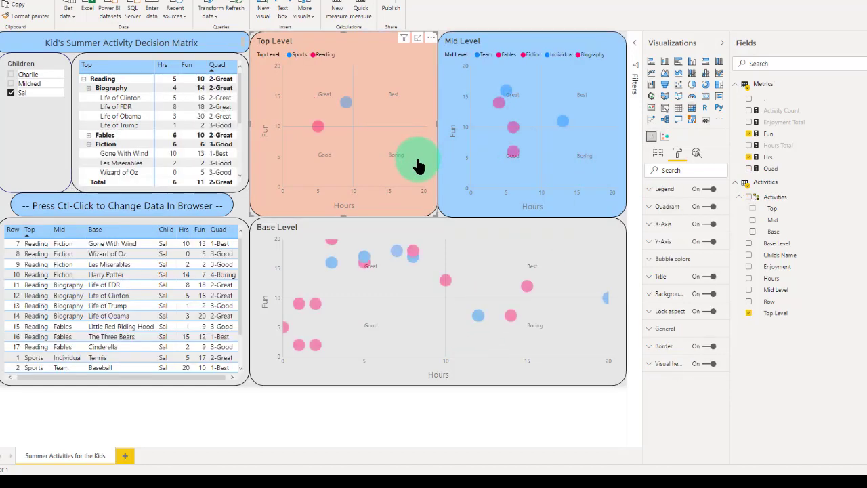
click(672, 201)
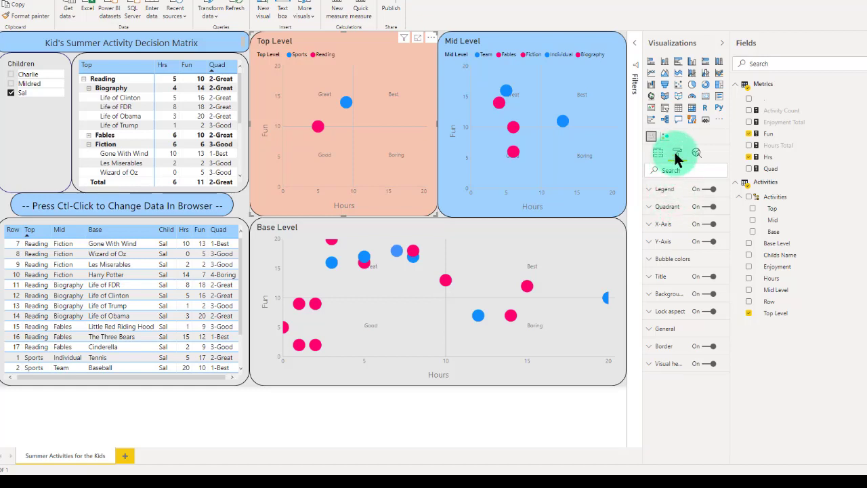
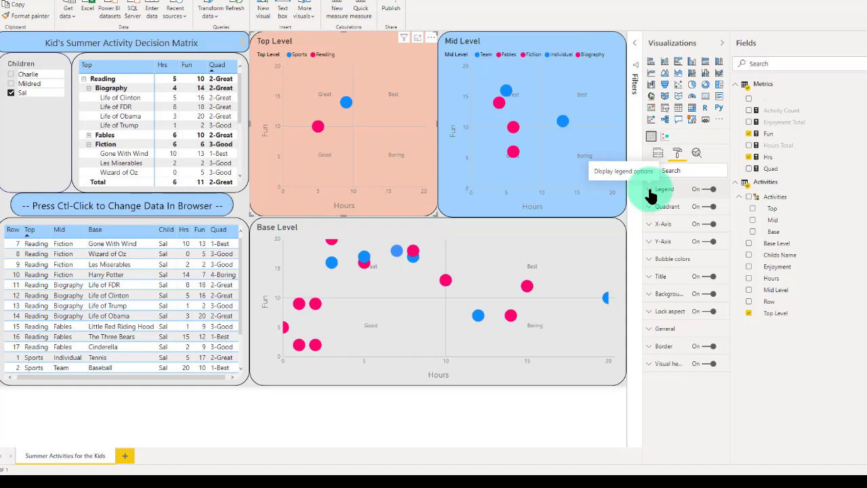
click(650, 189)
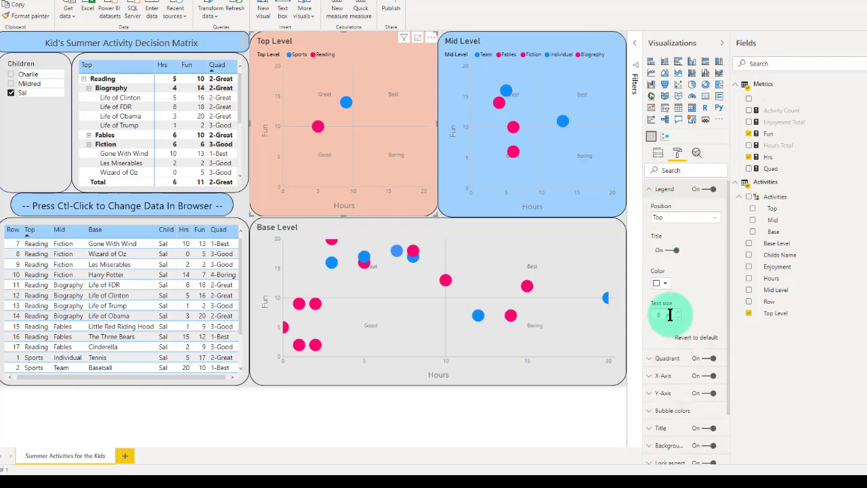
click(650, 192)
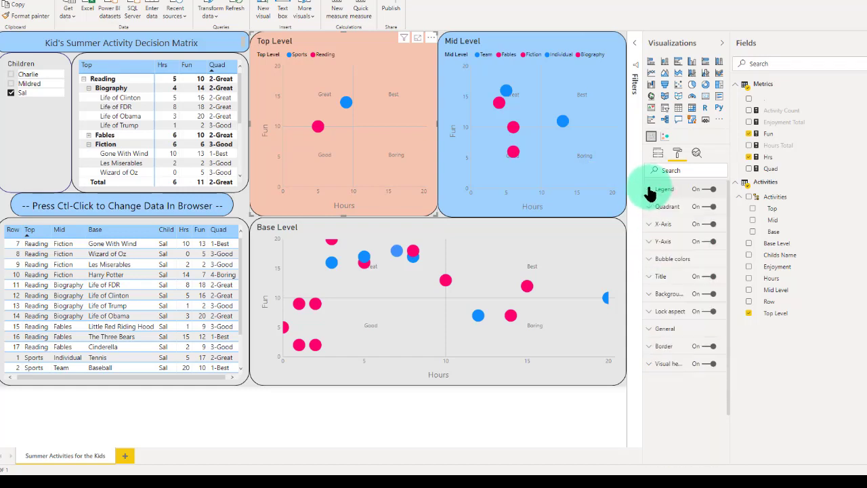
Step: Show the Top Level chart's quadrant formatting options and examine the four quadrant names
click(650, 208)
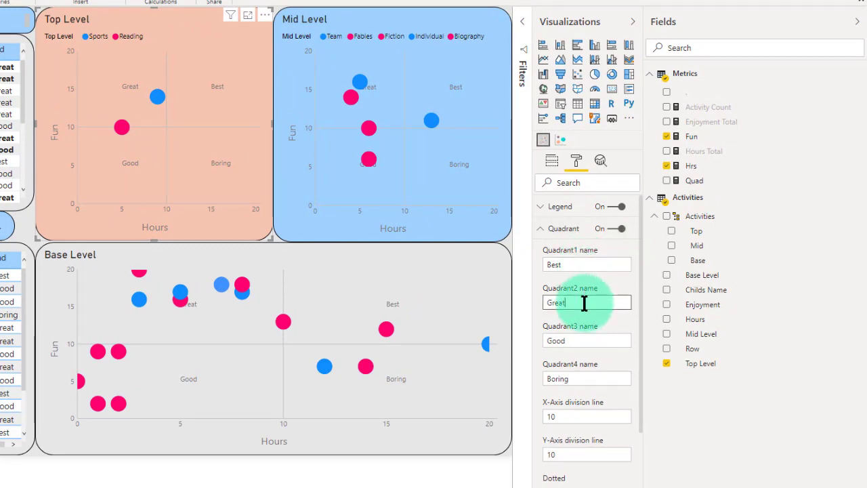
drag(611, 264, 547, 265)
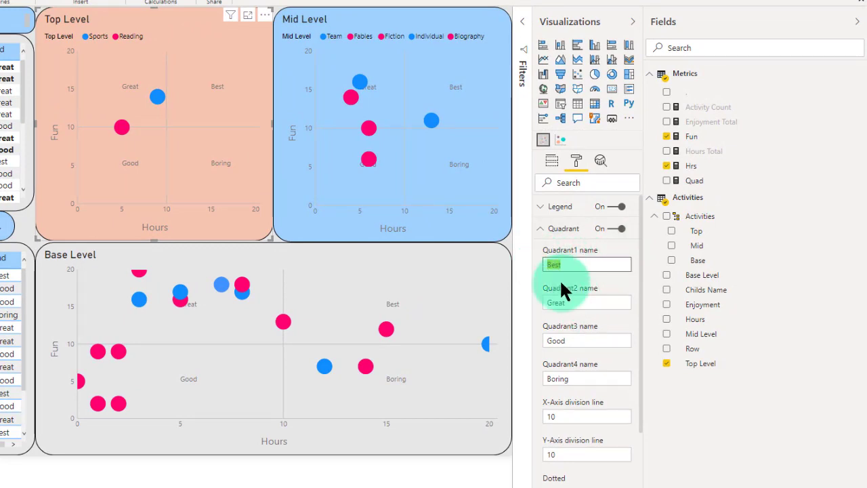
click(559, 302)
click(577, 340)
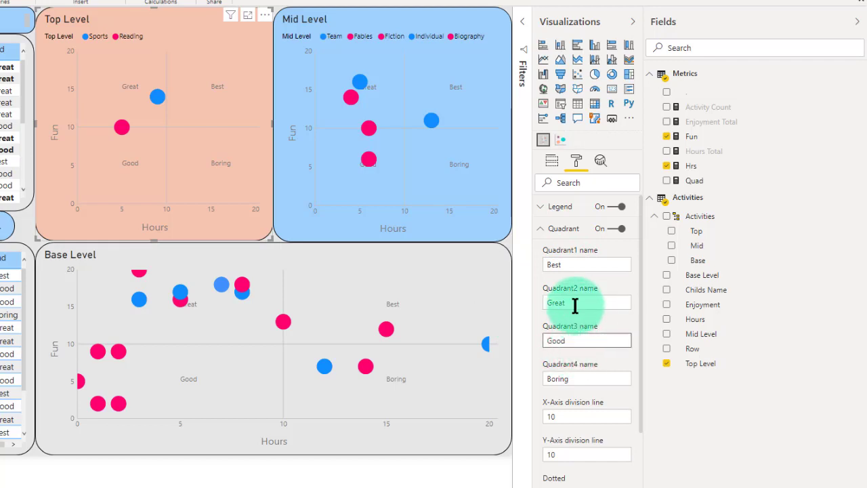
Step: Set the Top Level chart's Quadrant1 name to Best Ever
drag(600, 265, 544, 264)
click(565, 271)
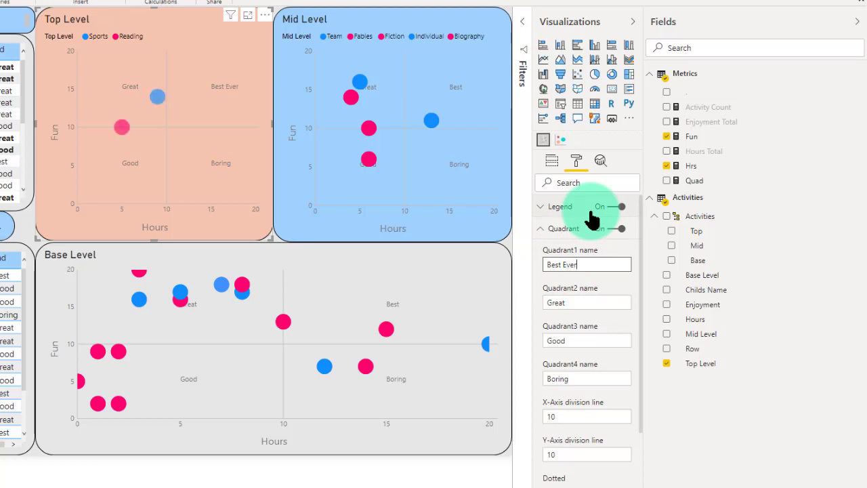
click(600, 323)
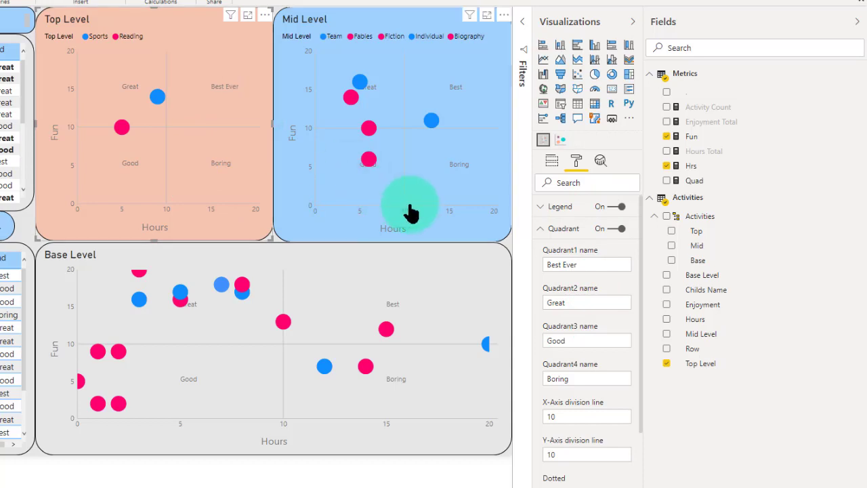
Step: Restore the Top Level chart's Quadrant1 name to Best
click(561, 264)
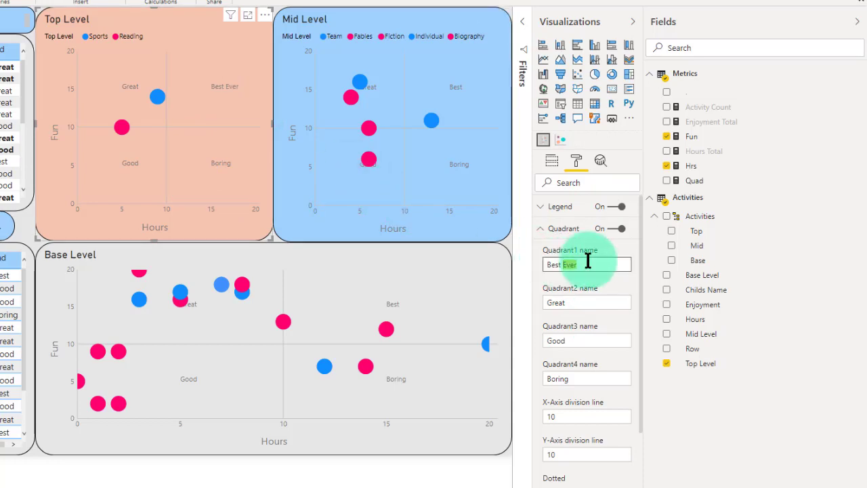
key(BackSpace)
Step: Examine the Top Level chart's division lines and its X-axis start, end, interval, title and label settings
scroll(571, 241, down, 3)
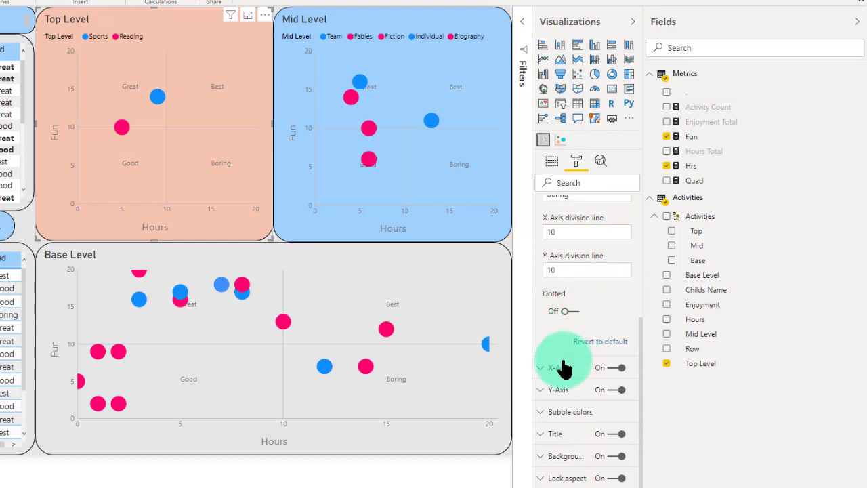
click(540, 369)
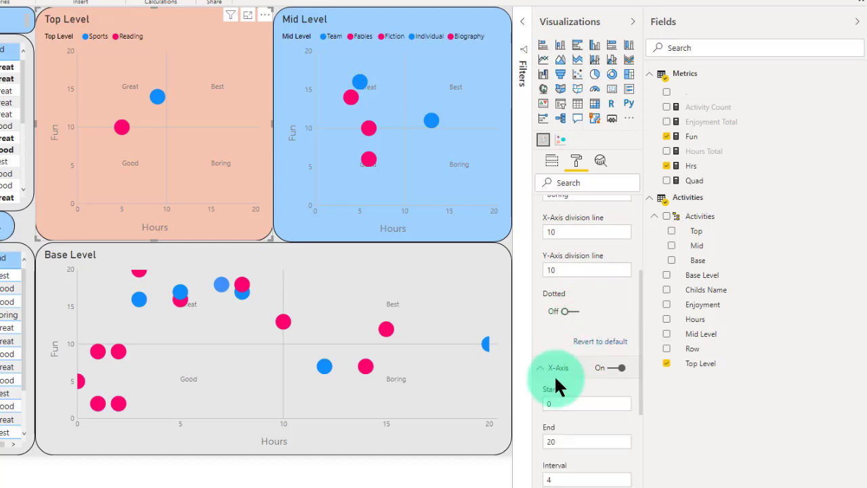
scroll(573, 386, down, 3)
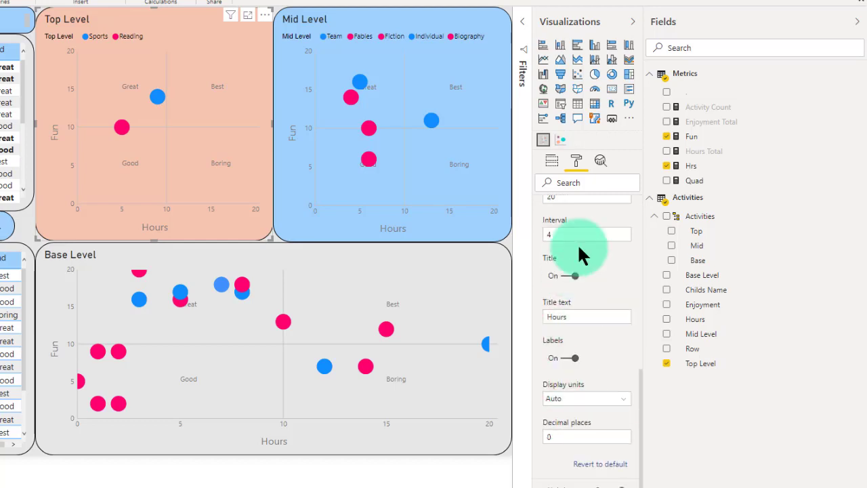
scroll(581, 231, up, 3)
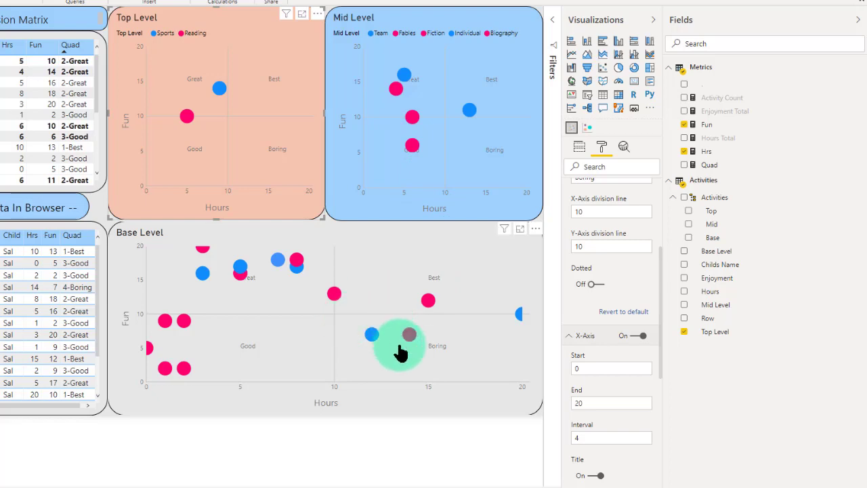
click(588, 369)
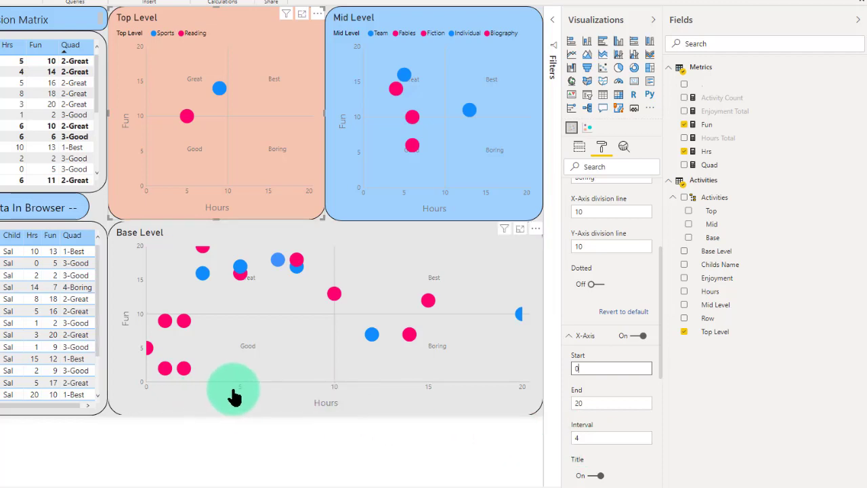
click(590, 437)
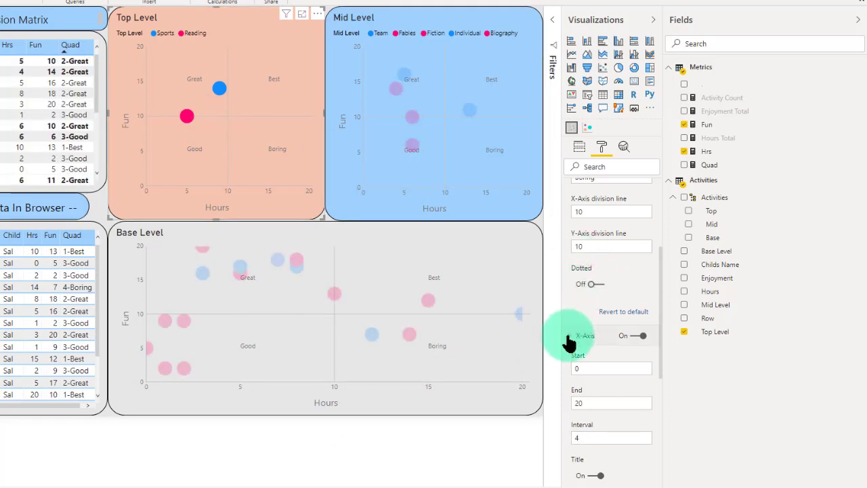
scroll(616, 345, down, 3)
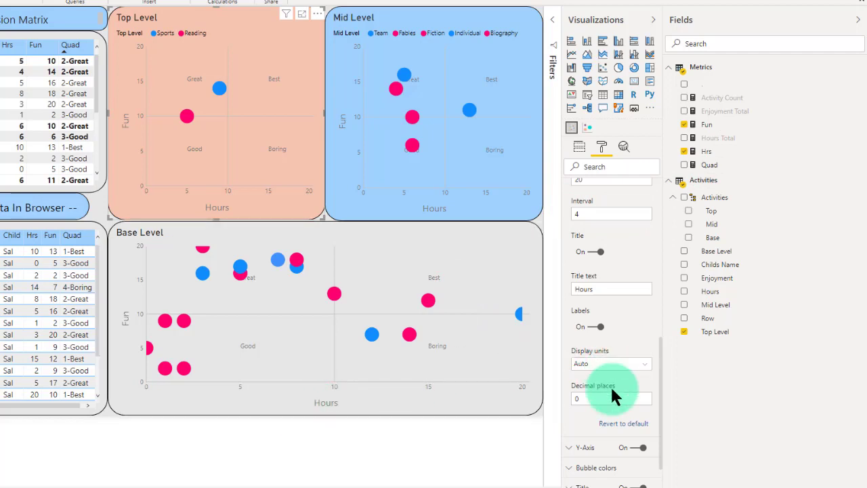
scroll(613, 387, up, 3)
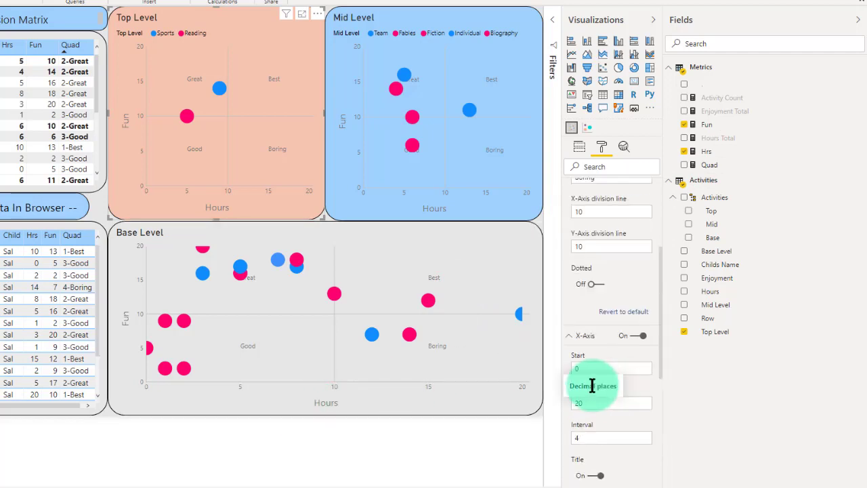
click(569, 336)
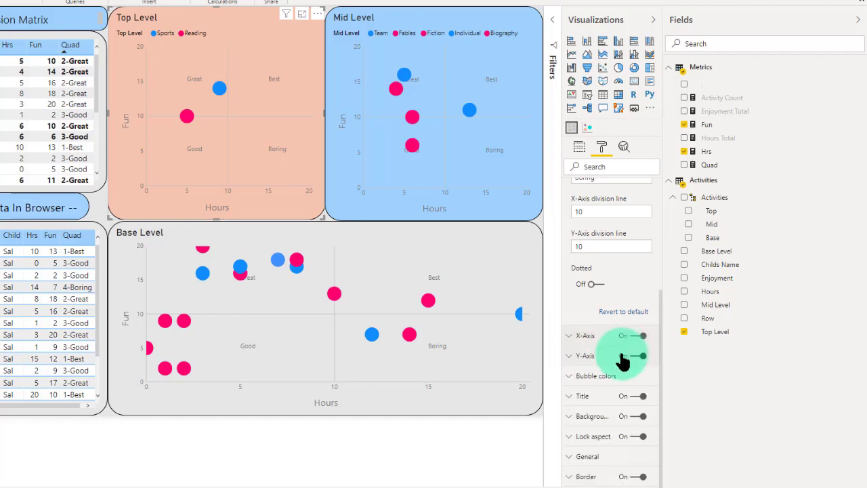
Step: Set the Sports bubble color in the Top Level chart to a custom bright green
click(572, 377)
scroll(603, 382, down, 3)
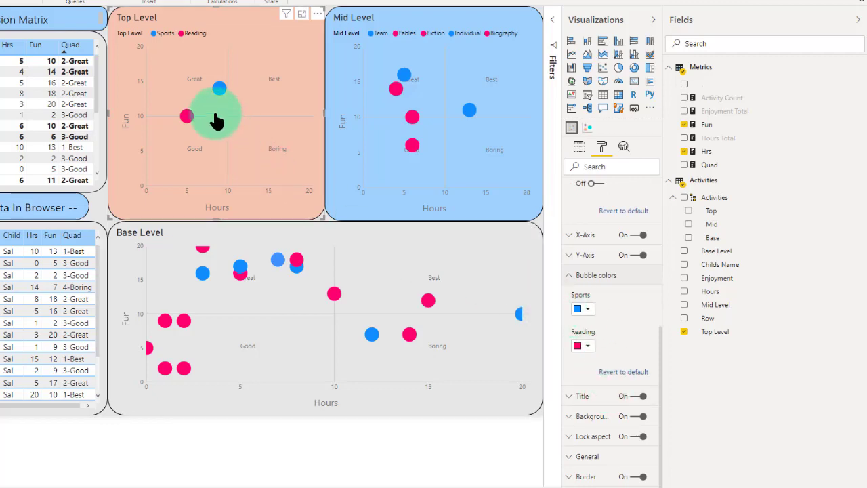
click(234, 126)
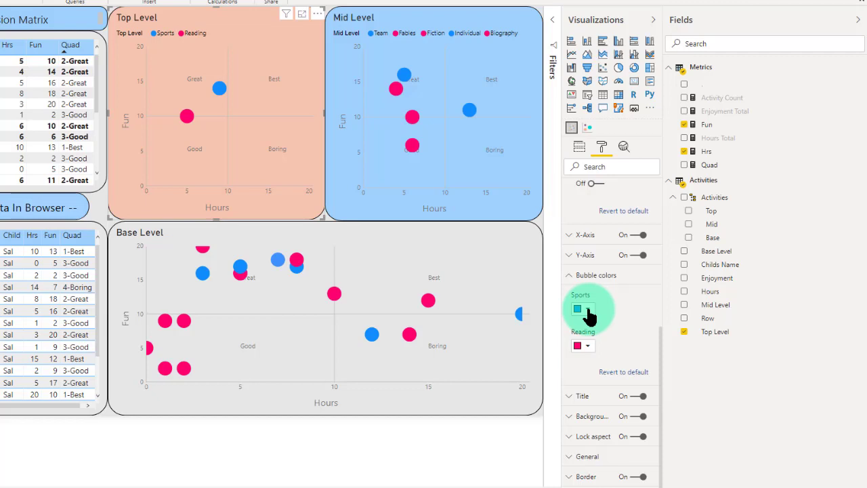
click(587, 312)
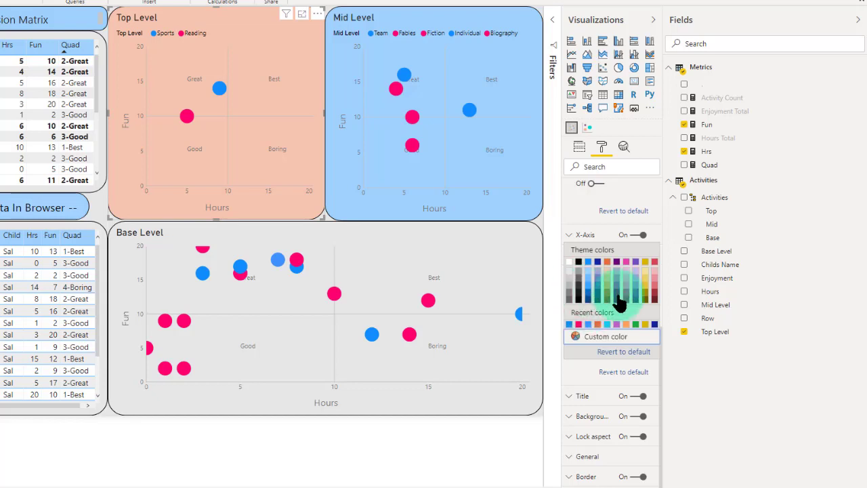
click(619, 342)
click(650, 254)
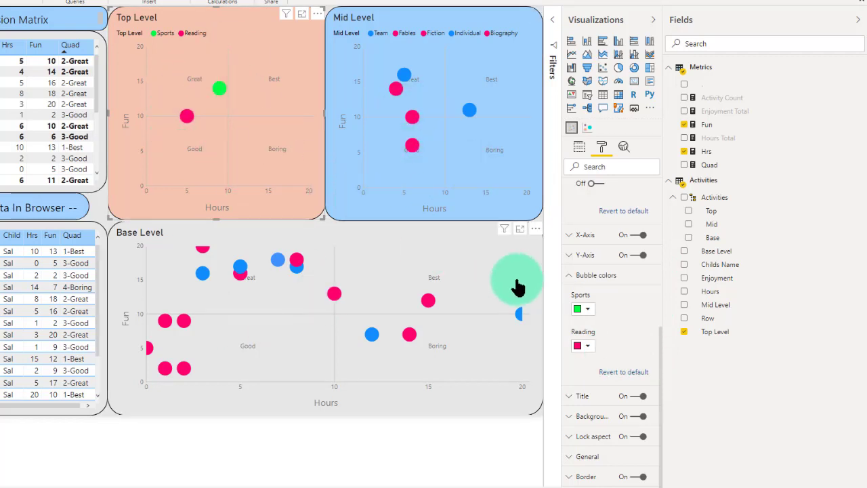
Step: Change the Sports bubble color in the Top Level chart to a recently used blue
click(586, 310)
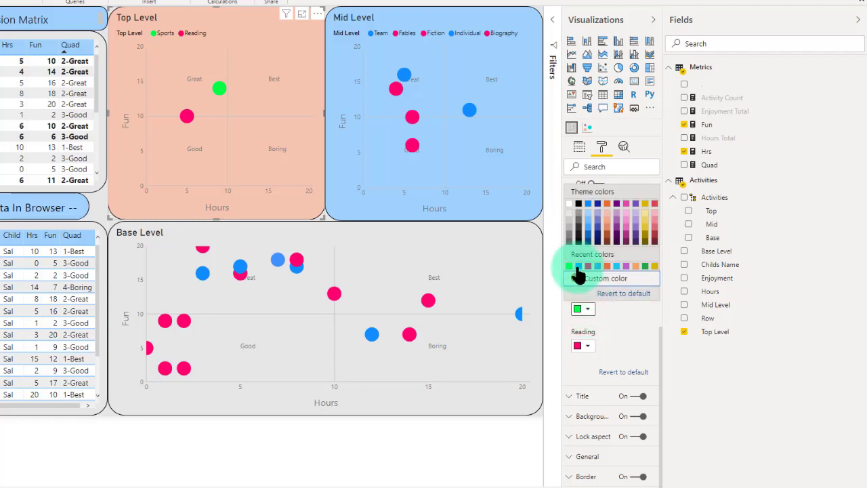
click(598, 276)
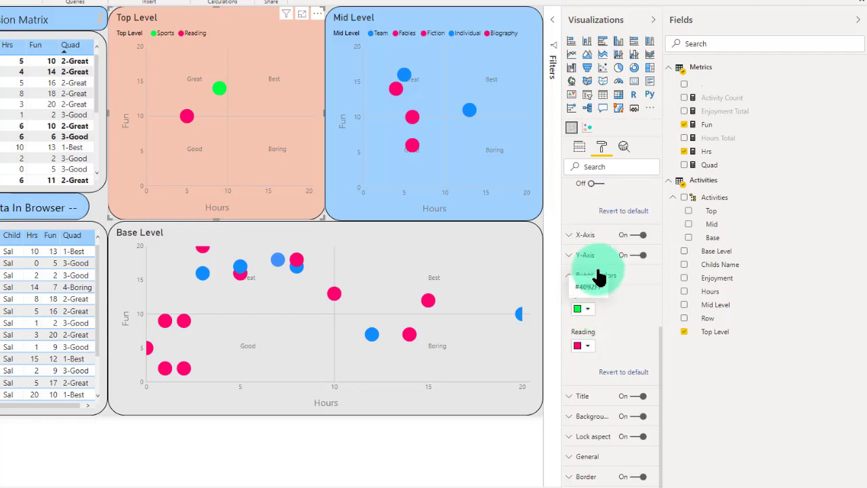
click(586, 308)
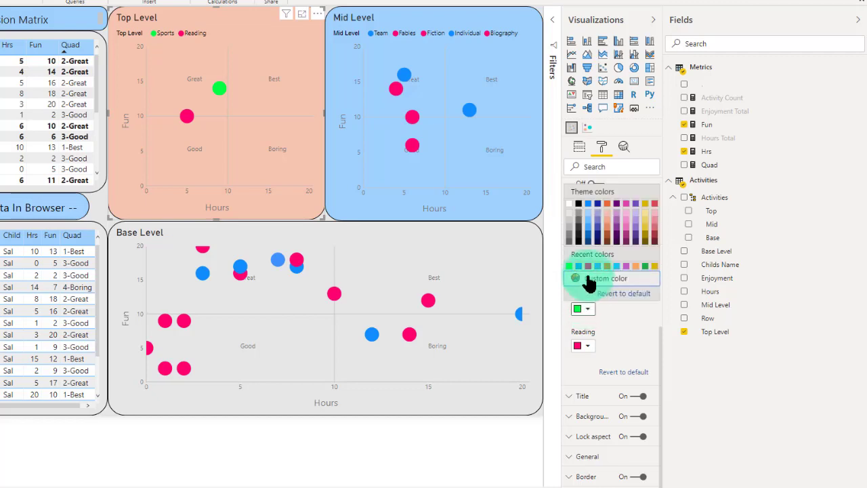
click(597, 266)
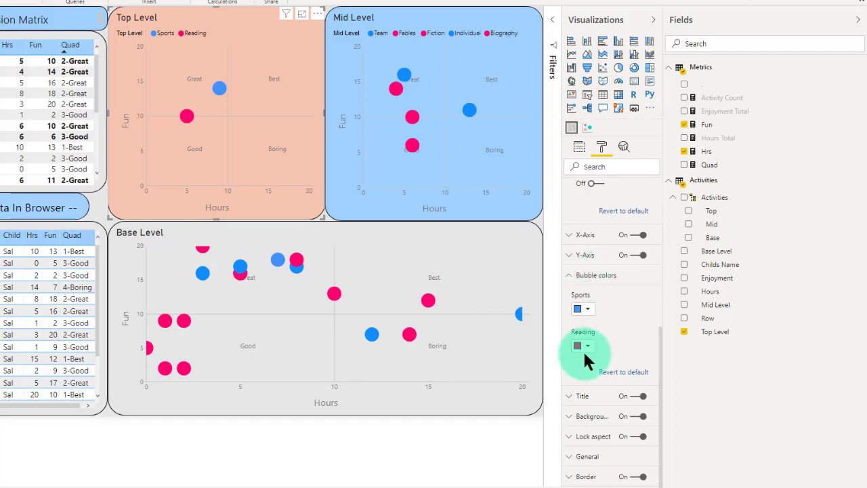
Step: Shorten the Top Level chart's title text to Top
click(568, 277)
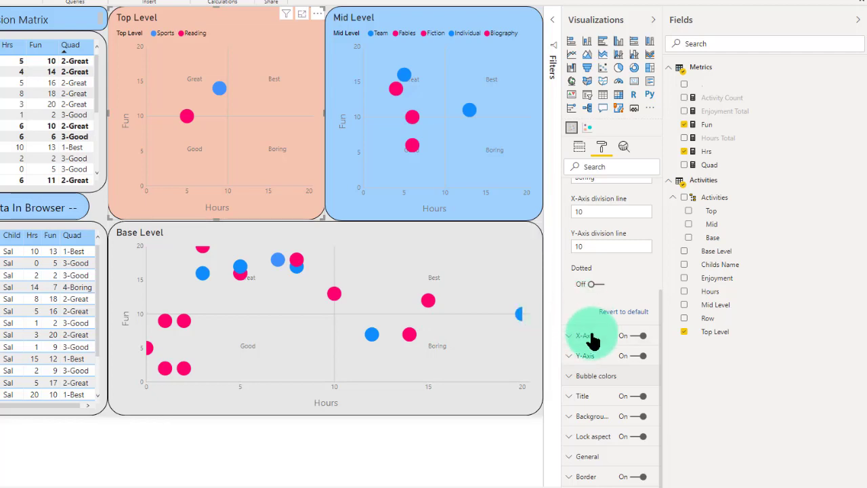
click(572, 400)
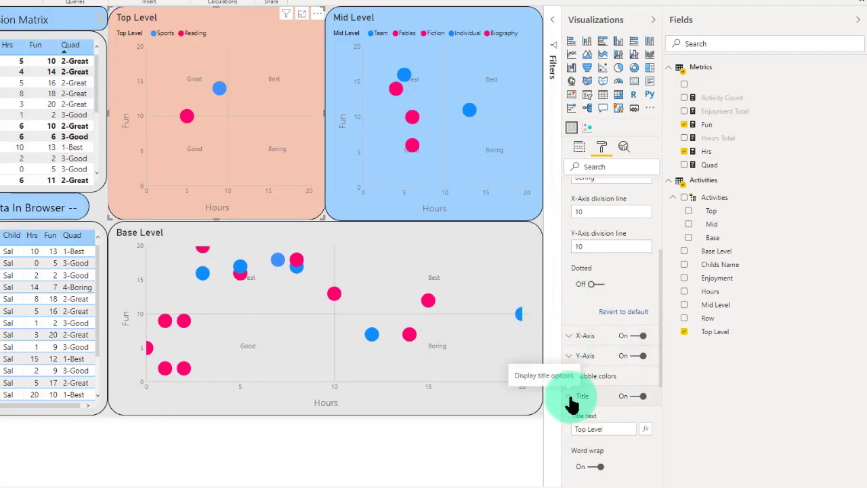
click(605, 429)
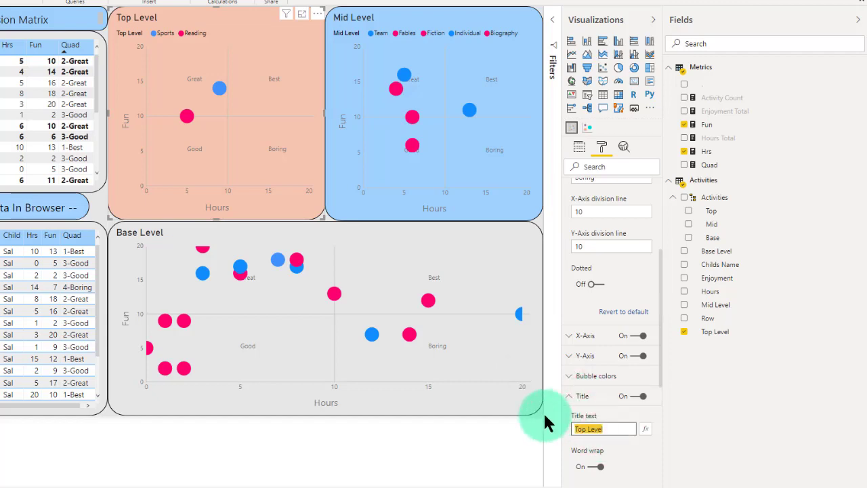
click(587, 429)
drag(603, 429, 624, 422)
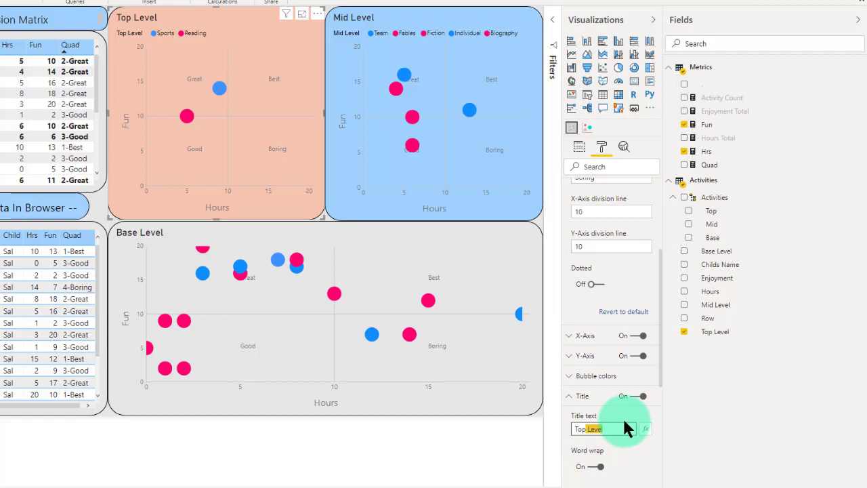
key(BackSpace)
click(235, 93)
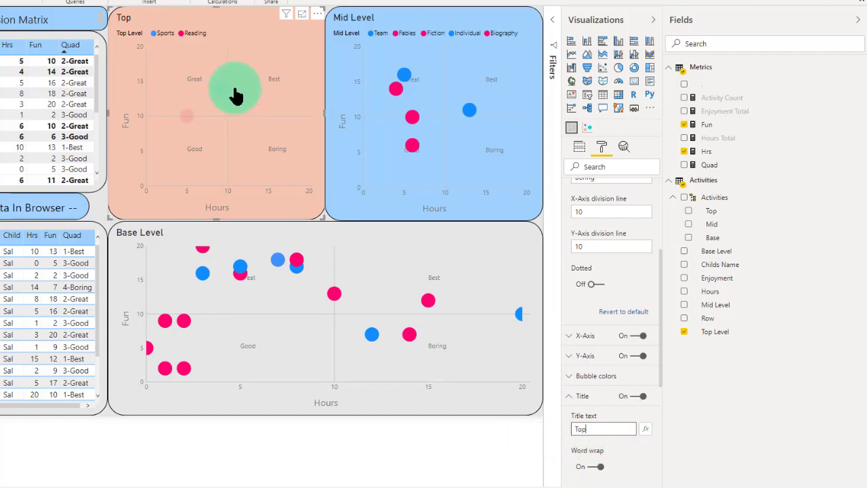
Step: Center the title of the Top chart and return it to left alignment
click(186, 64)
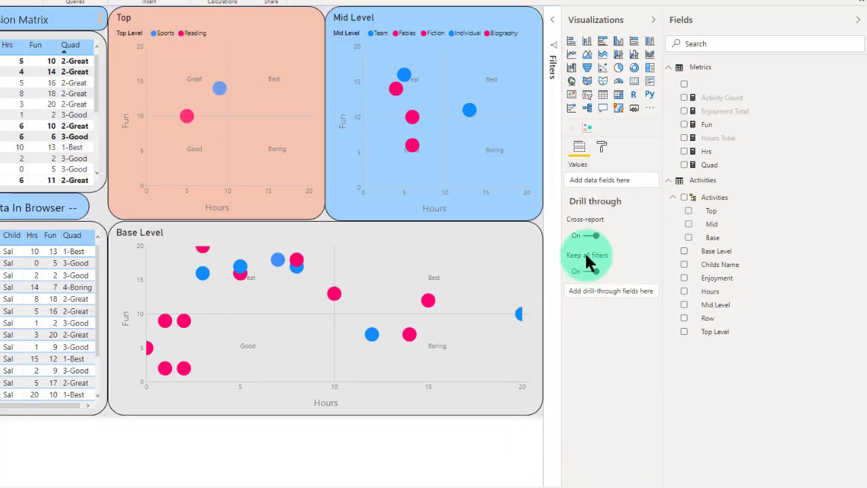
click(601, 147)
click(300, 167)
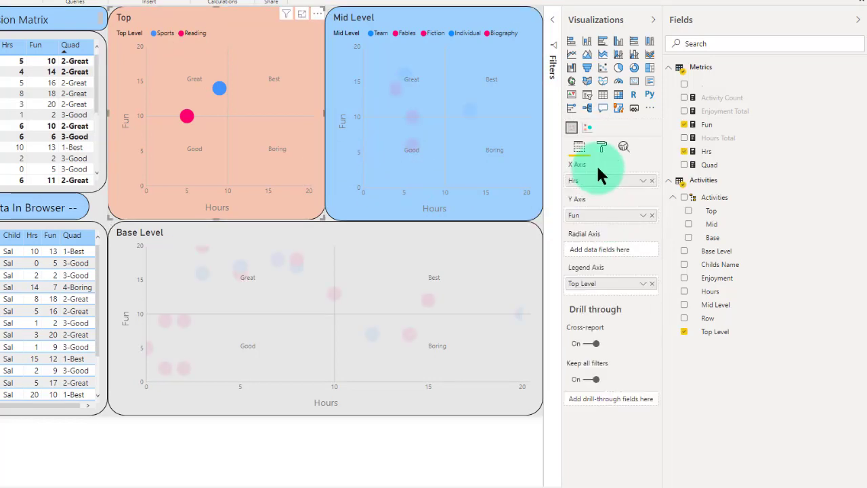
click(599, 147)
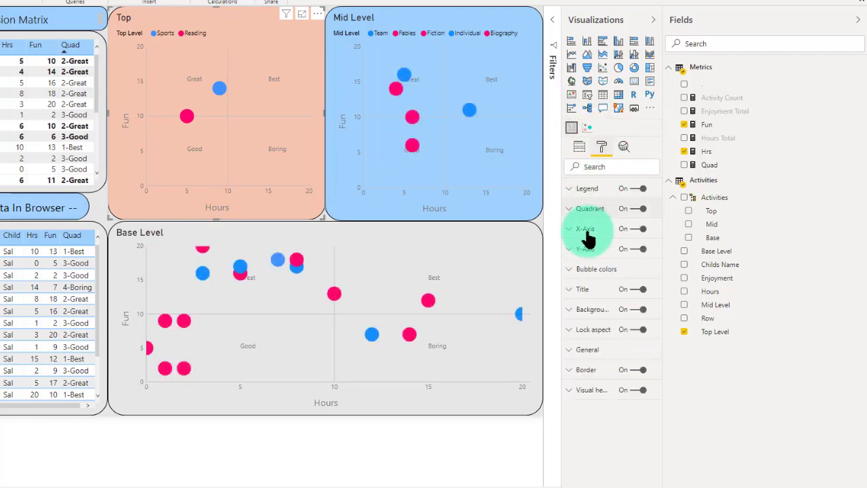
click(570, 289)
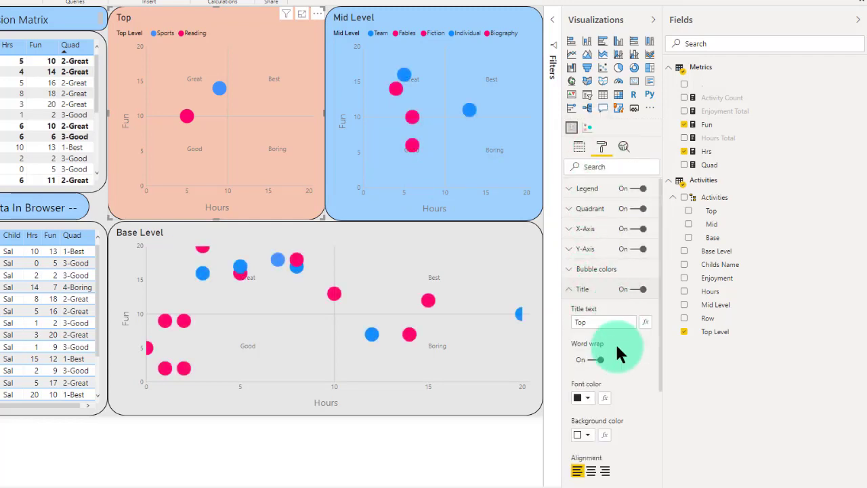
scroll(623, 373, down, 3)
click(602, 332)
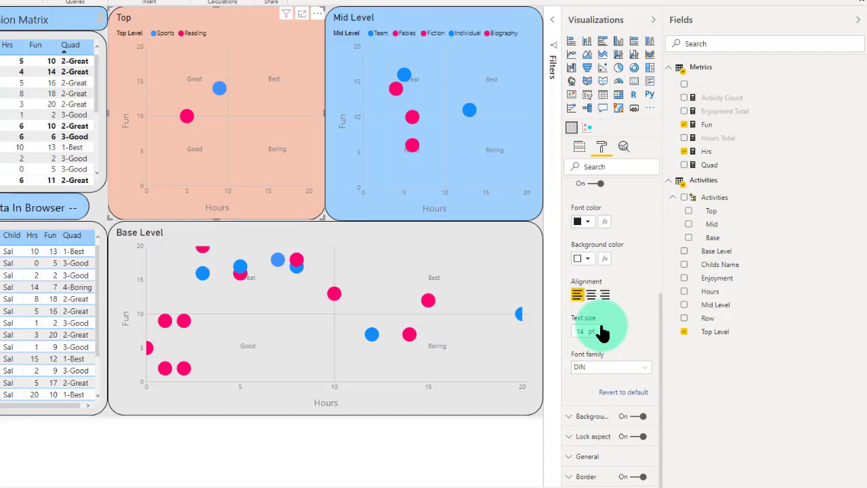
click(590, 294)
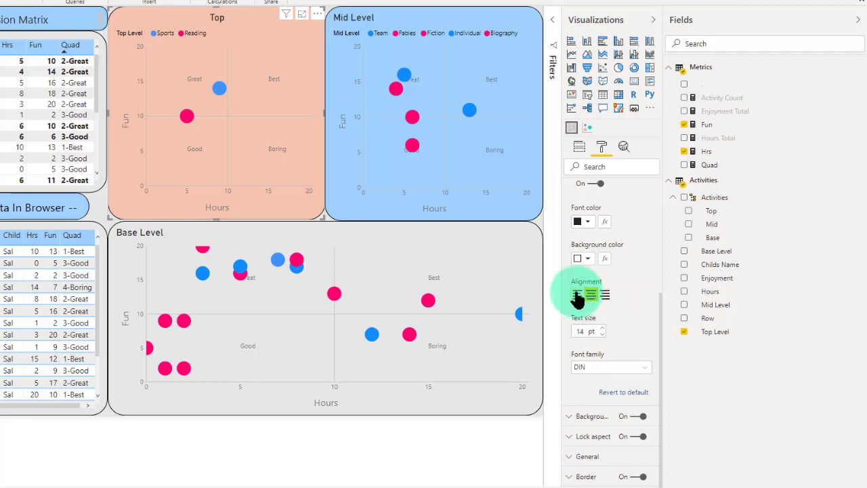
click(580, 295)
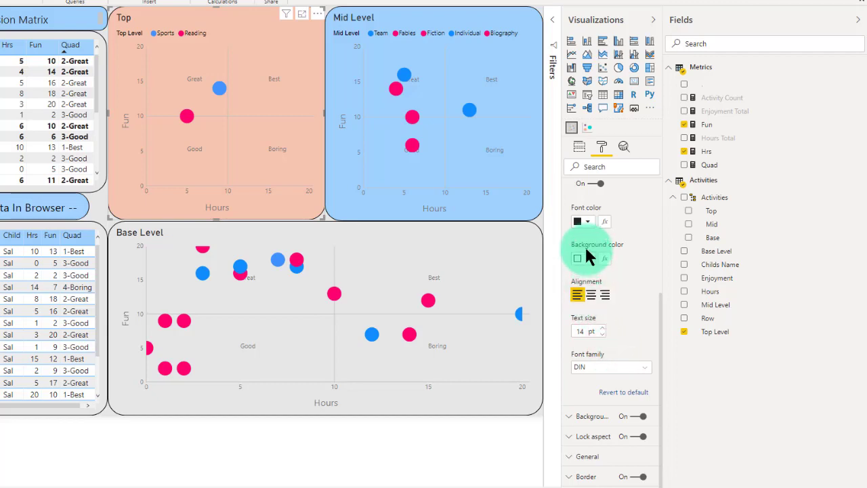
scroll(584, 241, up, 1)
scroll(586, 245, up, 5)
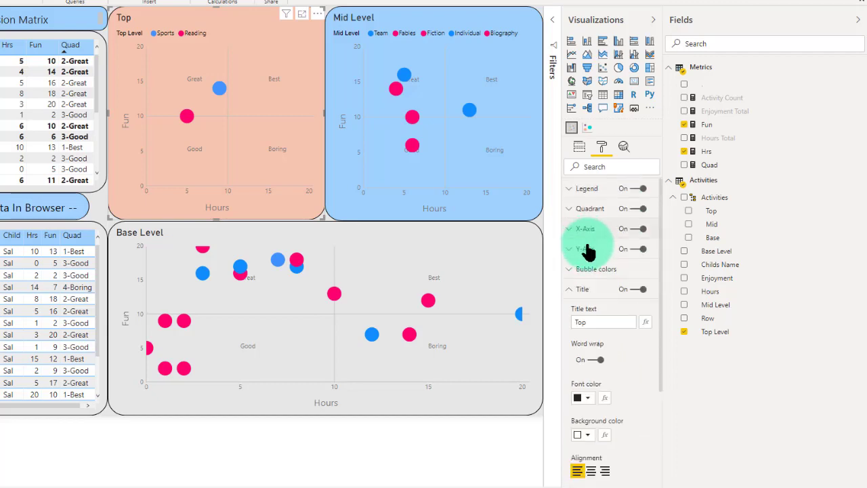
click(568, 291)
Step: Raise the Top chart's background transparency to 100% and bring it back down to 8%
click(572, 309)
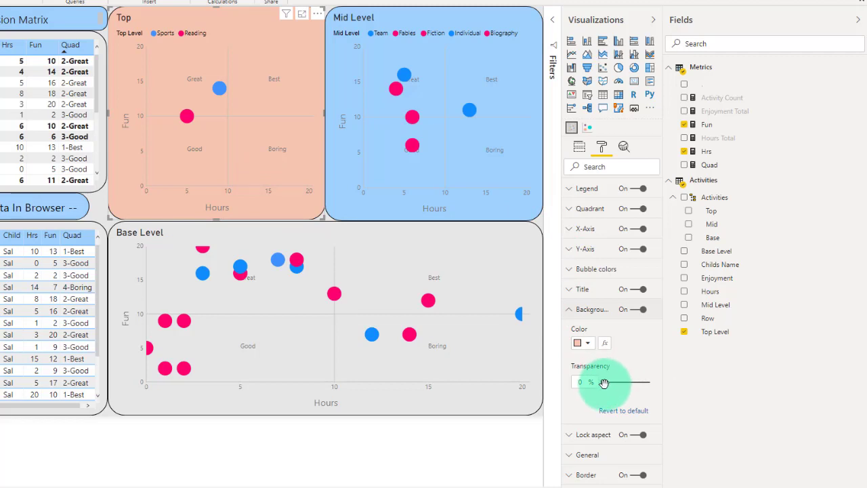
drag(604, 382, 651, 380)
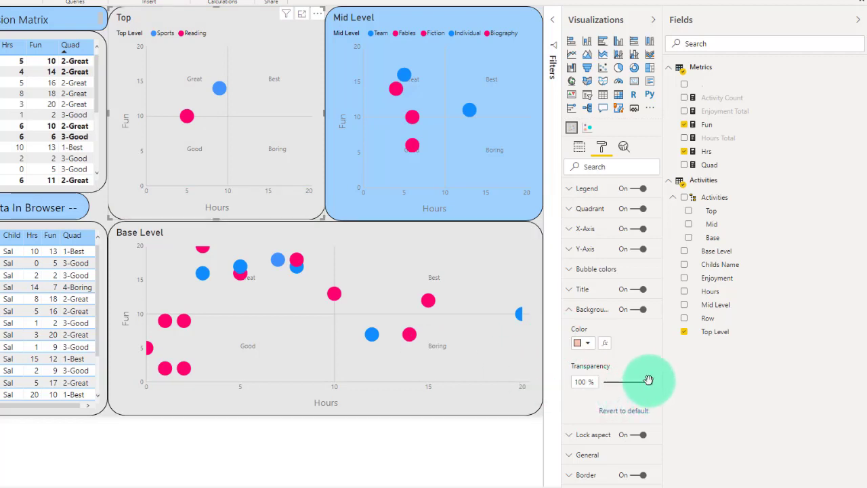
drag(648, 382, 607, 381)
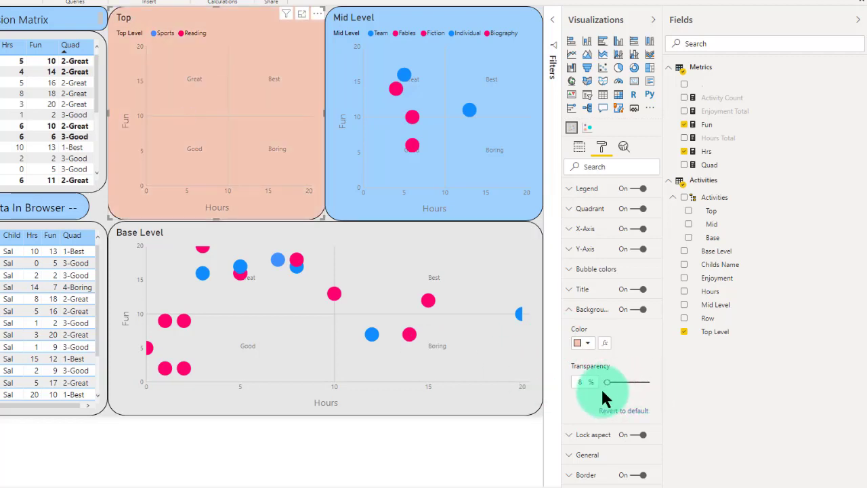
click(571, 310)
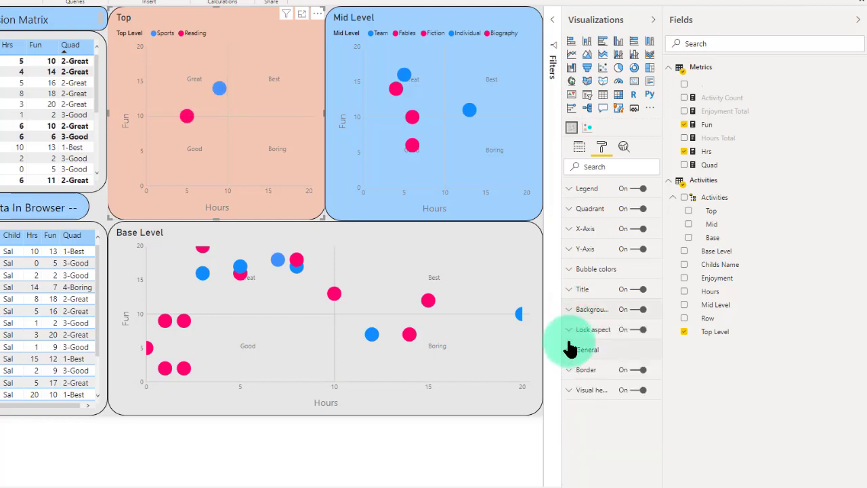
Step: Examine the Top chart's lock aspect setting and its general position, width, height and alt text settings
click(570, 331)
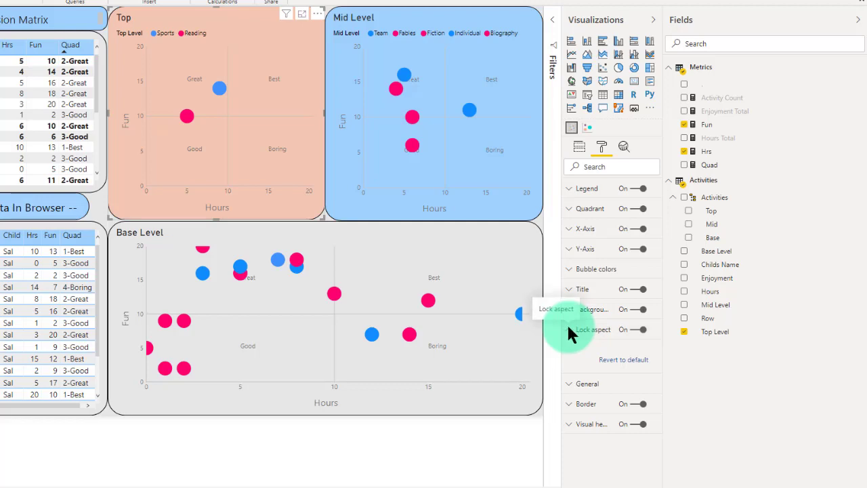
click(570, 330)
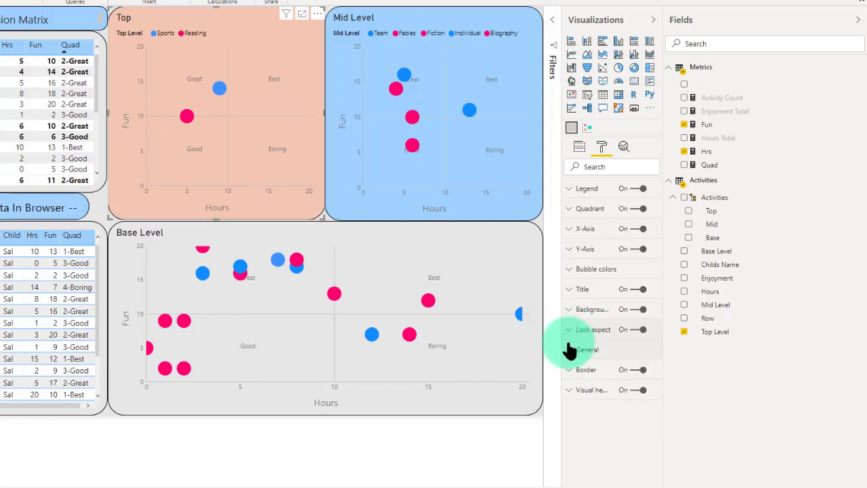
click(570, 351)
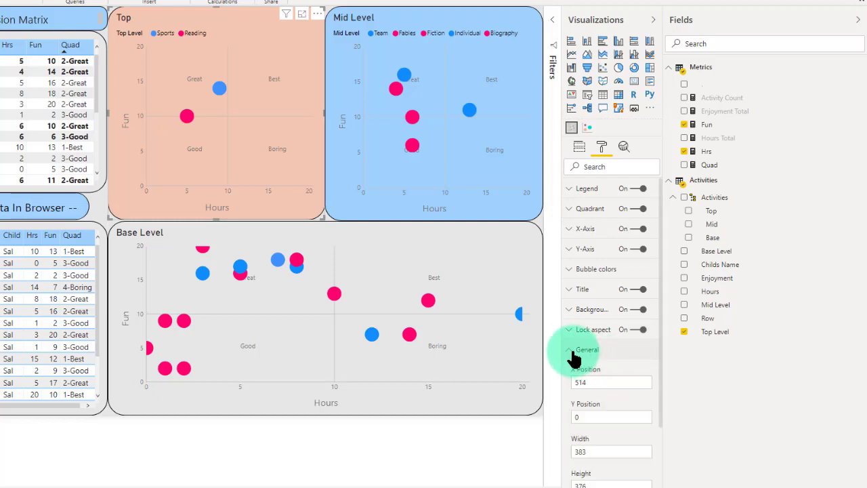
scroll(627, 385, down, 3)
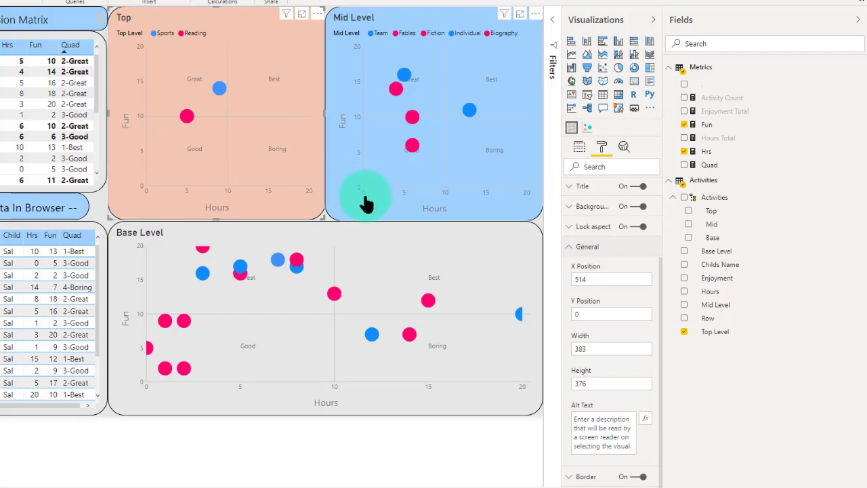
click(570, 248)
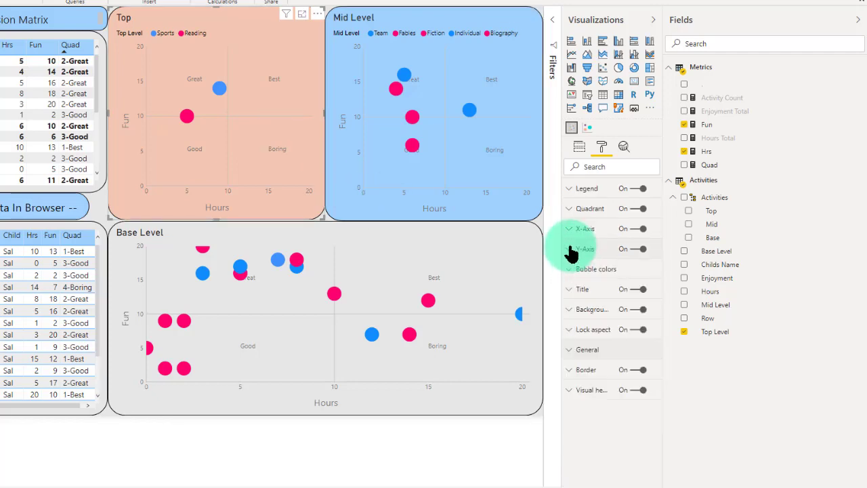
Step: Reduce the Top chart's border radius to 0 px and return it to 30 px
click(570, 372)
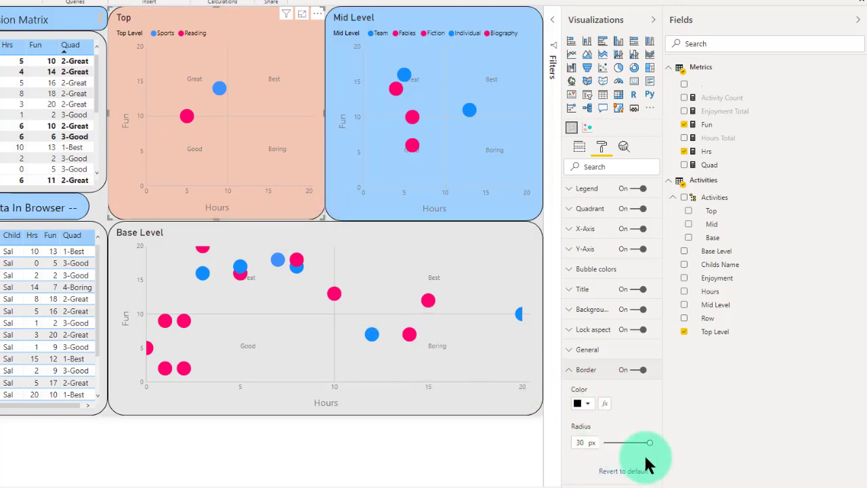
drag(649, 442, 281, 218)
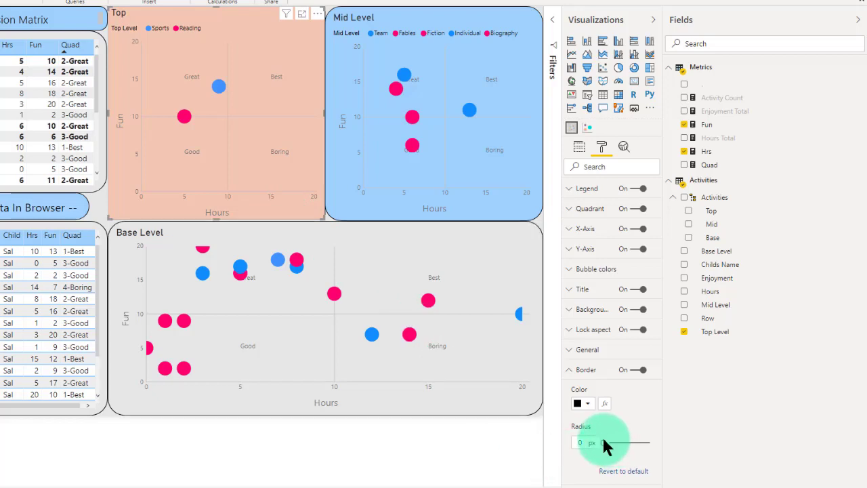
drag(604, 441, 650, 442)
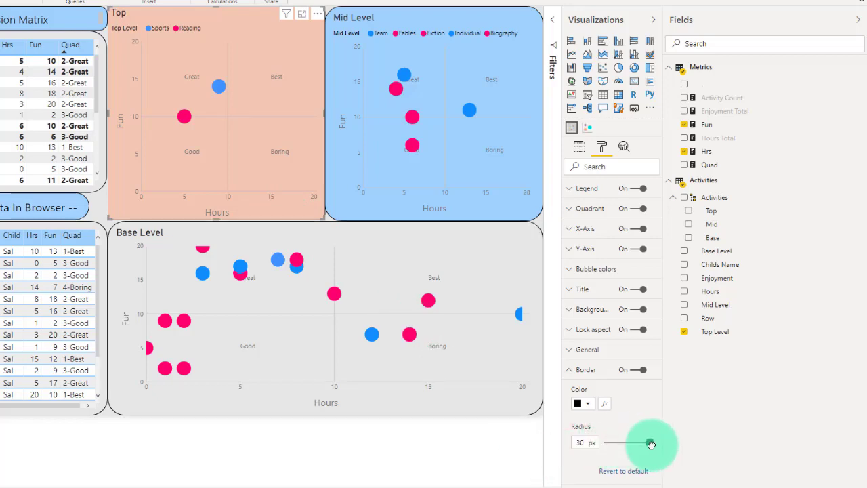
click(568, 375)
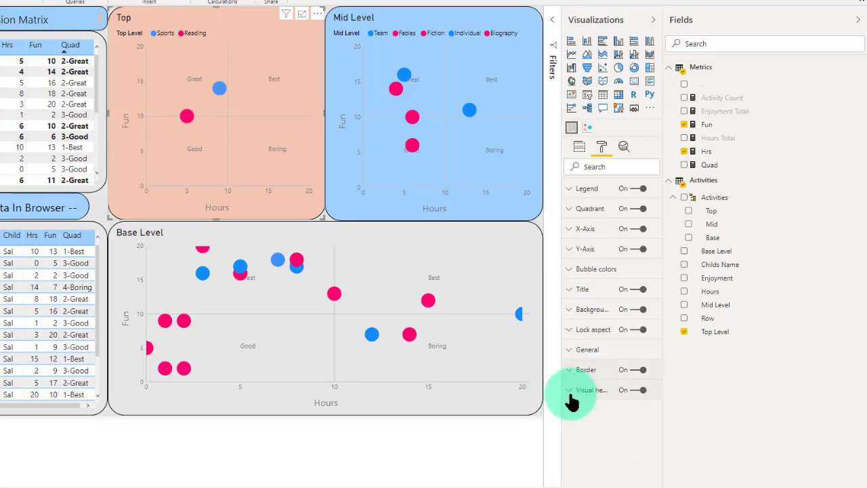
Step: Examine the Top chart's visual header settings, including its colors, transparency and the icon switches
click(570, 395)
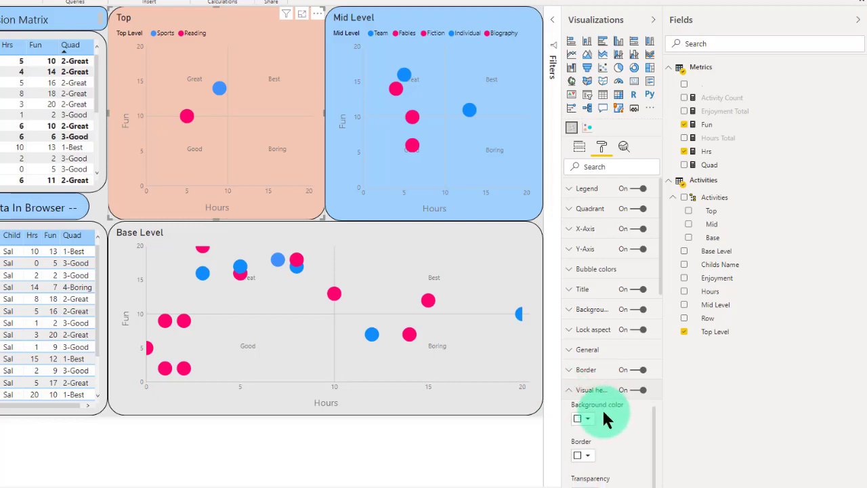
scroll(605, 417, down, 5)
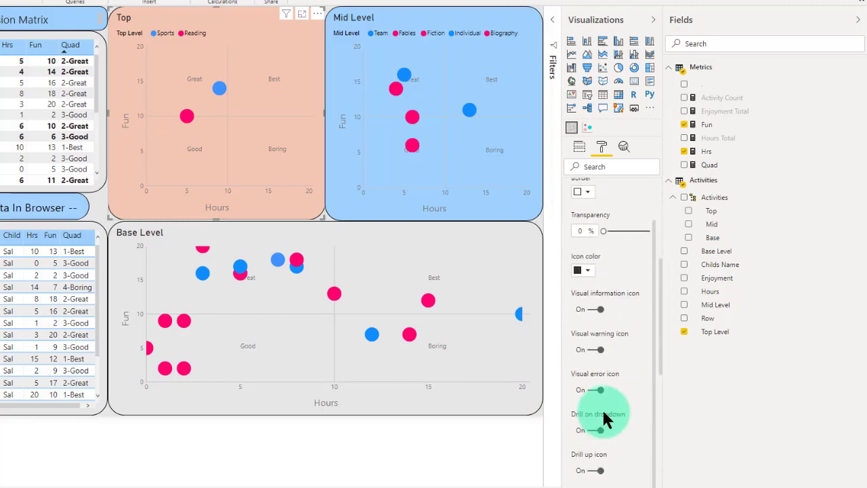
scroll(604, 416, down, 3)
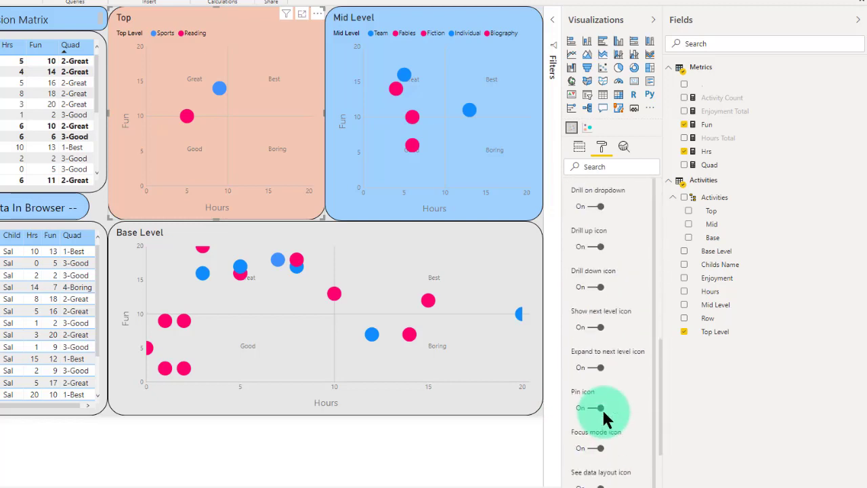
scroll(604, 413, down, 3)
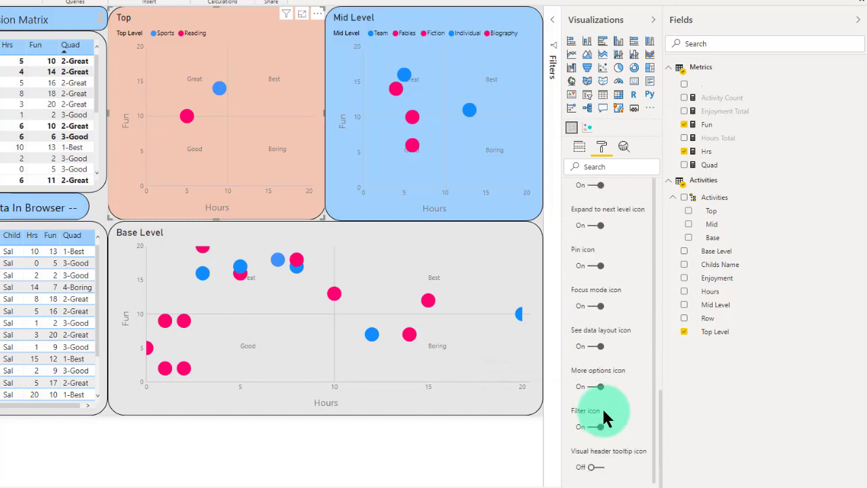
scroll(604, 411, up, 6)
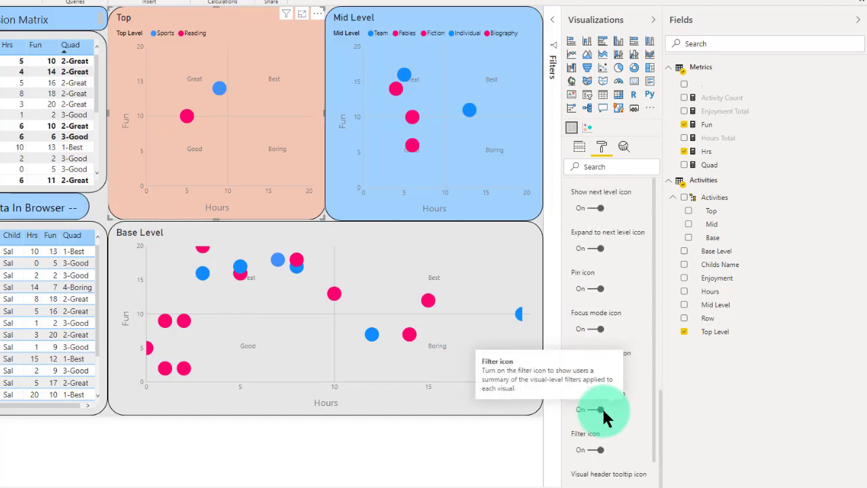
scroll(605, 407, up, 5)
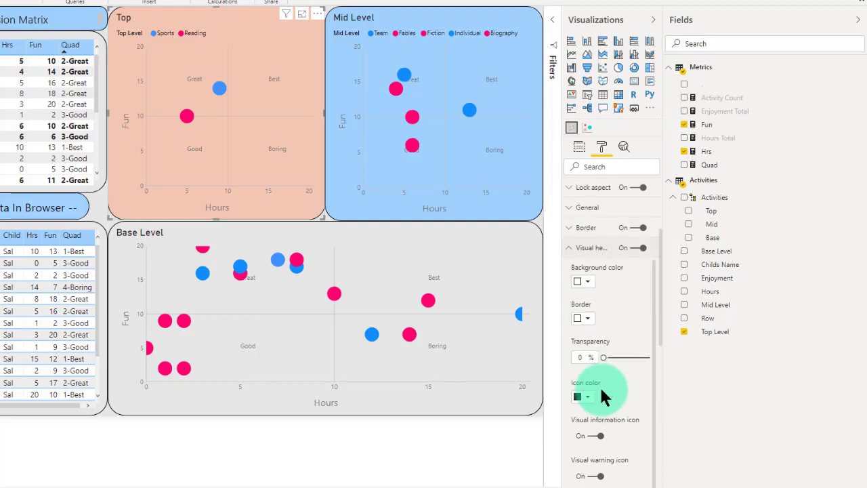
scroll(602, 396, down, 1)
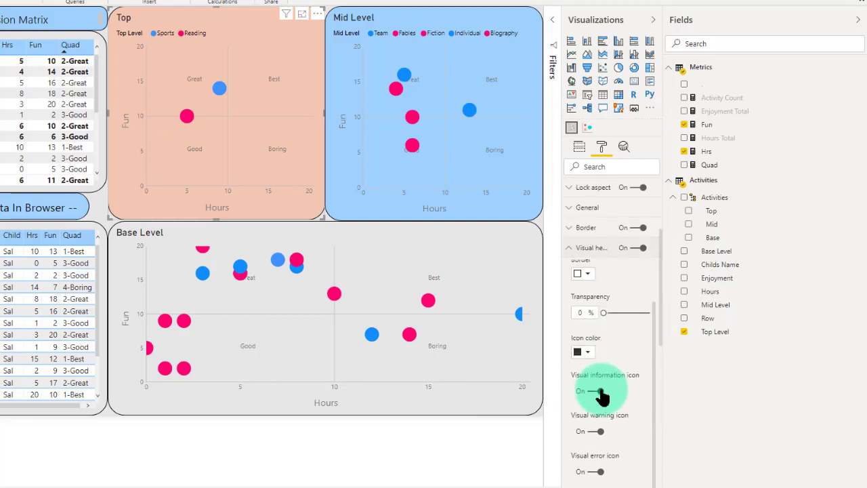
scroll(602, 396, up, 4)
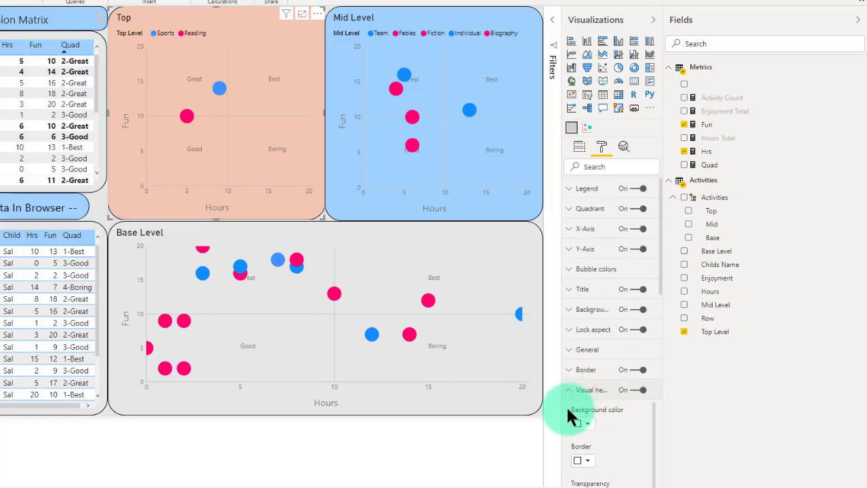
click(571, 392)
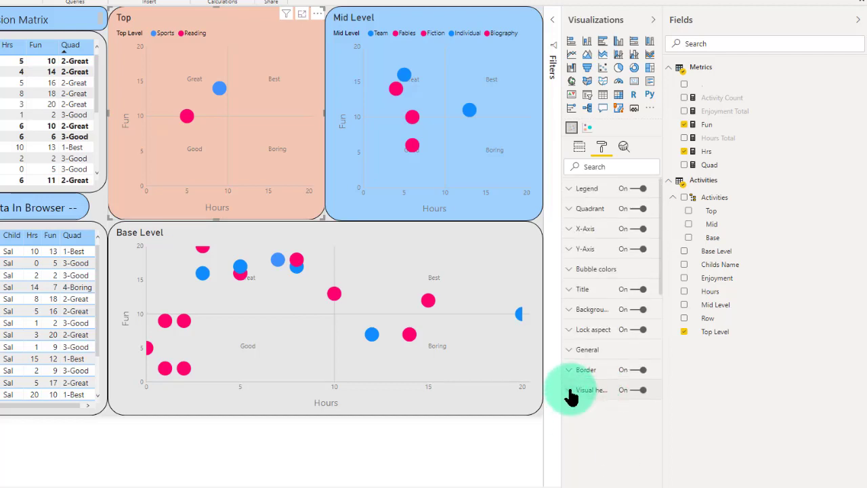
Step: Review the Top chart's visual header options again, from background, border and icon color through the drill, pin, focus mode, filter and tooltip icon switches
click(570, 392)
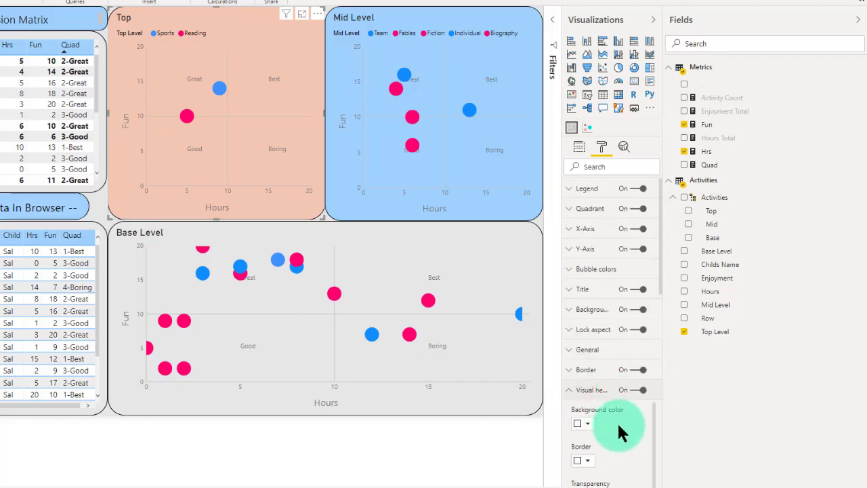
scroll(618, 425, down, 1)
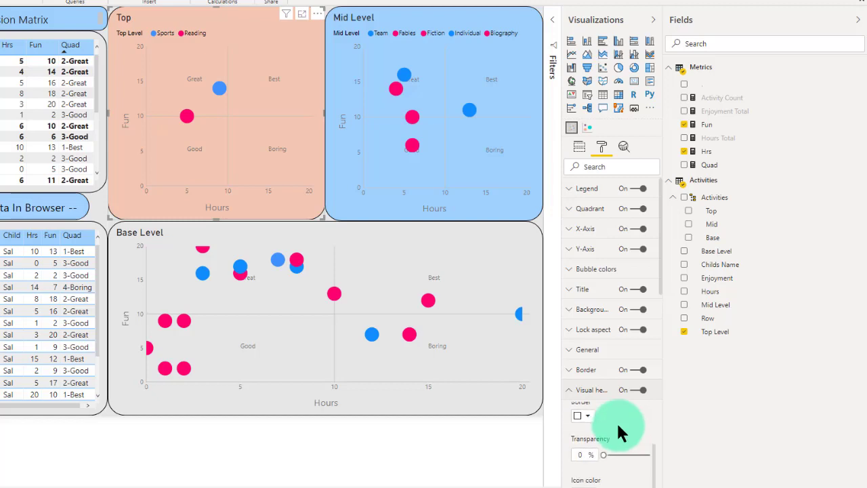
scroll(616, 421, down, 3)
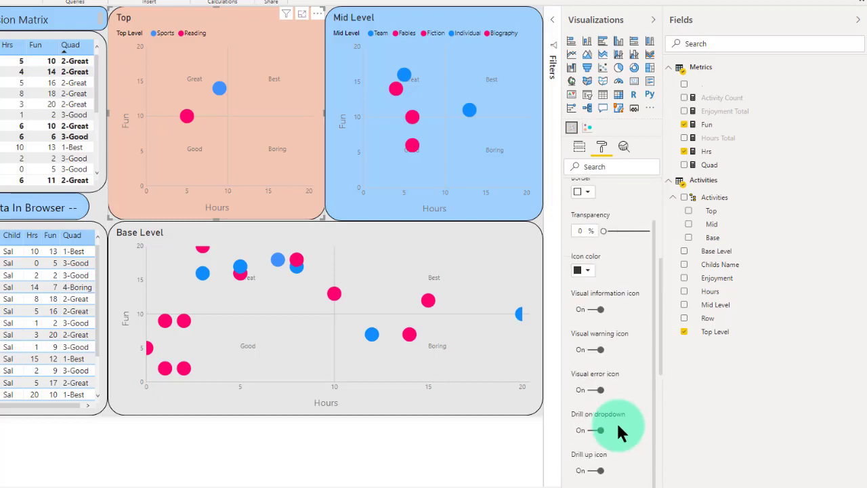
scroll(616, 421, down, 3)
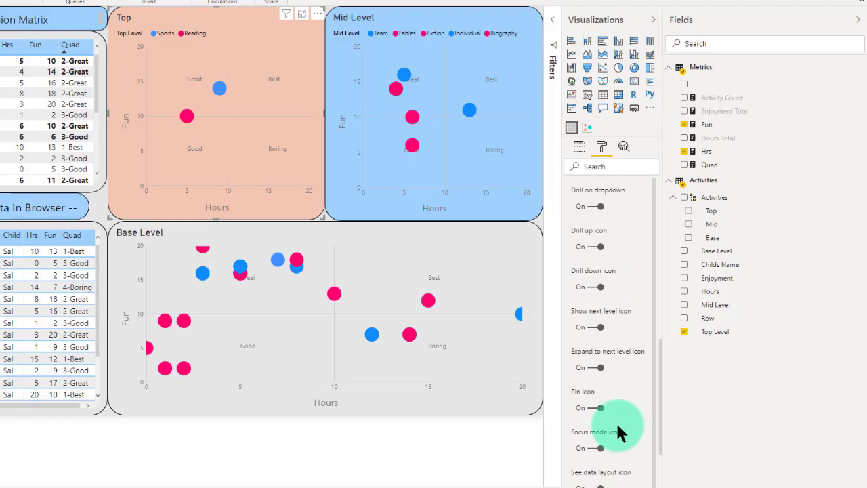
scroll(617, 424, down, 3)
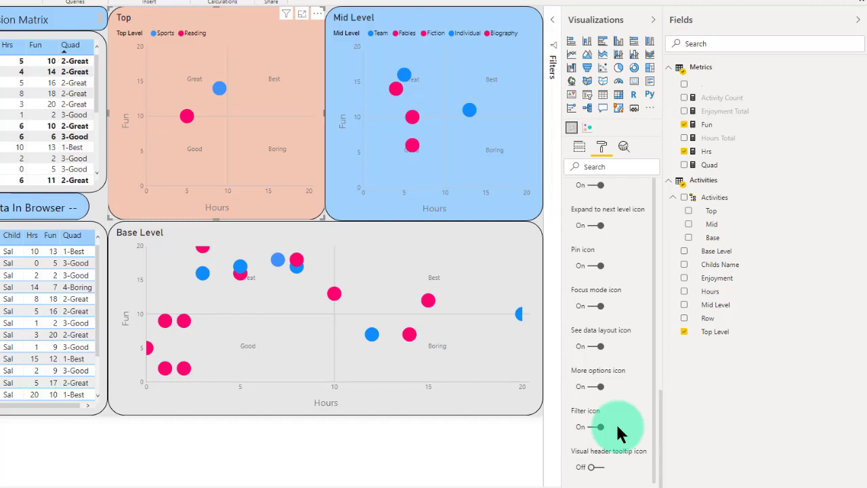
scroll(616, 426, up, 1)
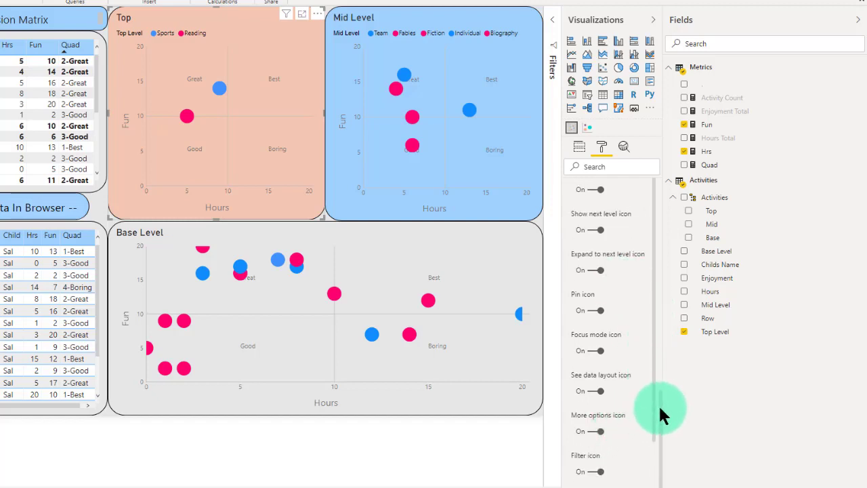
drag(662, 410, 660, 256)
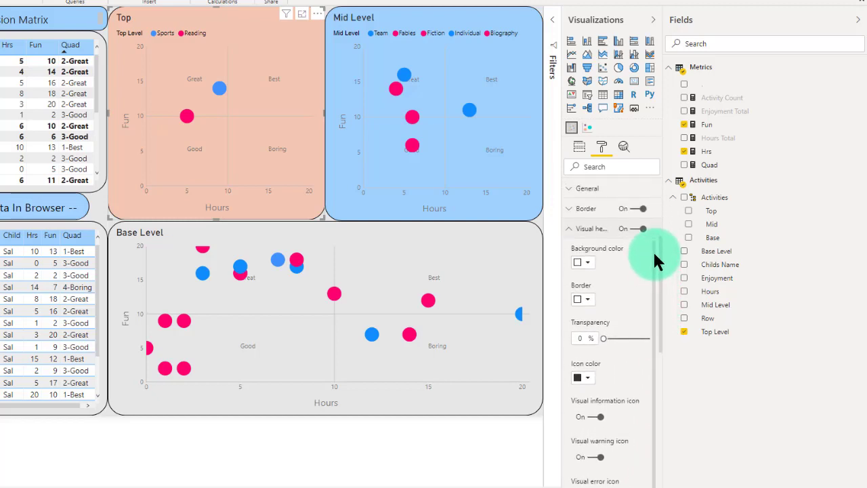
click(571, 230)
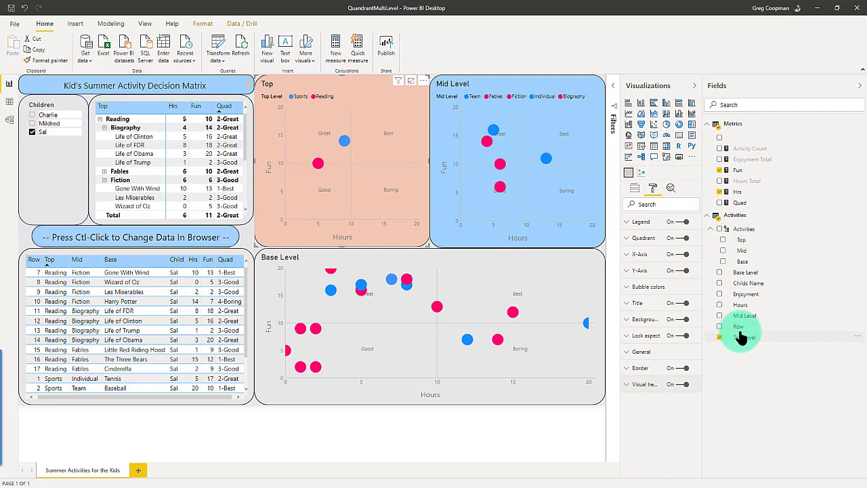
click(417, 357)
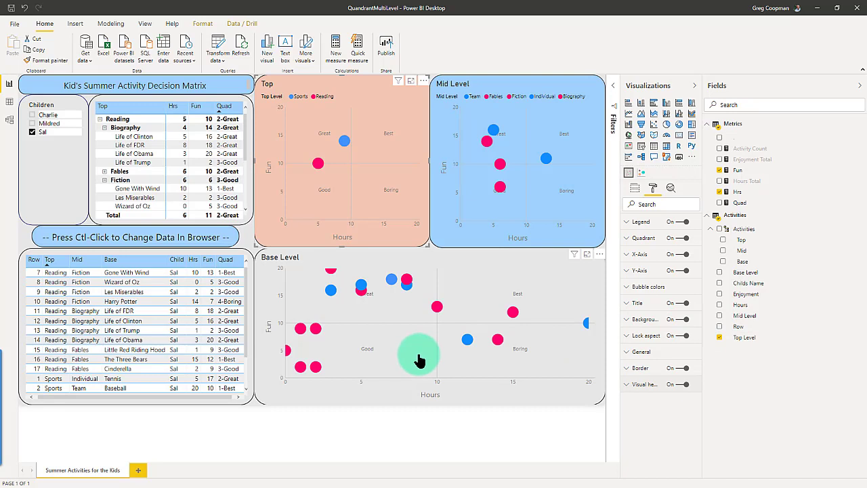